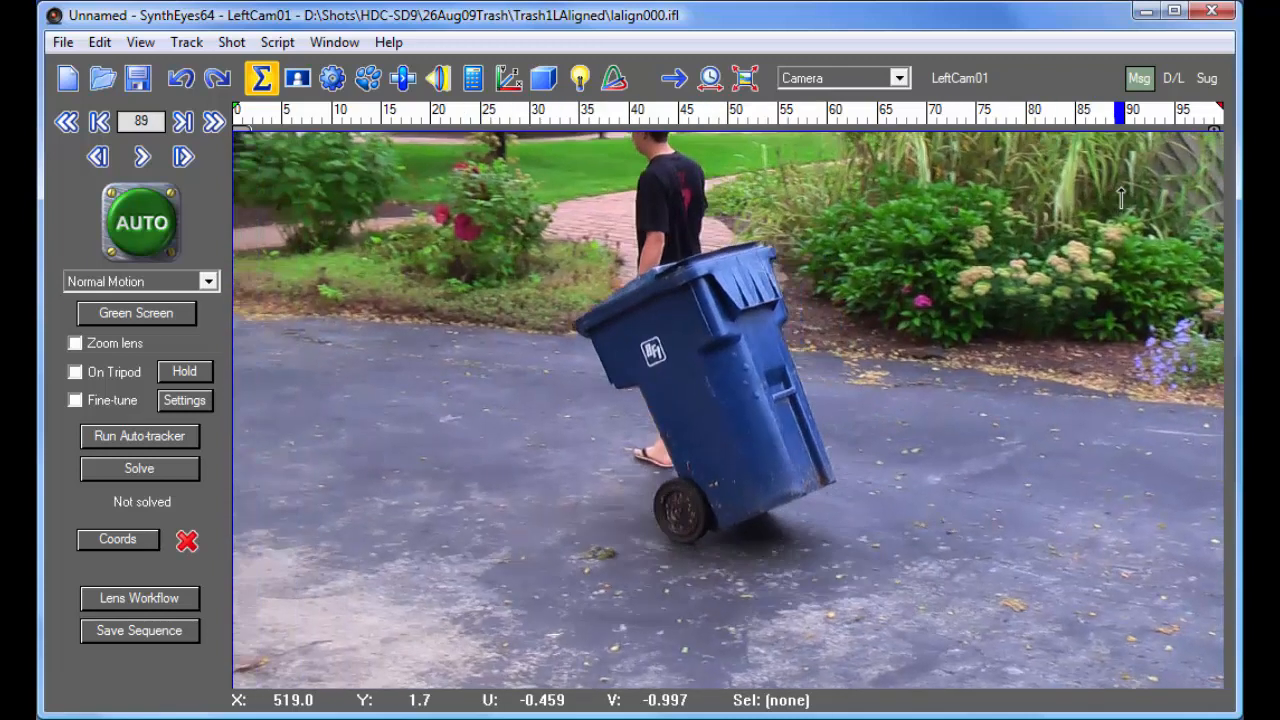
- Scrub through the shot back to frame 0 and compare the left and right camera views
mouse_move(1164, 197)
left_mouse_down()
mouse_move(416, 166)
mouse_move(253, 150)
mouse_move(262, 110)
mouse_move(223, 118)
left_mouse_up()
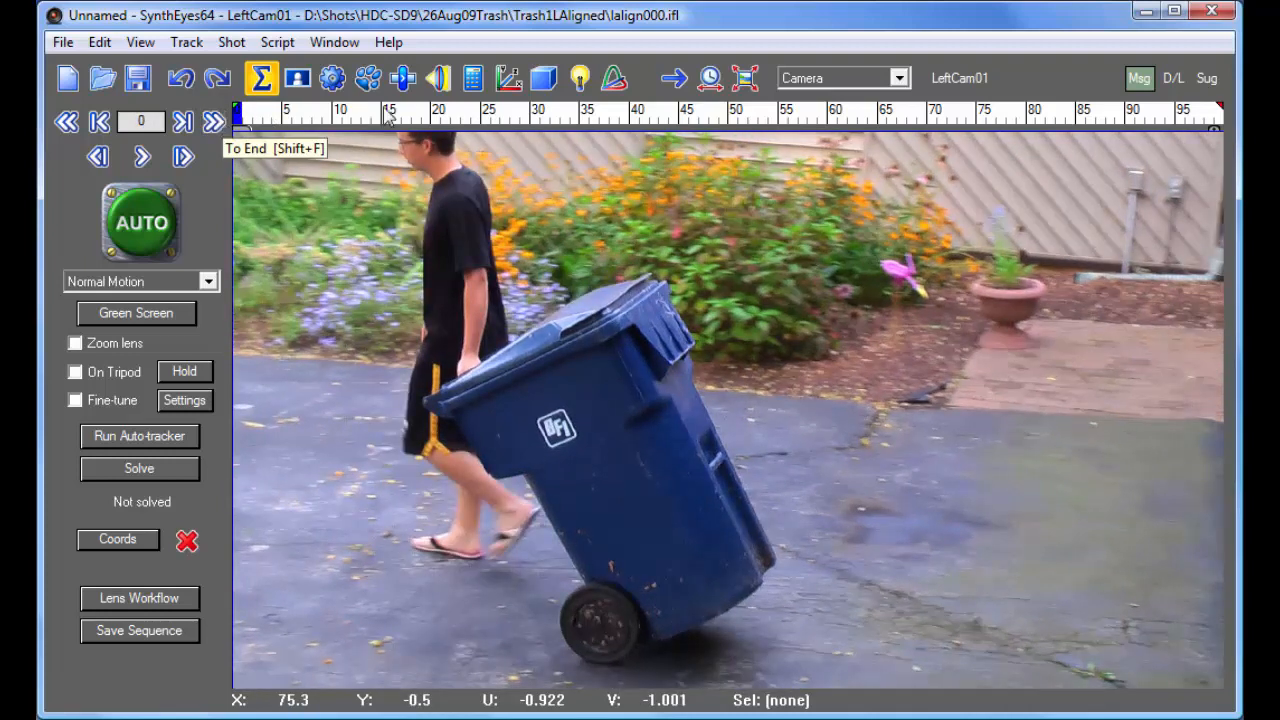
left_click(958, 79)
left_click(958, 79)
left_click(958, 79)
left_click(958, 79)
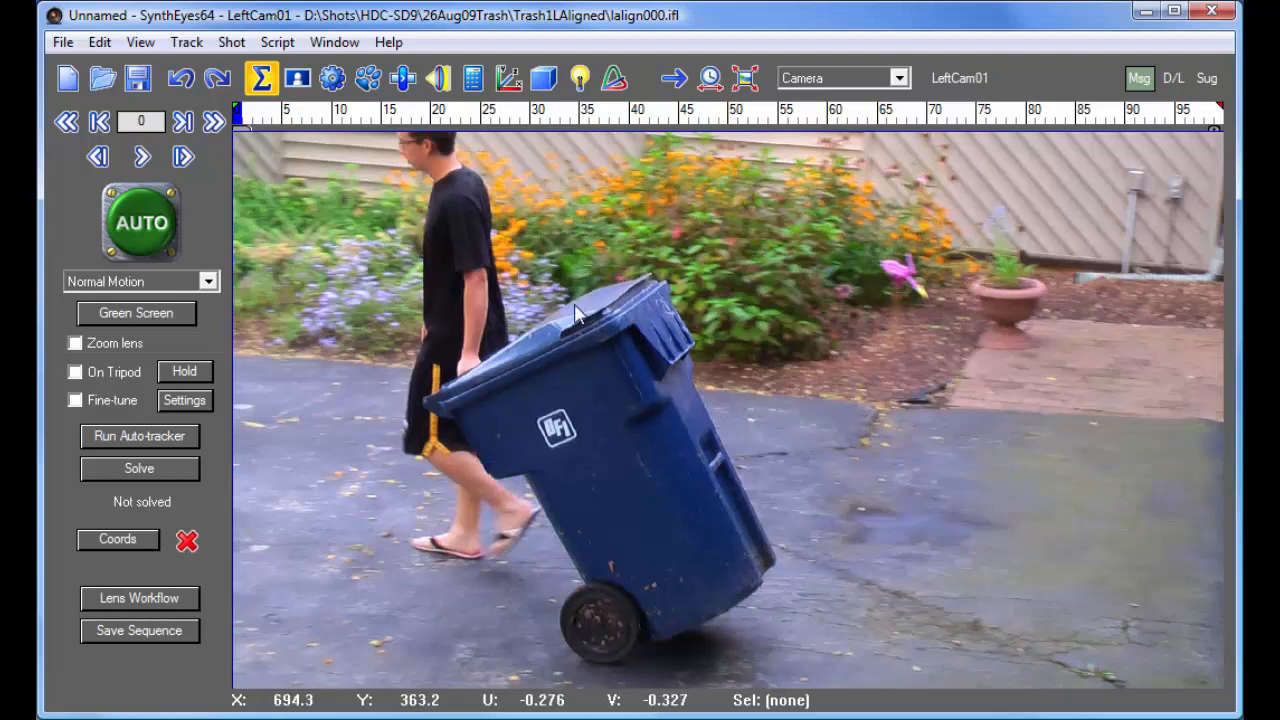
left_click_drag(340, 118, 237, 117)
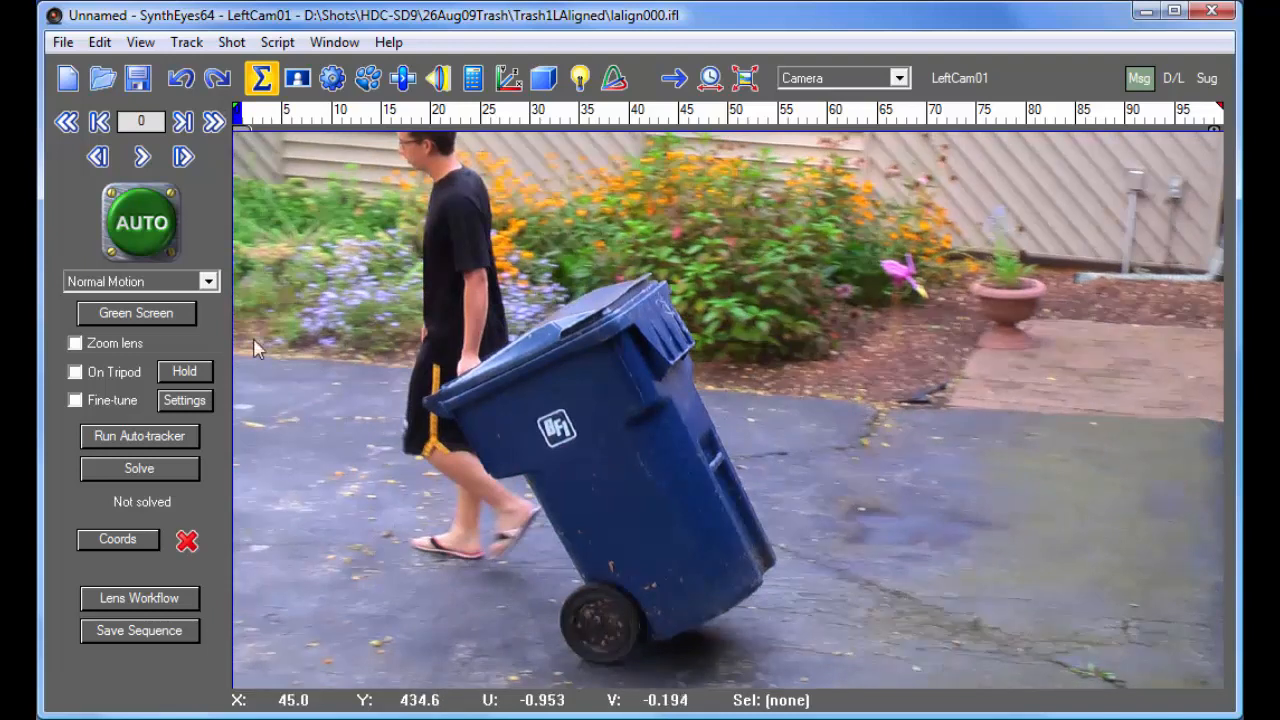
- In the roto room, draw a circular garbage spline at frame 0 and shape it into a tilted oval around the man and bin
left_click(300, 84)
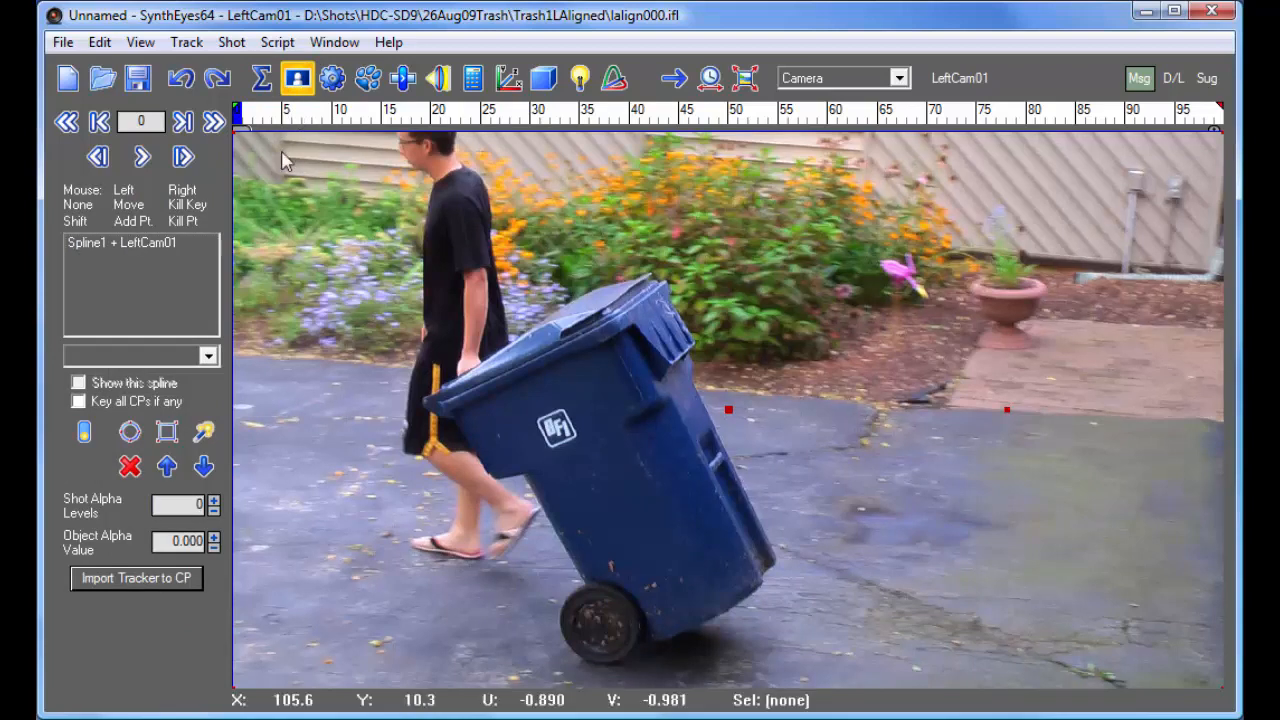
left_click(139, 435)
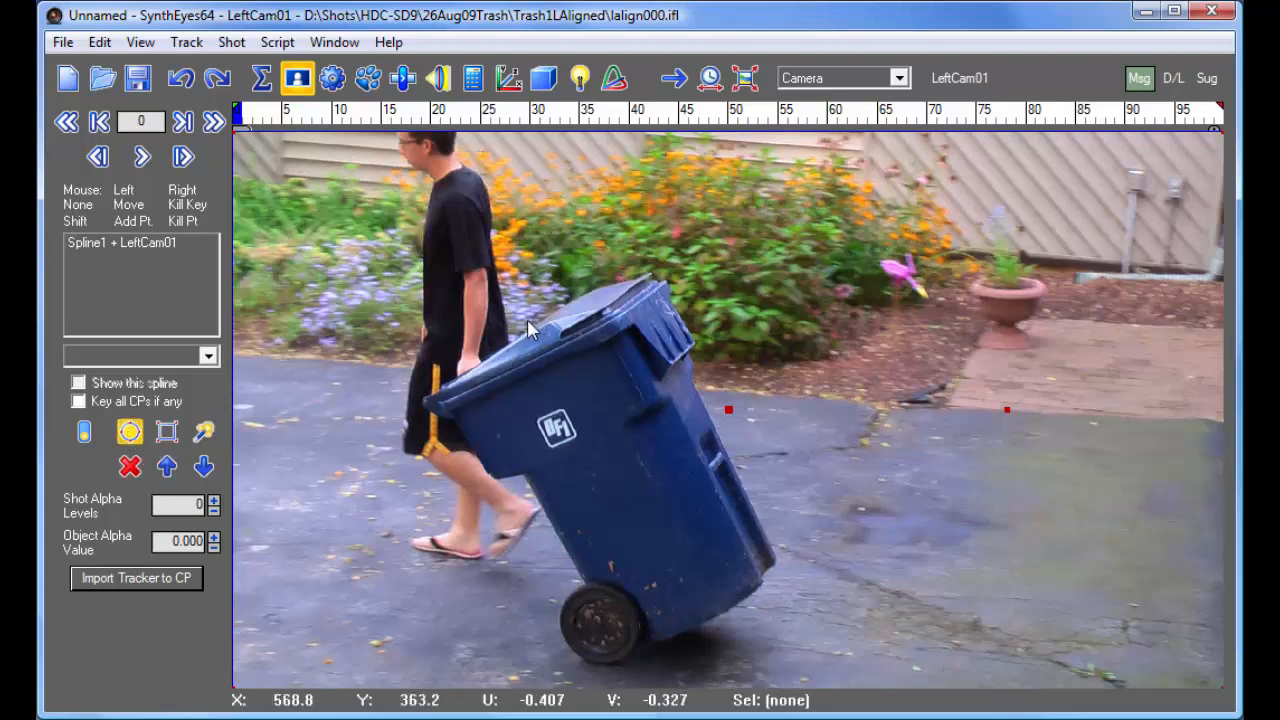
left_click_drag(649, 471, 753, 624)
left_click_drag(520, 280, 417, 133)
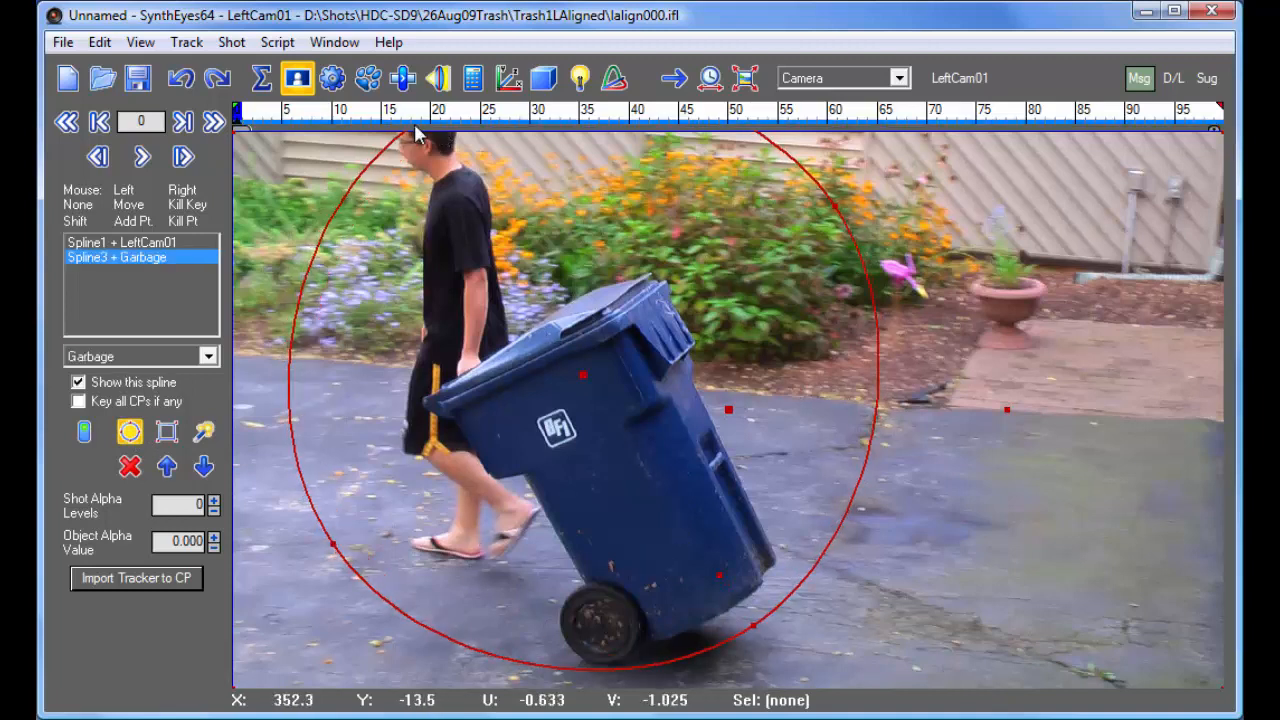
left_click_drag(331, 541, 390, 522)
left_click_drag(836, 209, 660, 264)
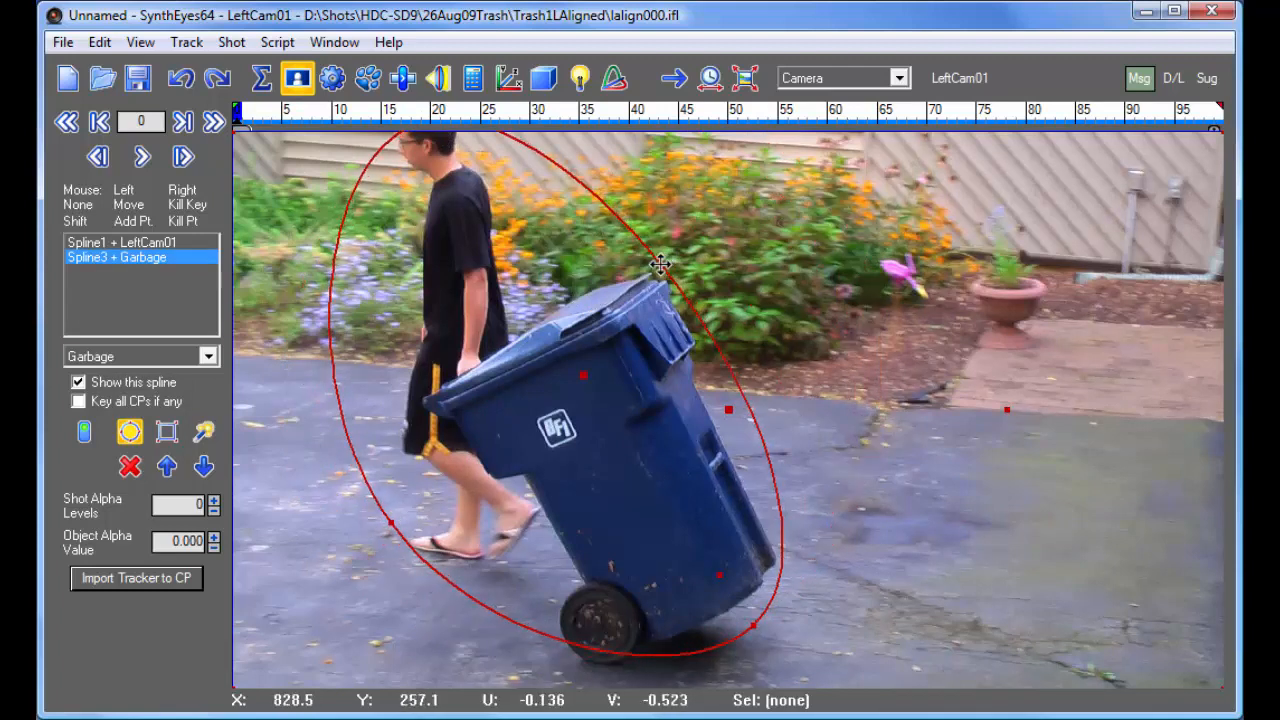
- At frame 99, reposition and shrink the large garbage spline to fit around the man and trash bin
left_click_drag(452, 113, 1218, 112)
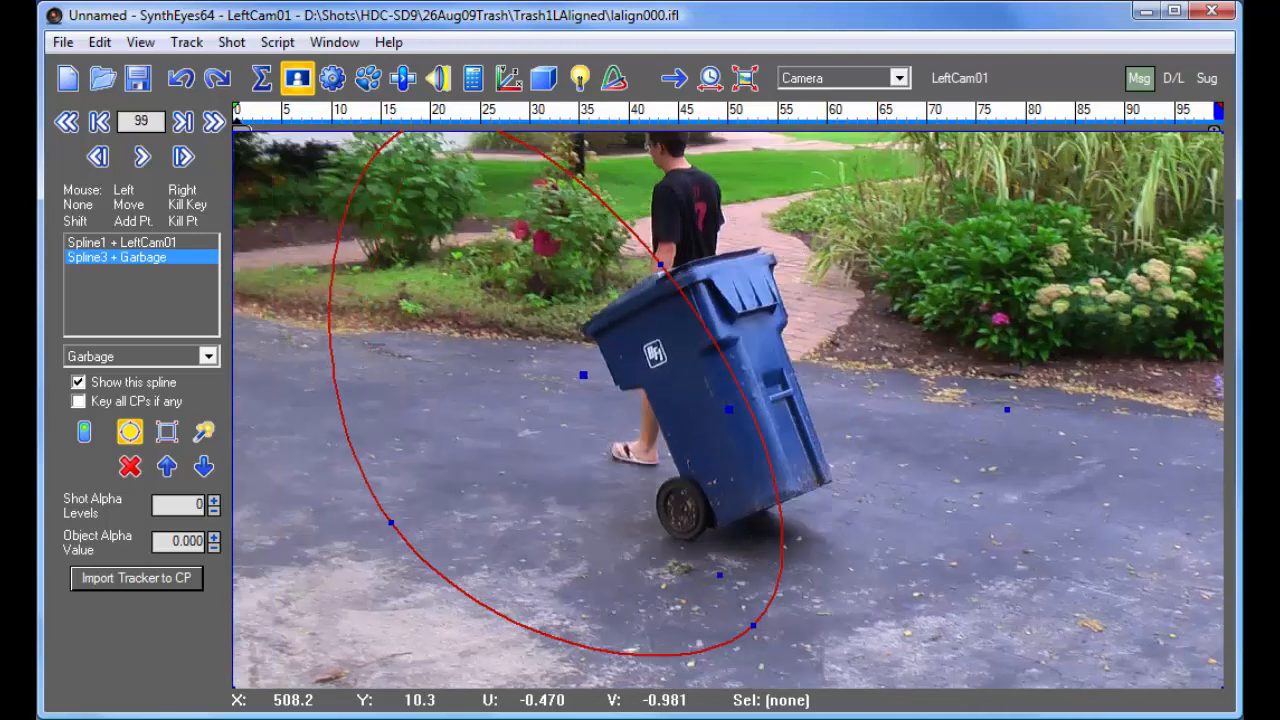
left_click_drag(585, 375, 721, 321)
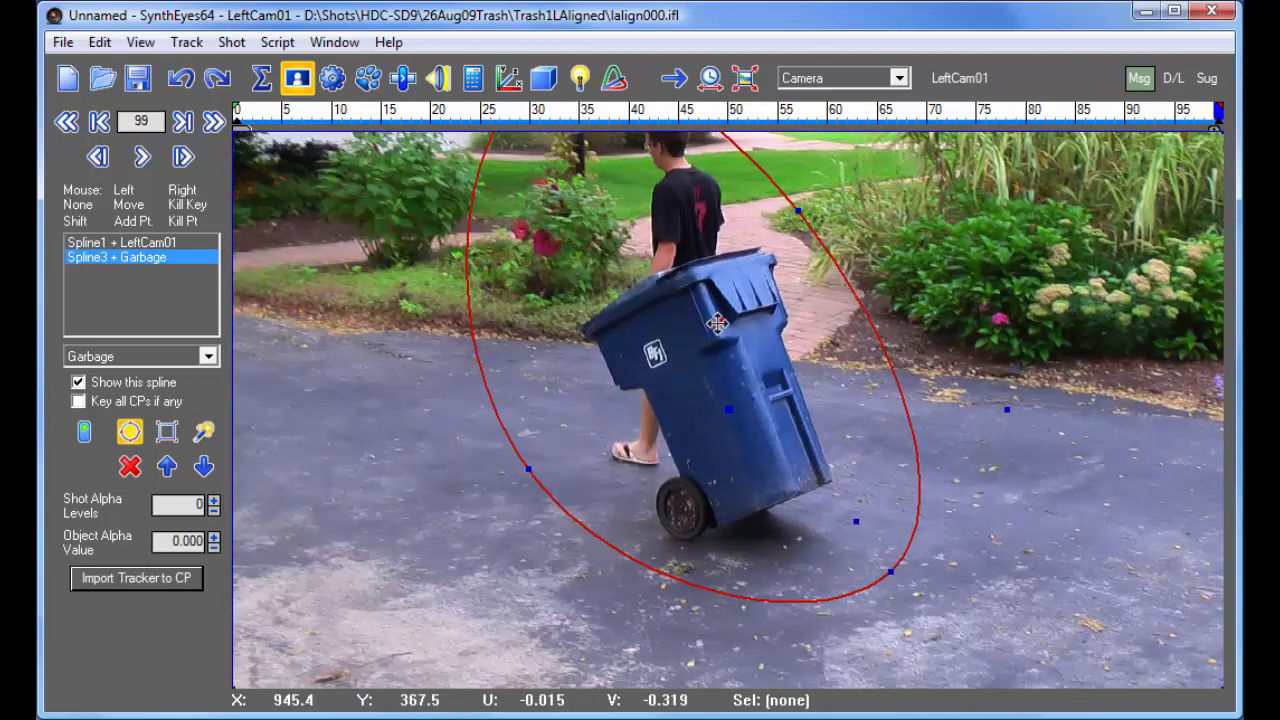
left_click_drag(857, 520, 780, 514)
left_click_drag(720, 322, 740, 338)
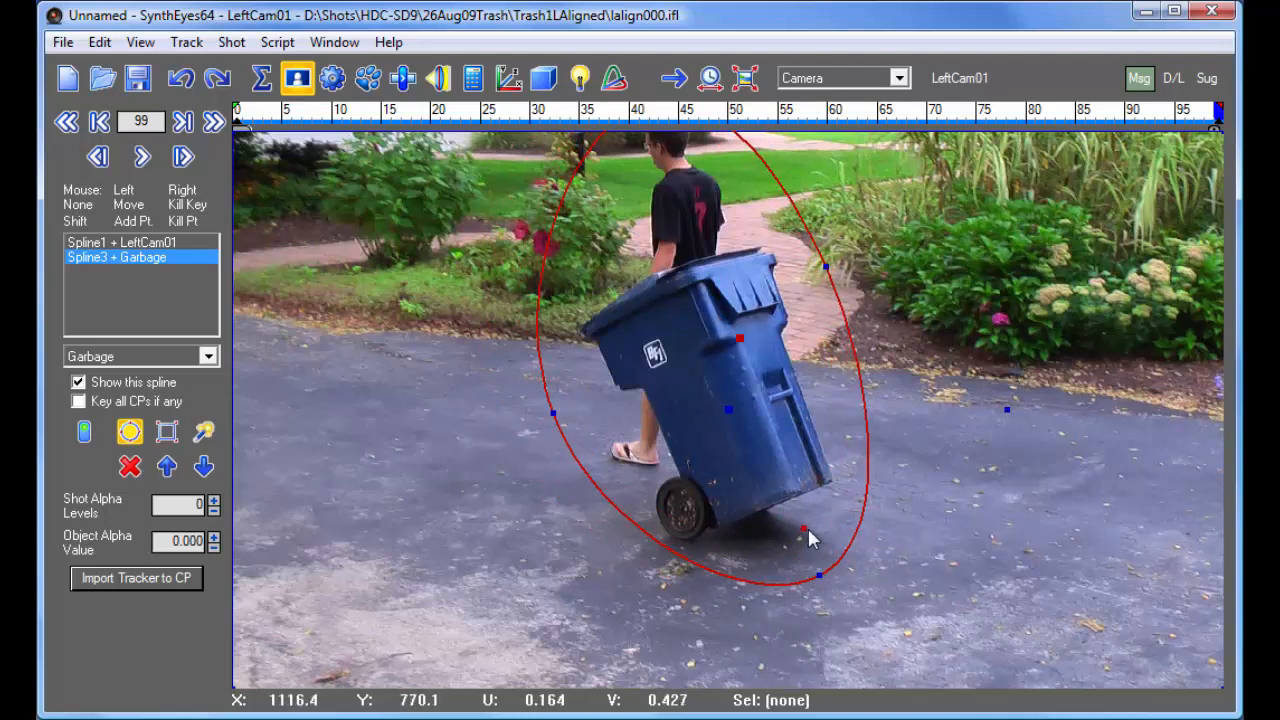
left_click_drag(800, 520, 798, 514)
- Return to frame 0 and draw a second circular spline shaped closely around just the trash bin
left_click_drag(1202, 114, 174, 140)
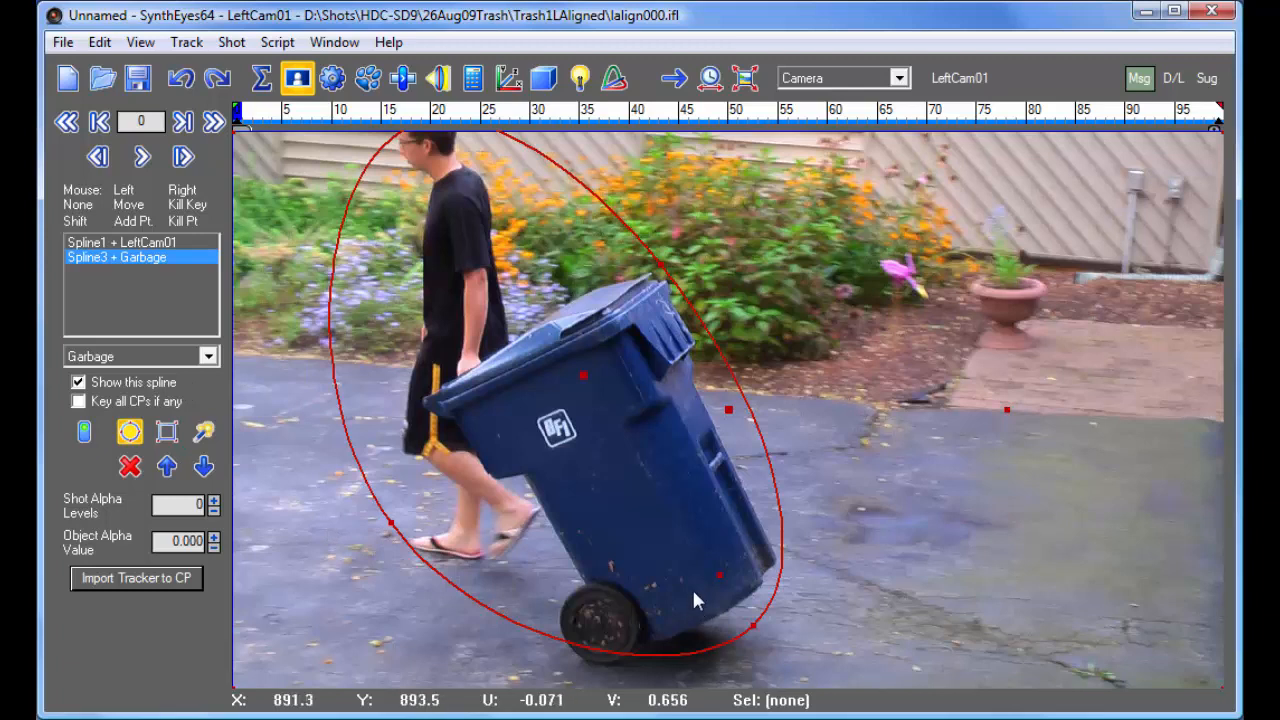
left_click_drag(766, 644, 477, 323)
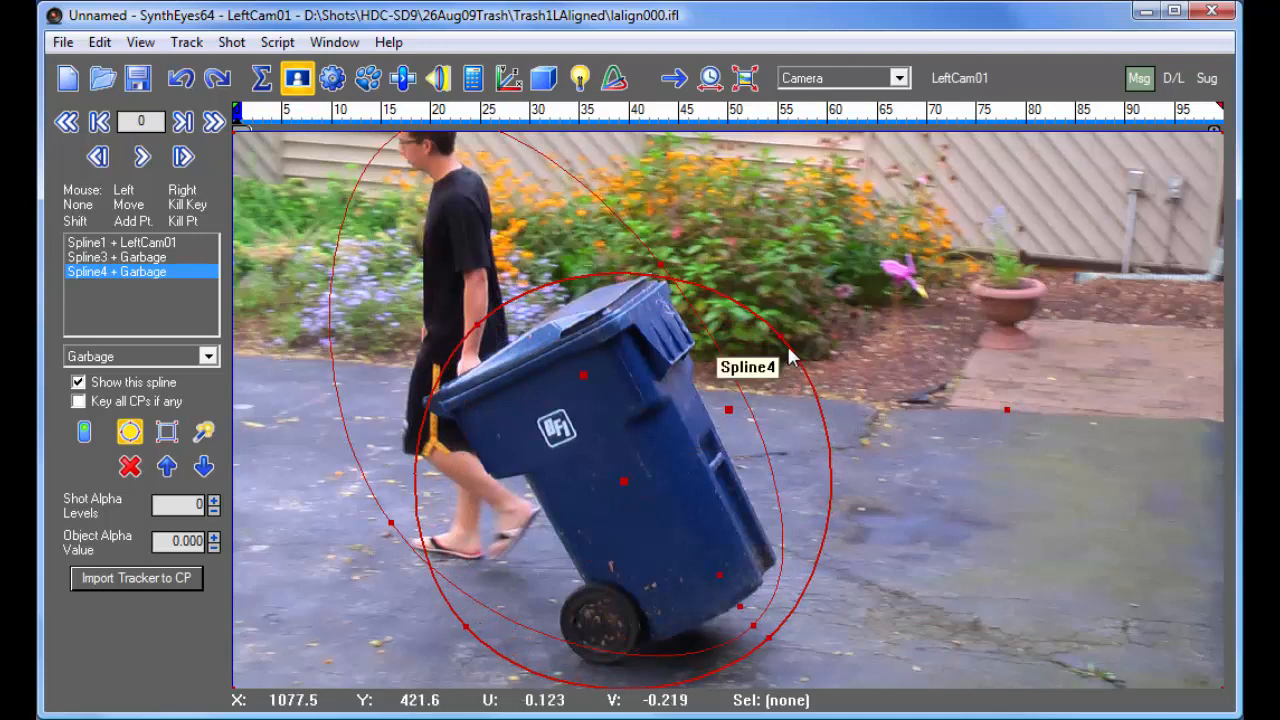
left_click_drag(781, 337, 665, 268)
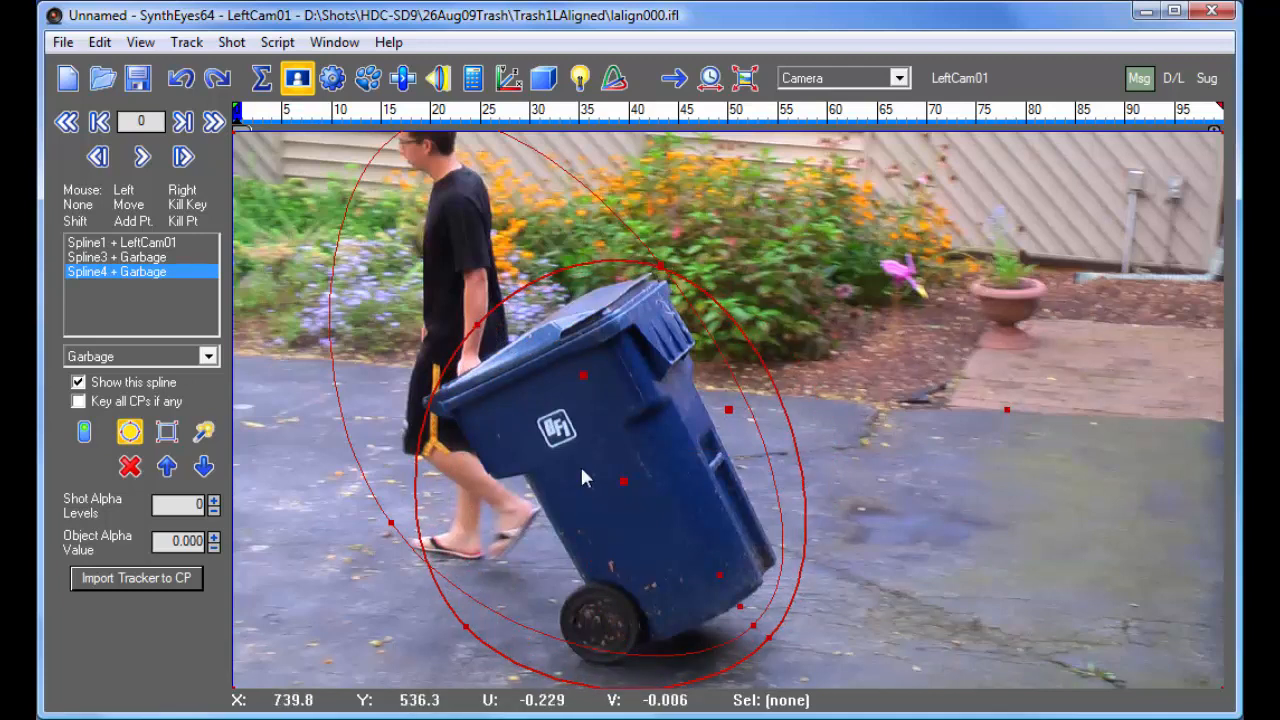
left_click_drag(463, 627, 492, 598)
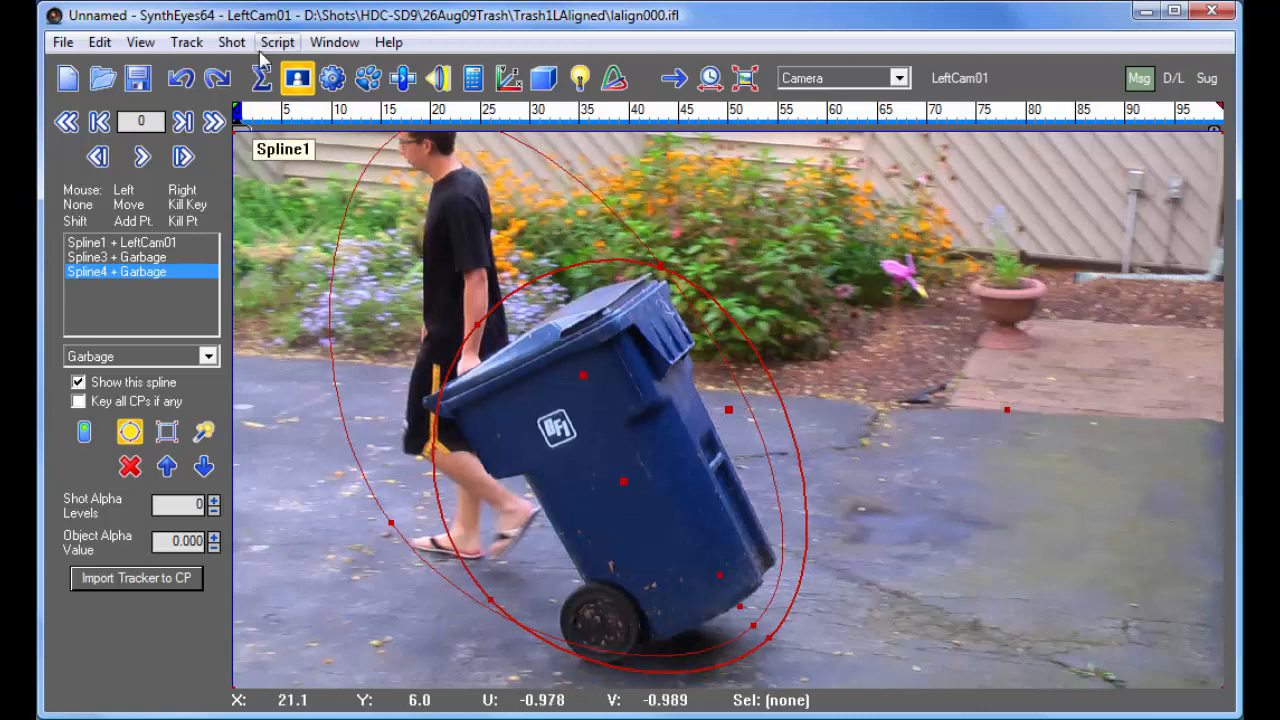
- Add a stereo moving object to the shot
left_click(231, 42)
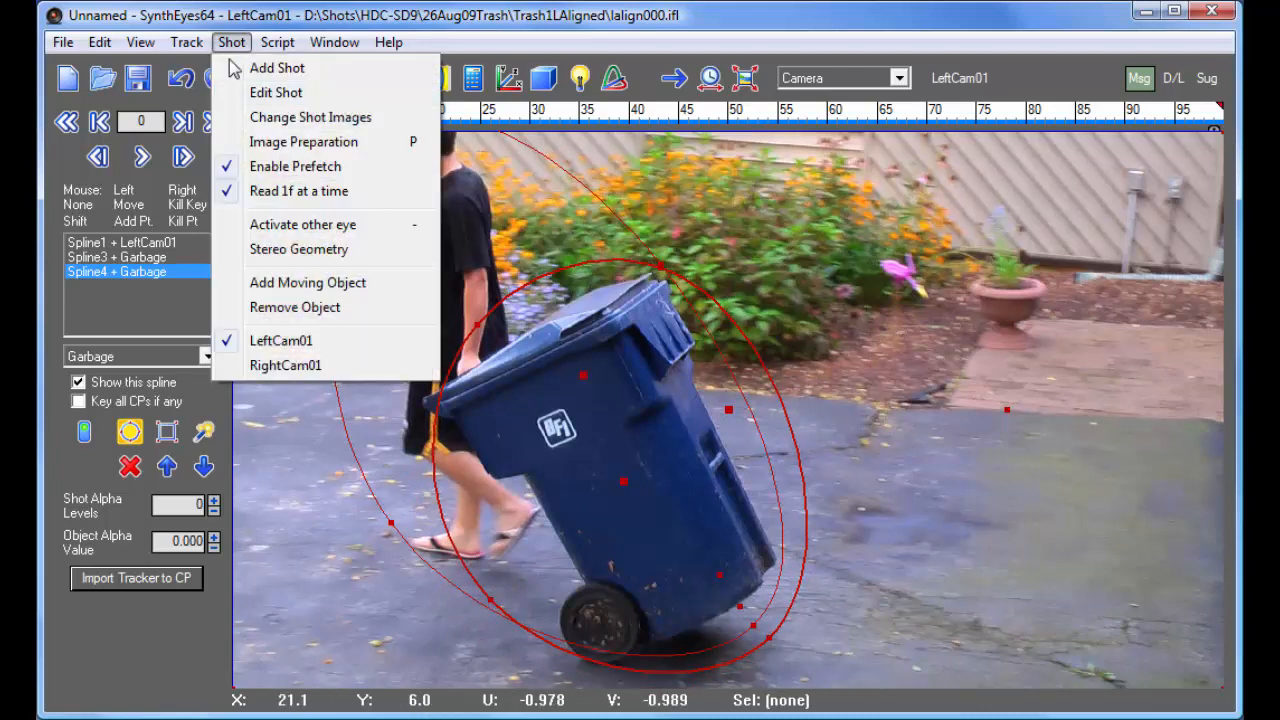
left_click(292, 284)
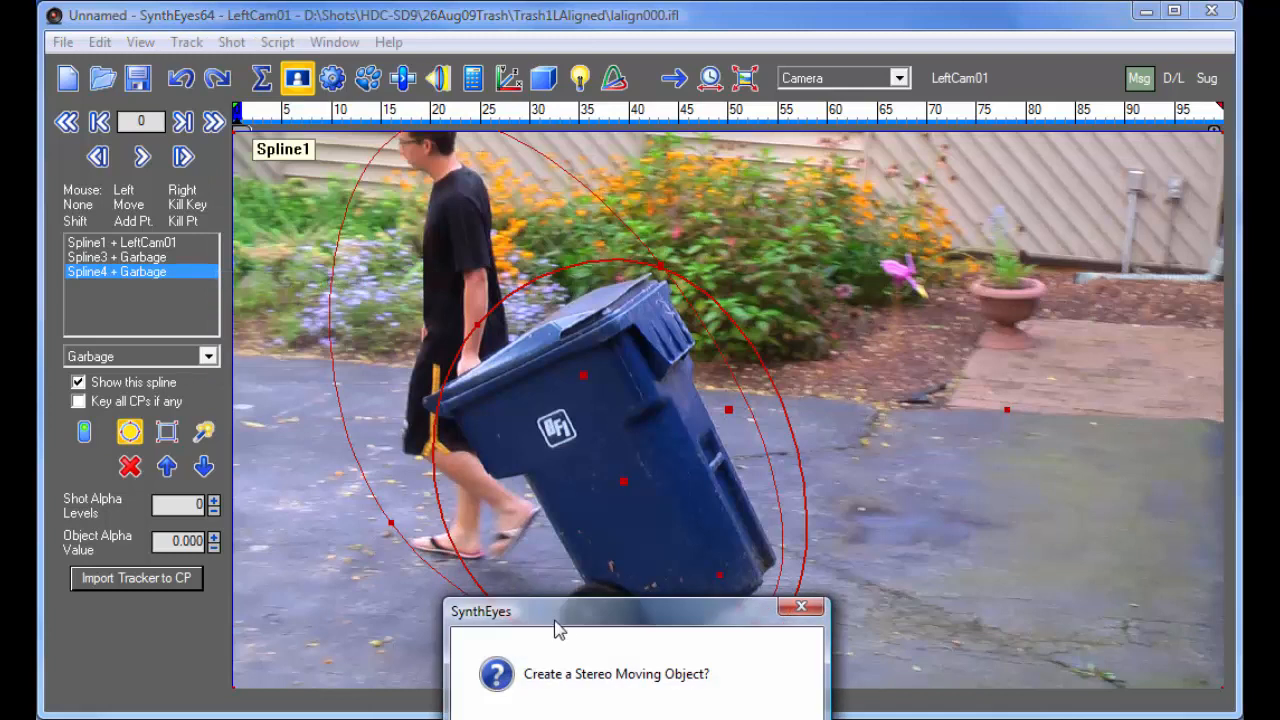
left_click_drag(568, 612, 553, 292)
left_click(543, 428)
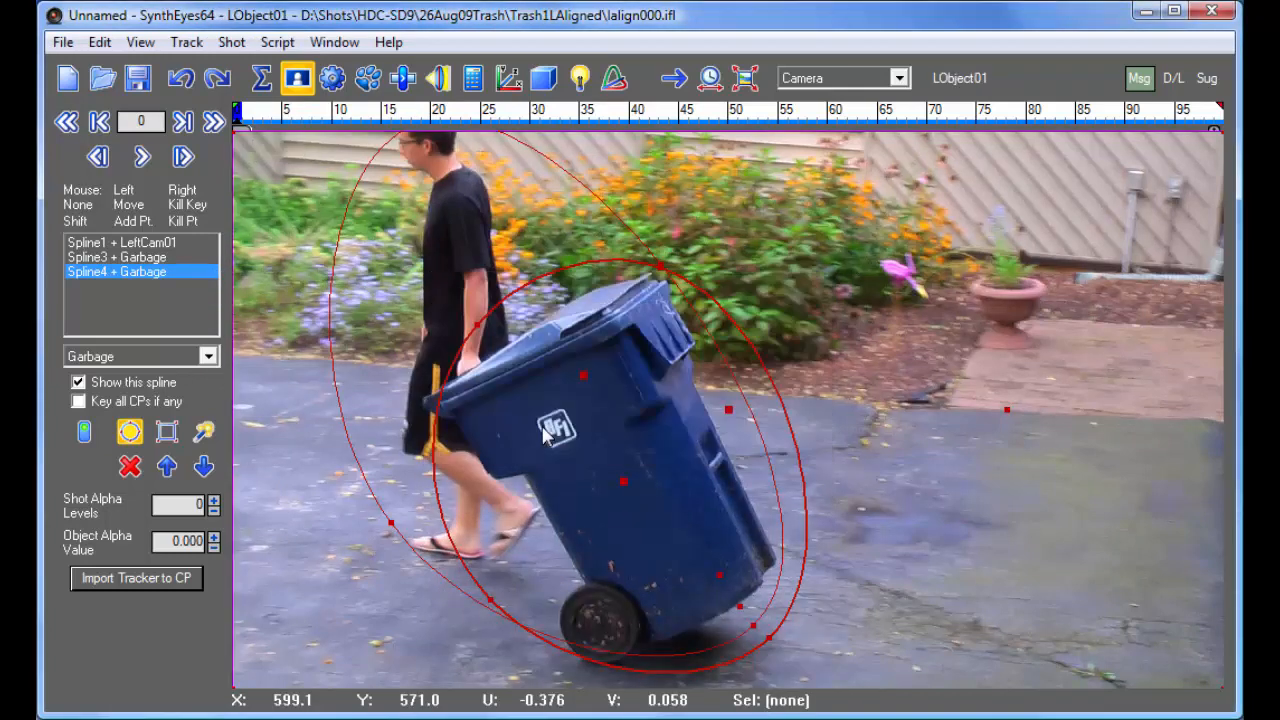
- Check the shot's object list and assign the trash bin's spline to LObject01
left_click(230, 42)
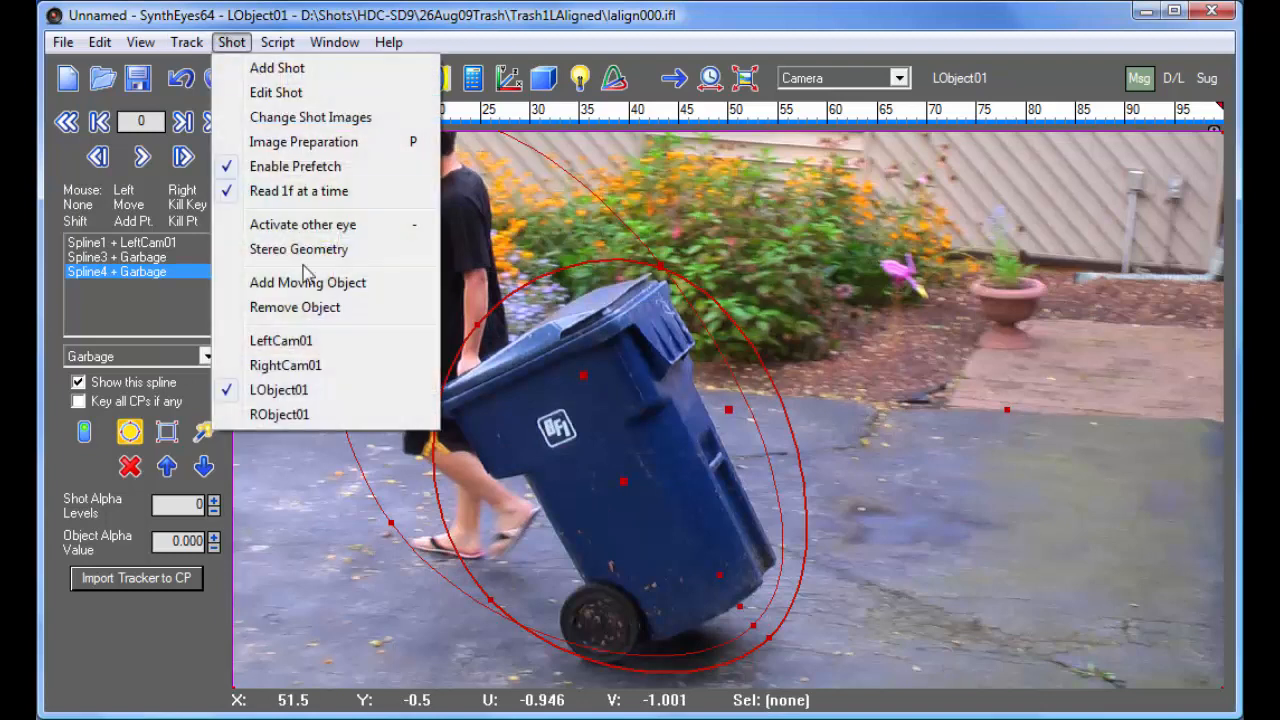
left_click(260, 28)
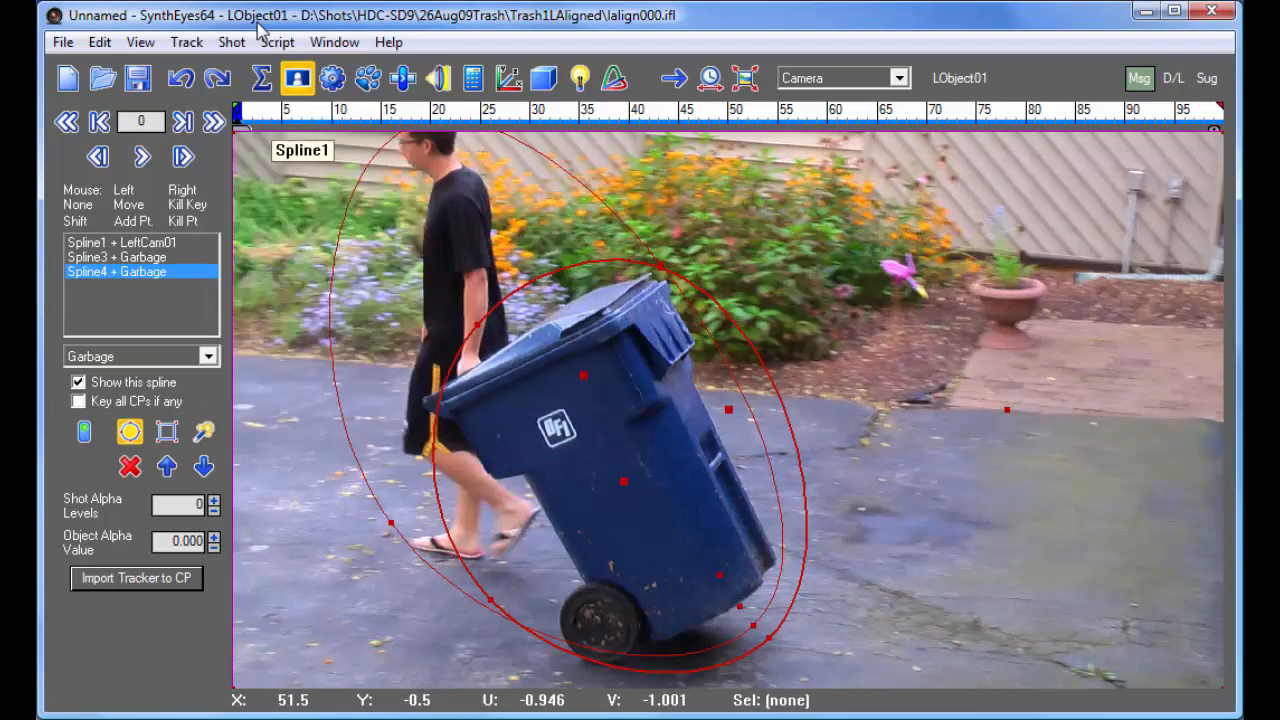
left_click(117, 362)
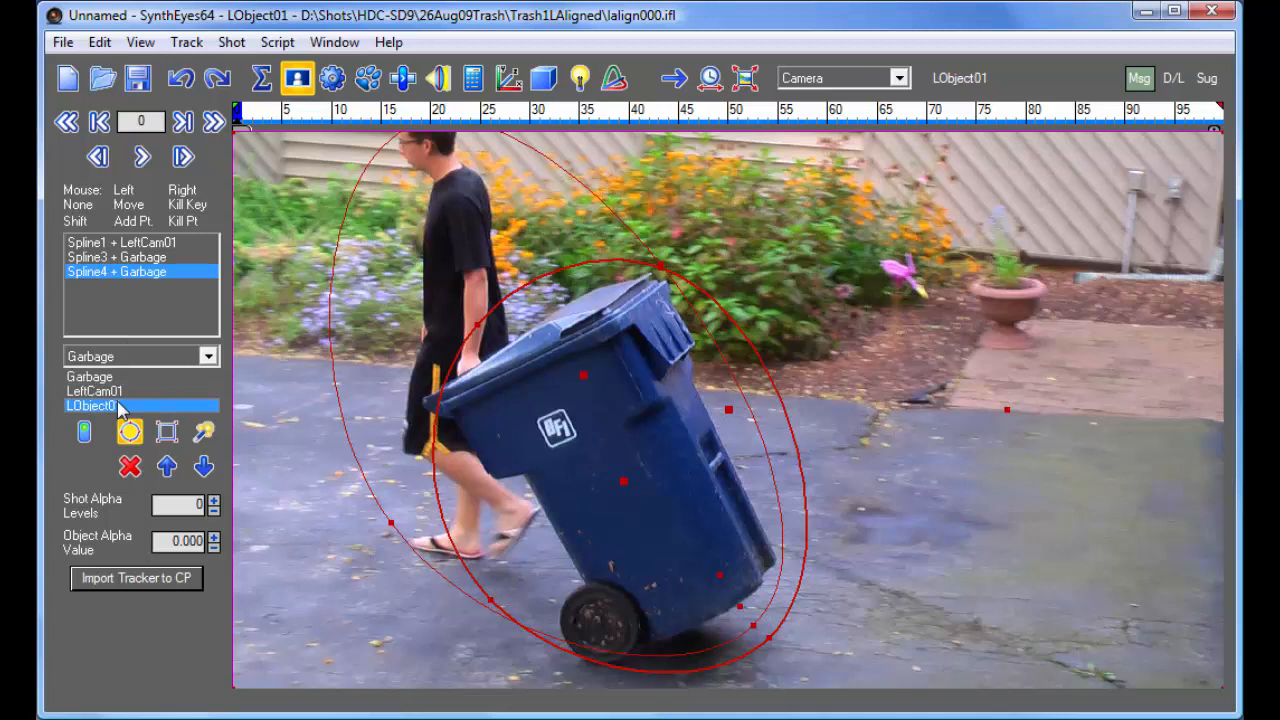
left_click(119, 406)
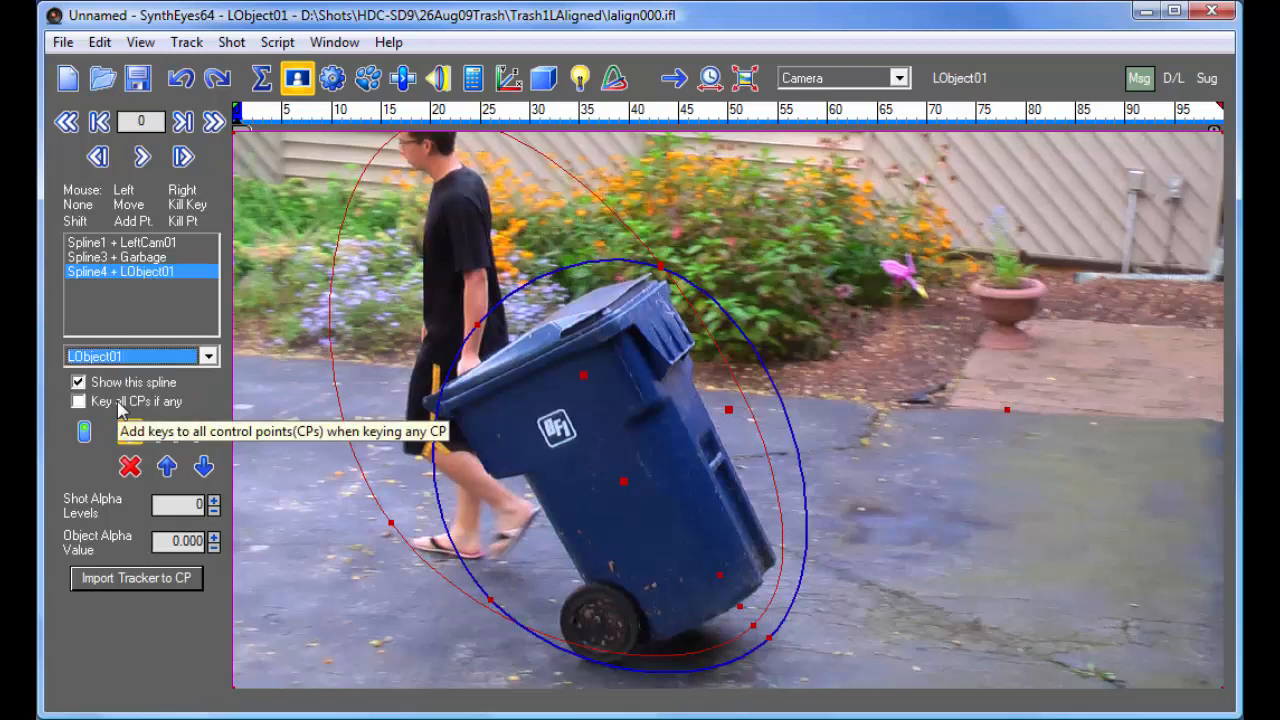
- At frame 99, move and shrink the LObject01 spline to fit around the trash bin
left_click_drag(270, 118, 1220, 118)
left_click_drag(623, 481, 710, 413)
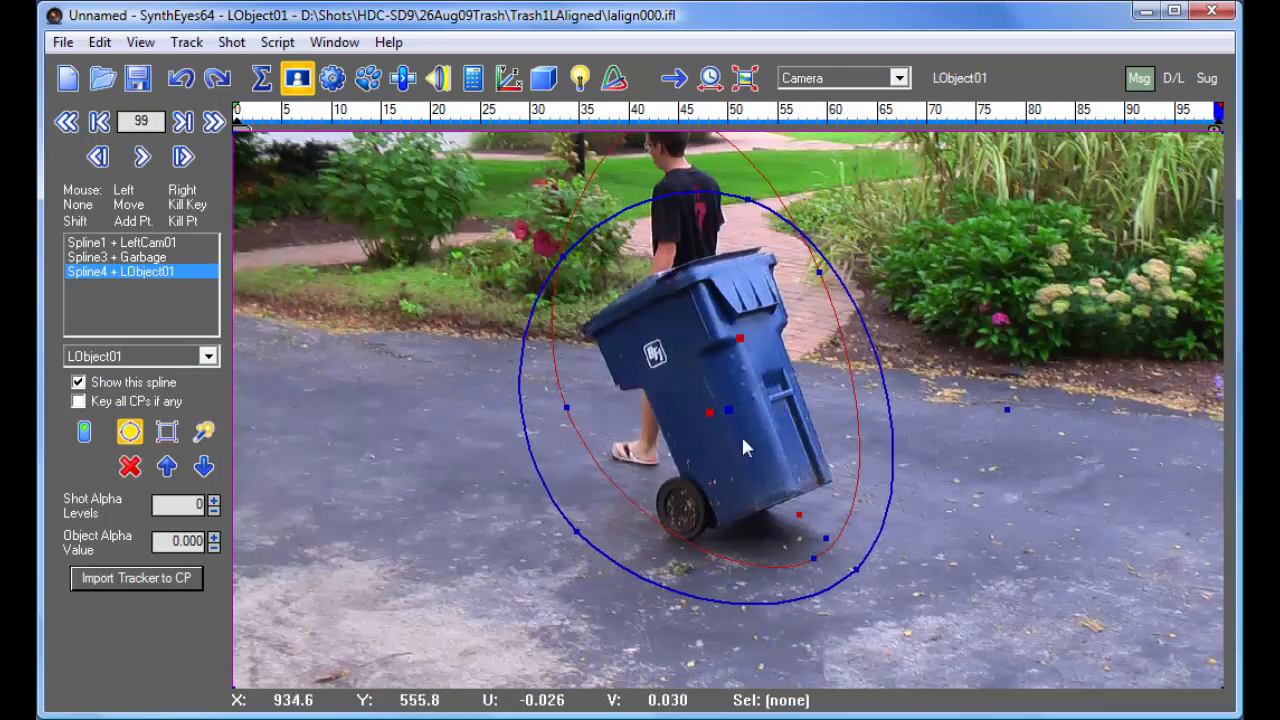
left_click_drag(824, 543, 794, 506)
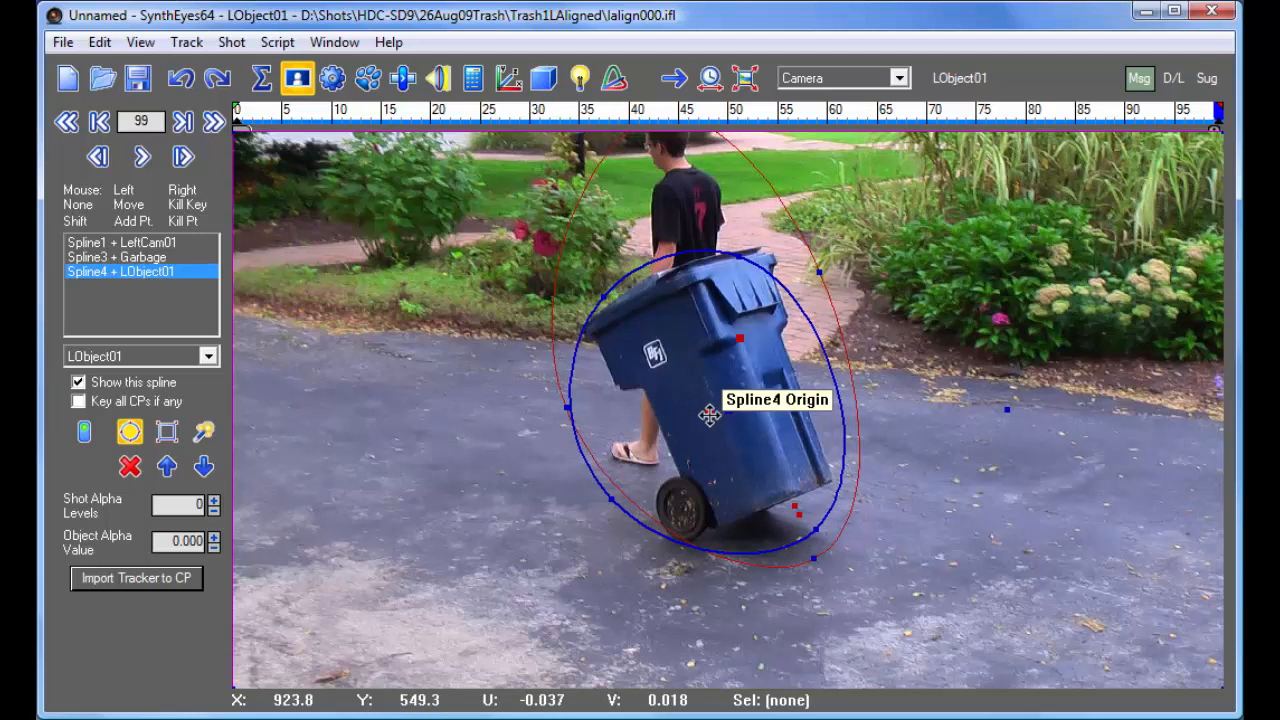
left_click_drag(710, 414, 716, 413)
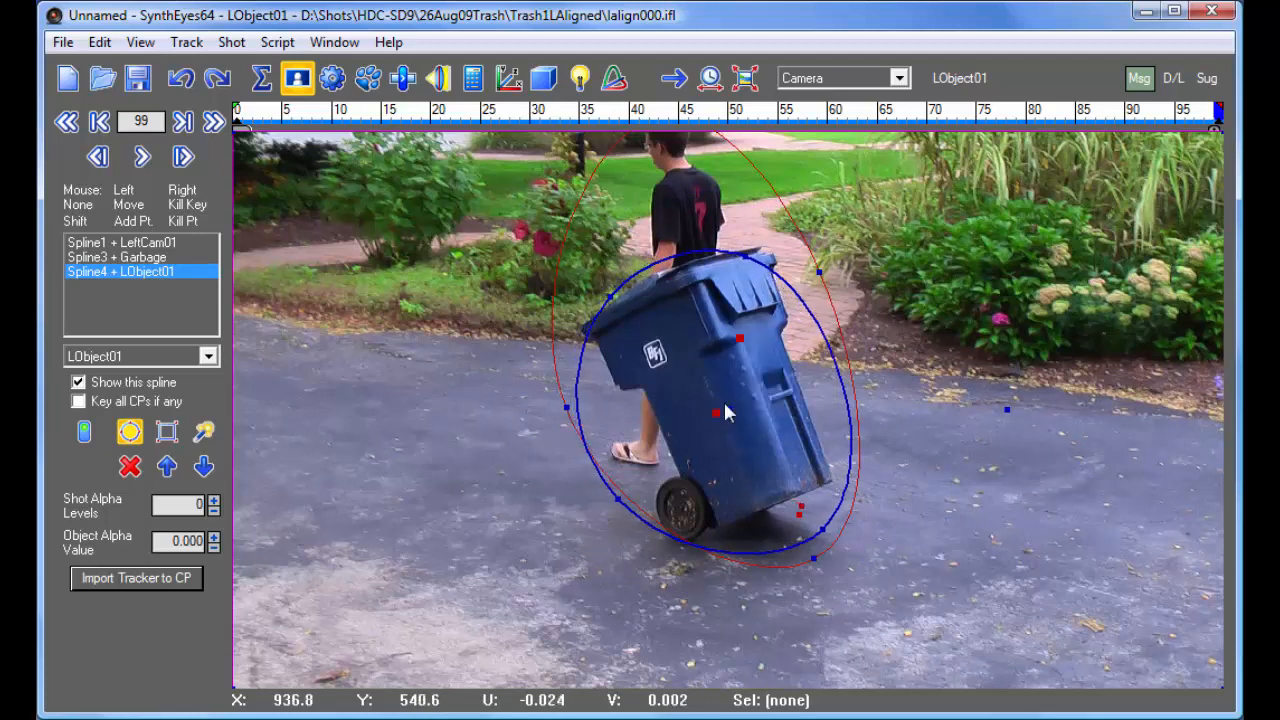
- Examine how the garbage spline and the LObject01 spline fit the man and bin at frame 41
left_click_drag(1205, 116, 644, 112)
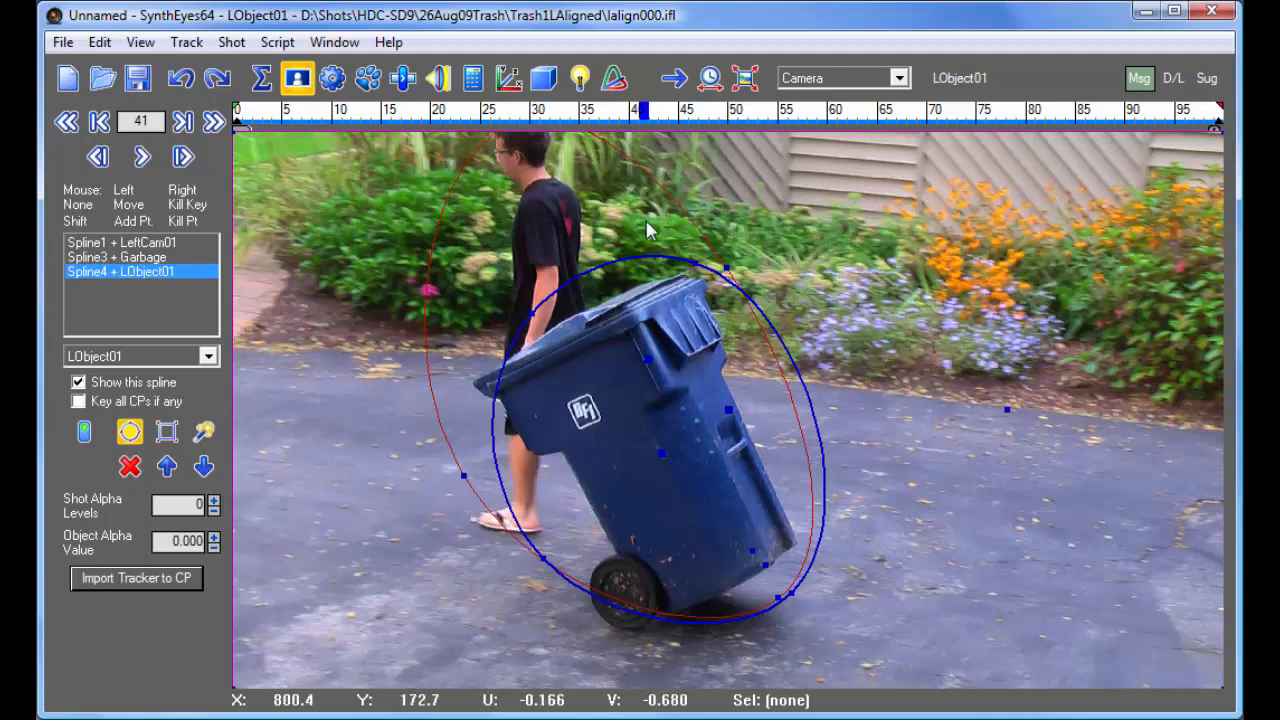
left_click(155, 257)
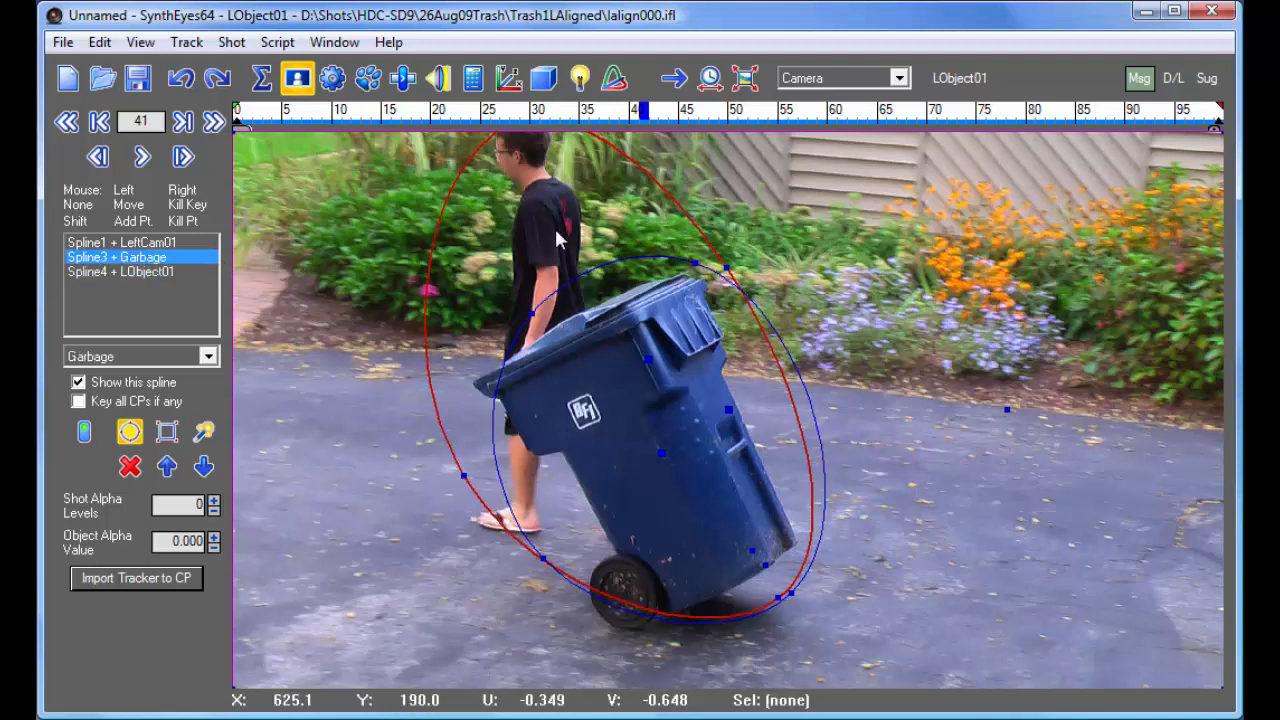
left_click(128, 272)
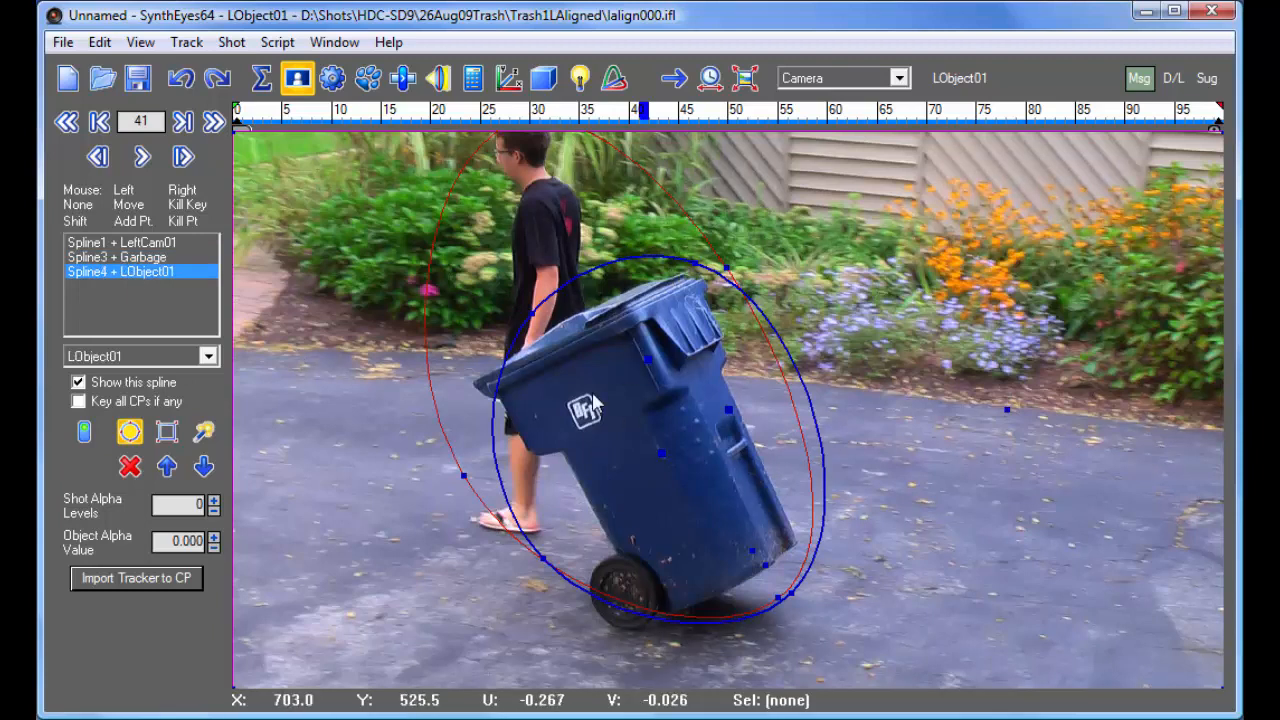
- At frame 0 in the right-eye view, draw a circular garbage spline and shape it into an oval around the man and bin
left_click_drag(388, 108, 188, 105)
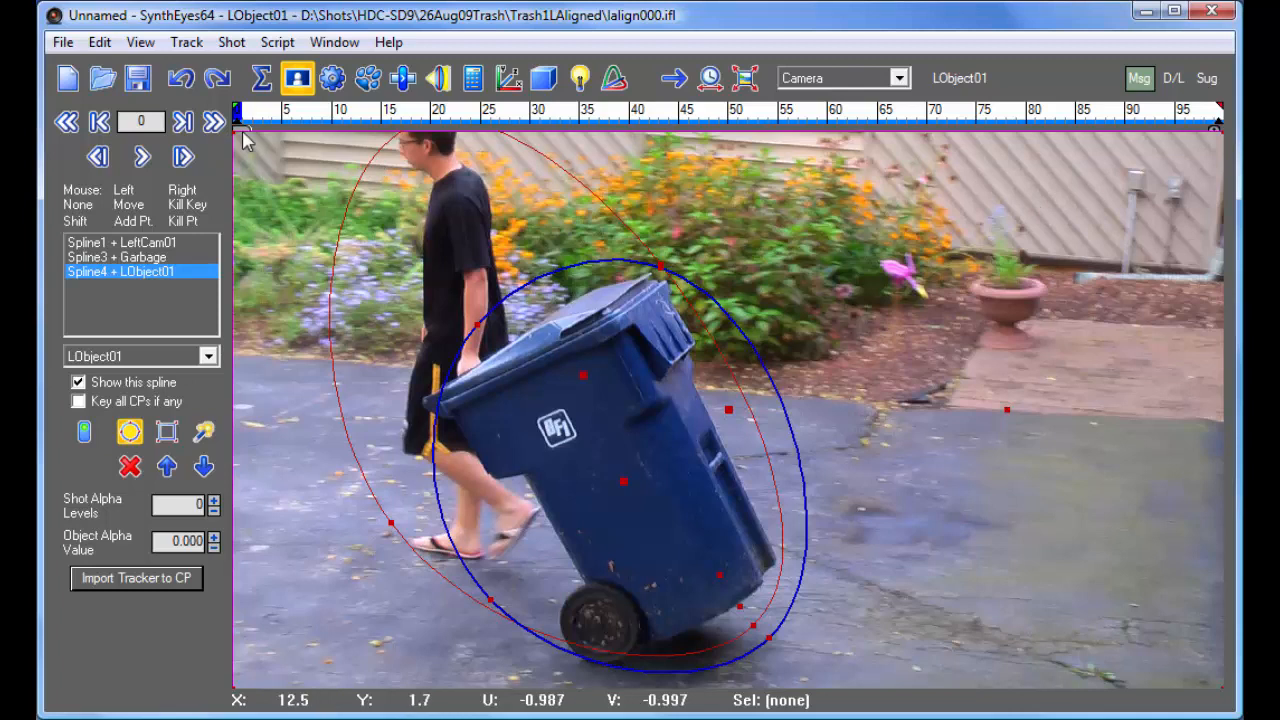
left_click(972, 86)
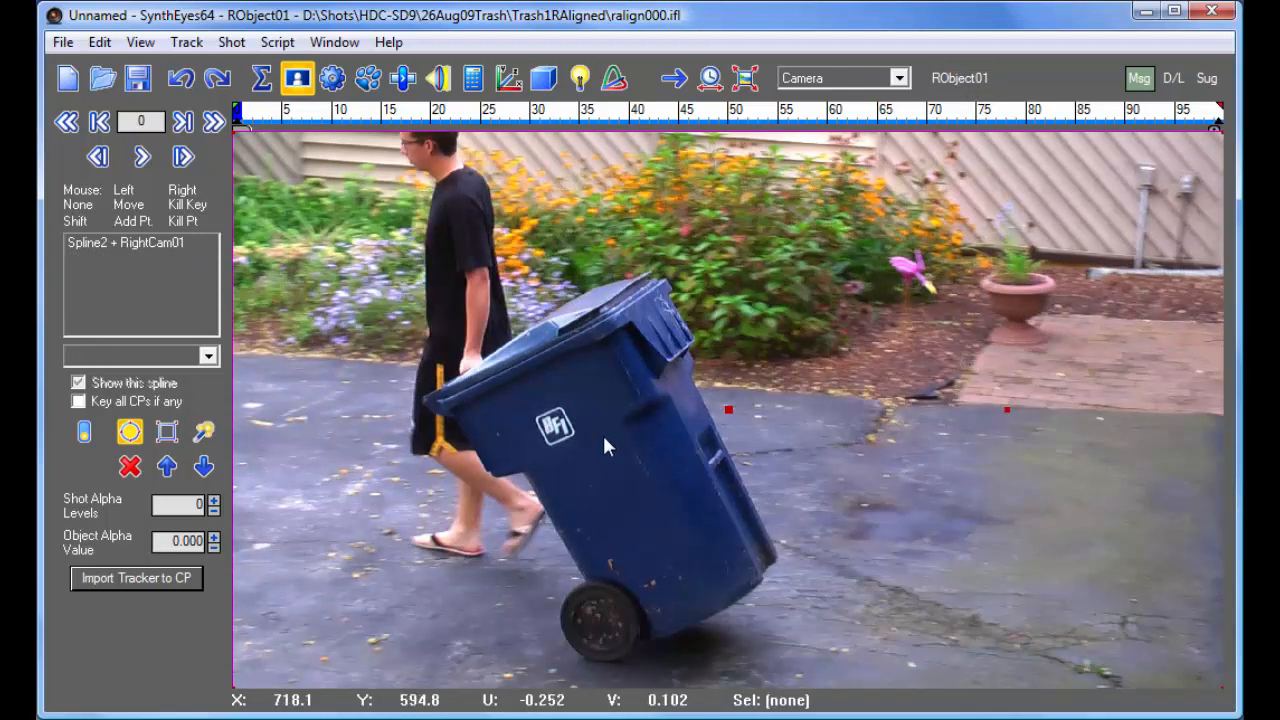
left_click_drag(775, 625, 393, 130)
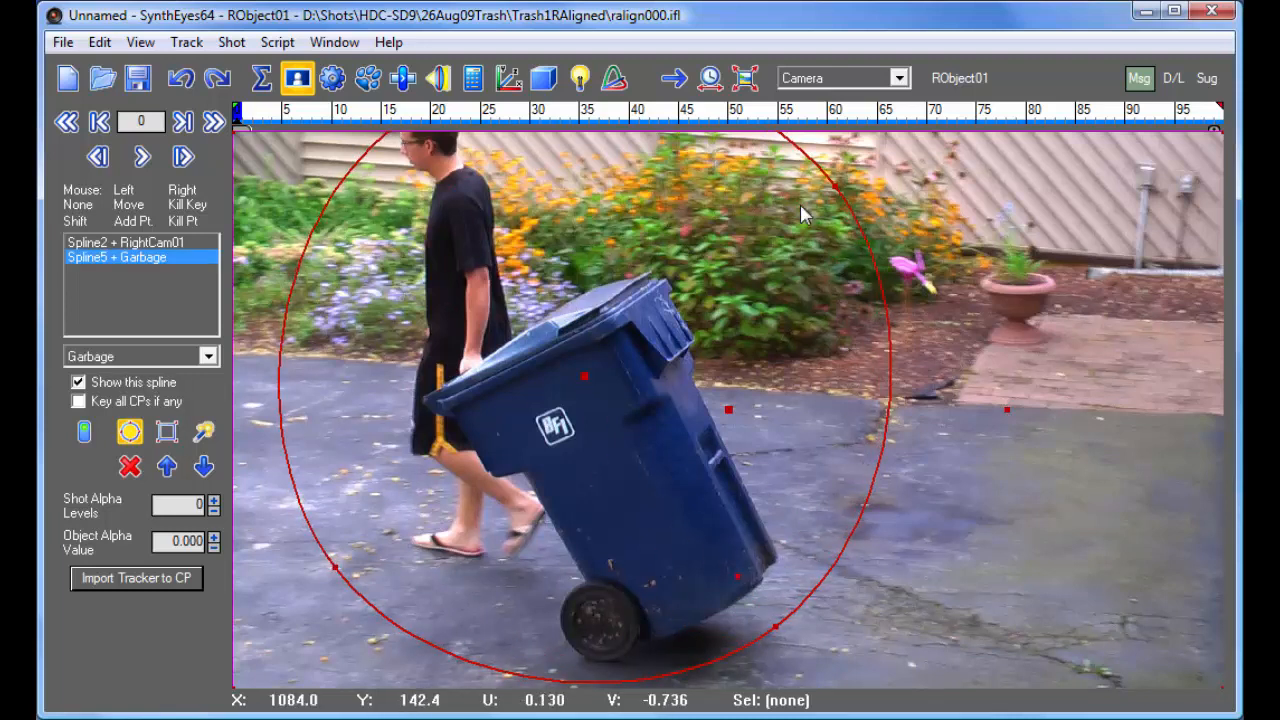
left_click_drag(834, 187, 632, 231)
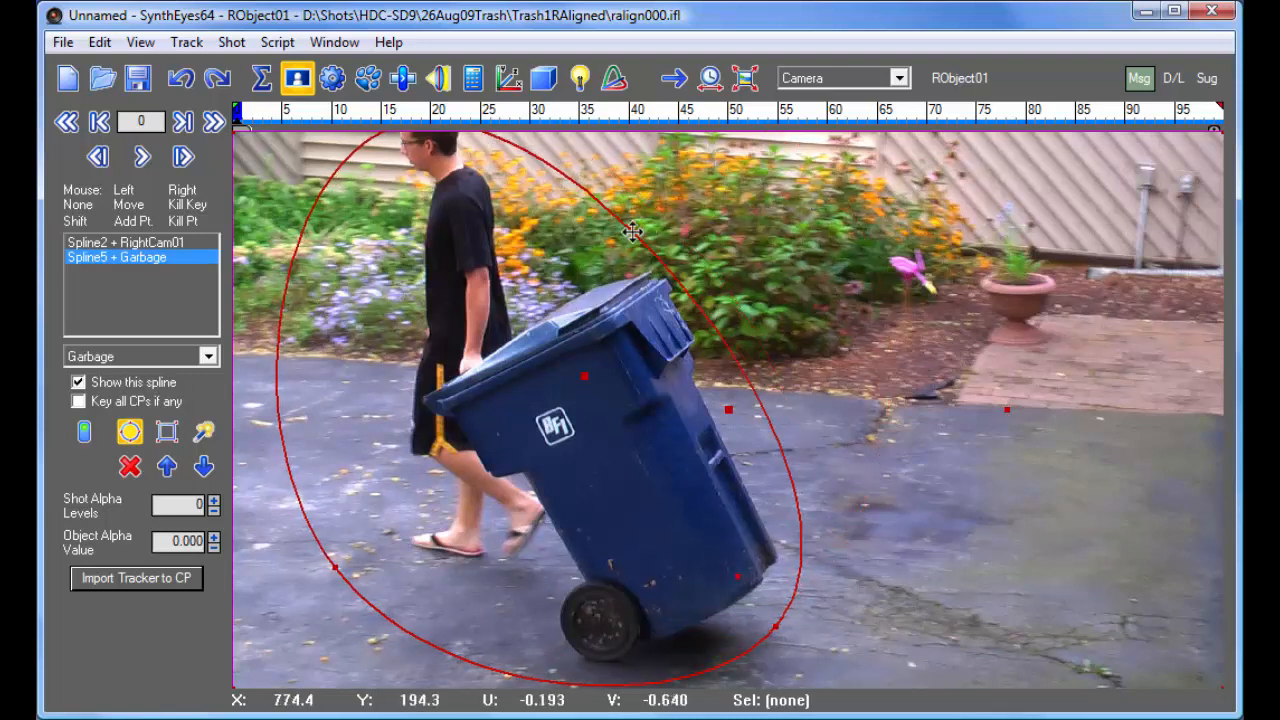
left_click_drag(334, 566, 393, 541)
- At frame 99 of the right-eye view, reposition and shrink the garbage spline to fit around the man and bin
left_click_drag(724, 124, 1218, 125)
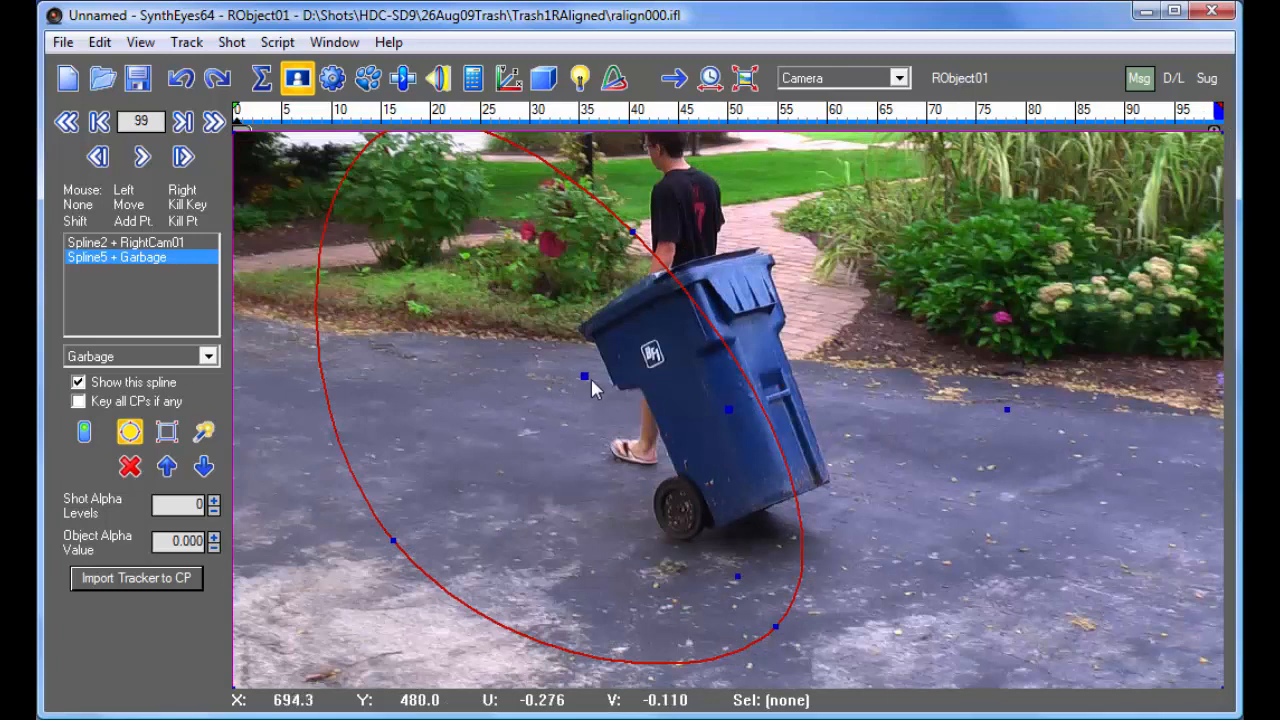
left_click_drag(582, 381, 750, 326)
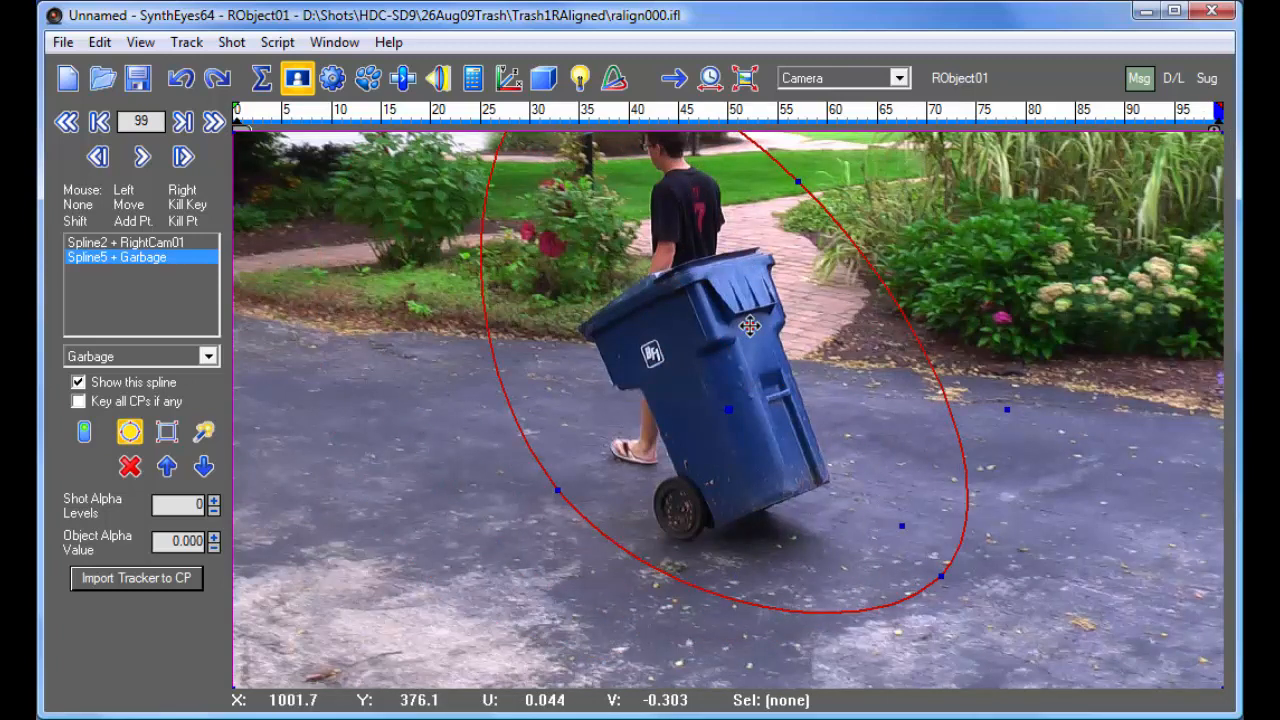
left_click_drag(902, 526, 806, 506)
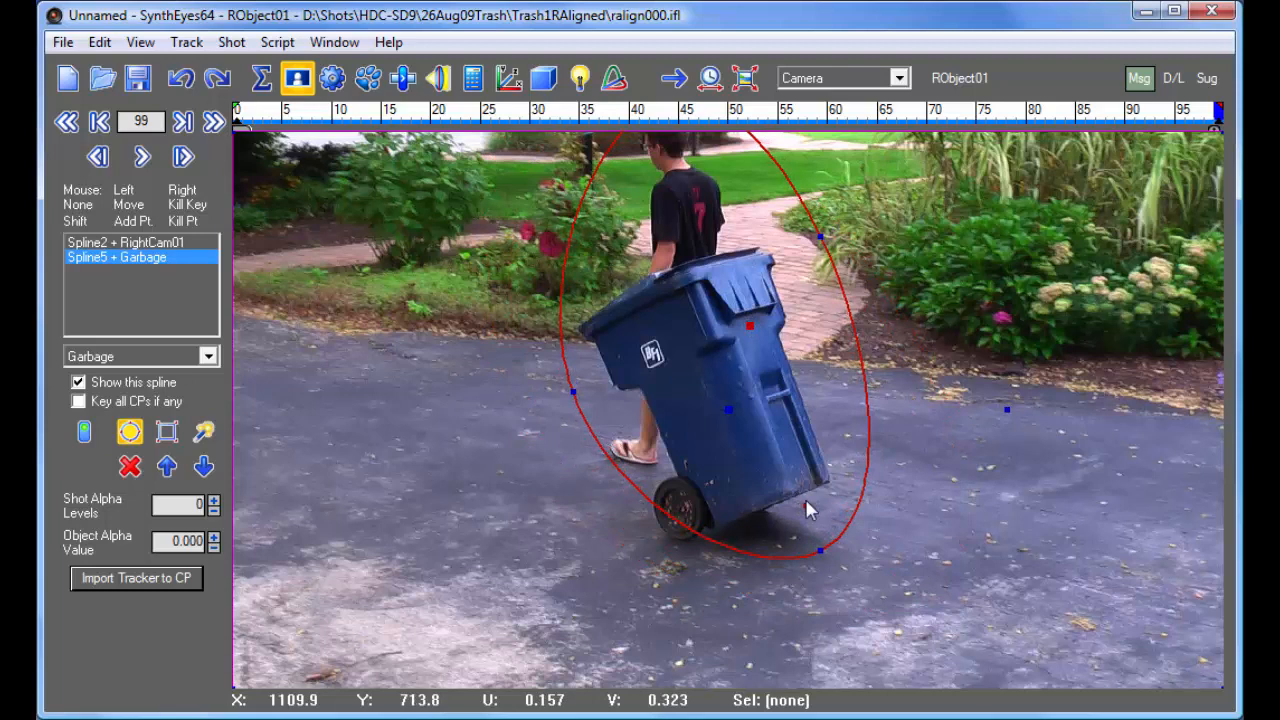
left_click_drag(749, 326, 734, 336)
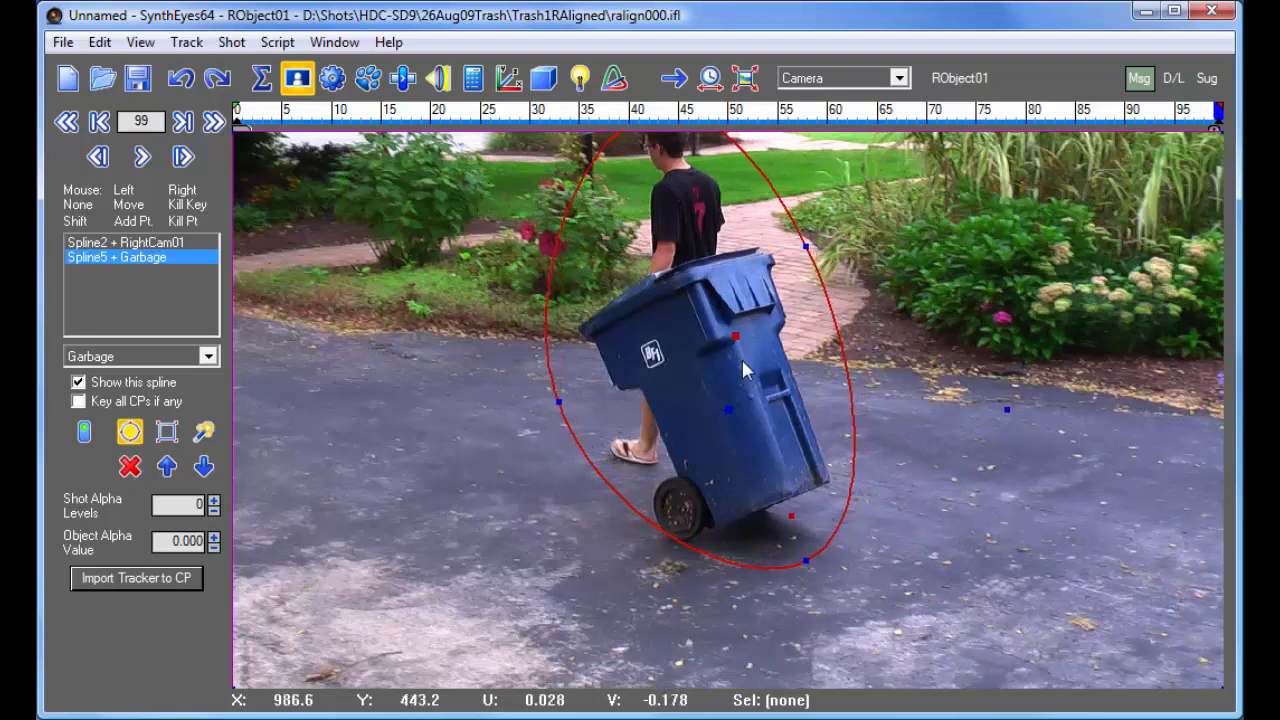
- Tighten the garbage spline's edge beside the trash bin at frame 99 and check its fit throughout the shot
left_click_drag(557, 402, 579, 394)
left_click_drag(1209, 115, 237, 115)
left_click_drag(220, 70, 941, 114)
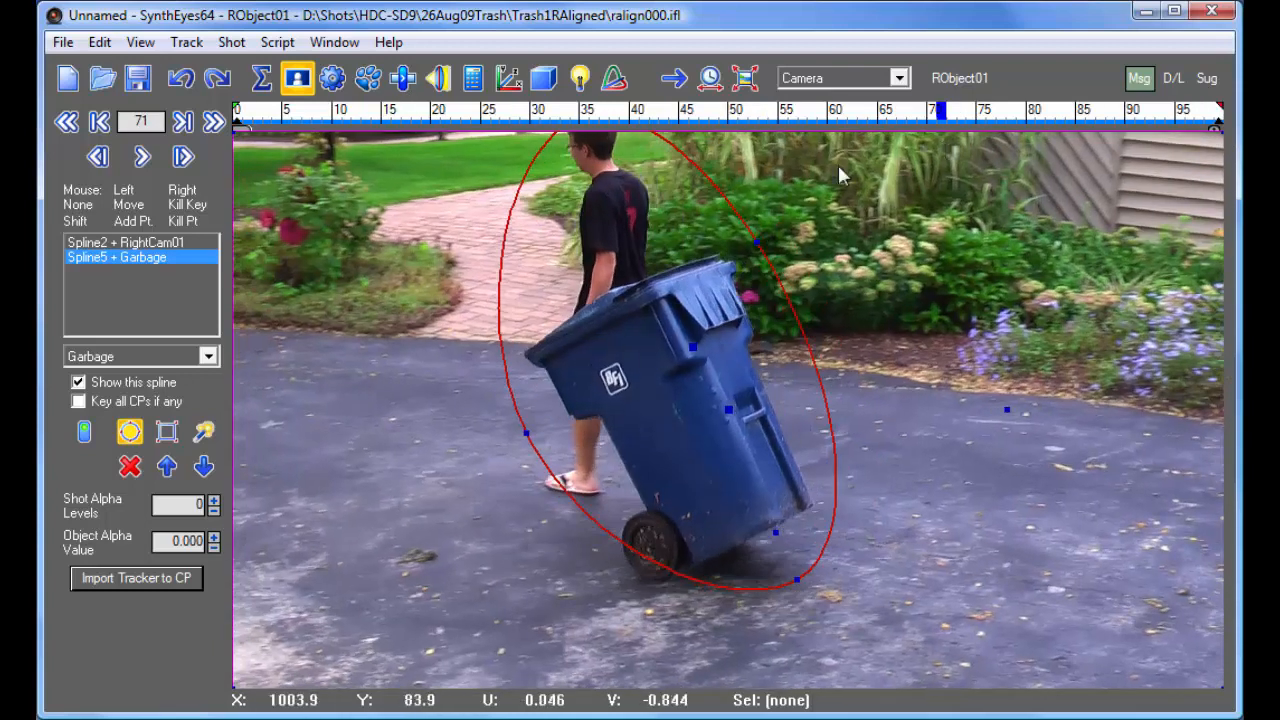
left_click_drag(1045, 110, 181, 95)
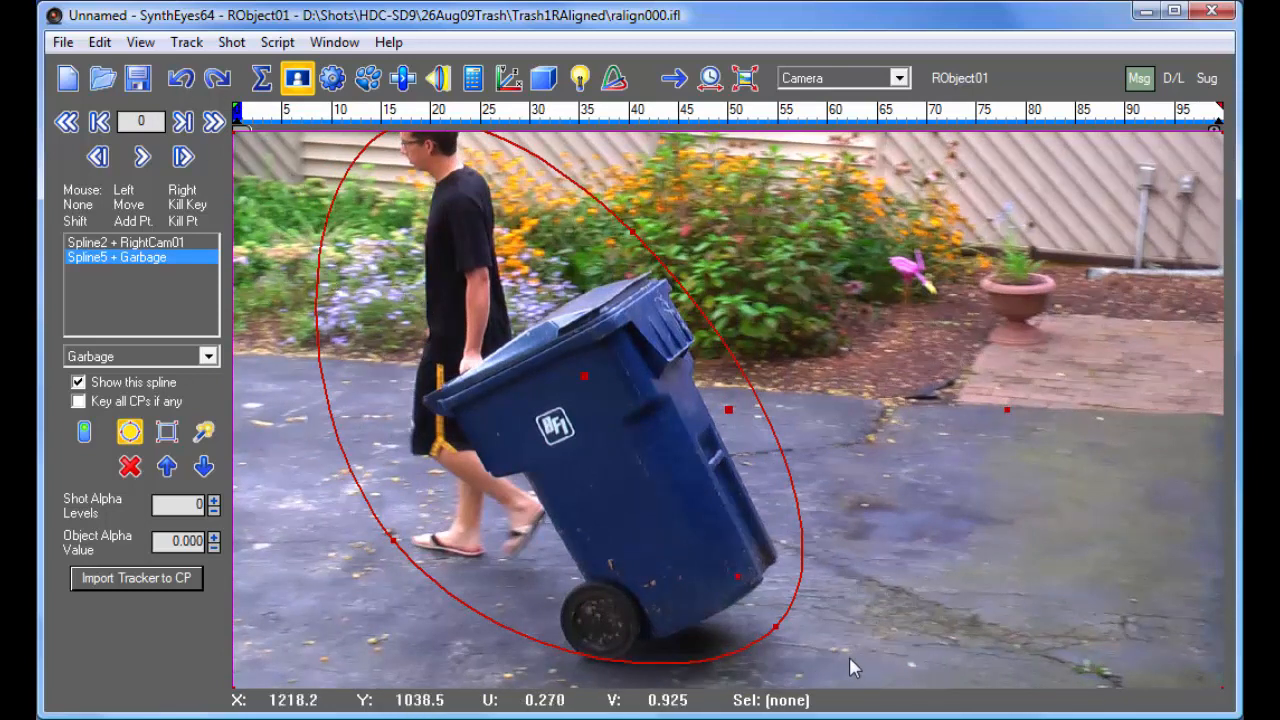
- At frame 0 of the right-eye view, draw a second circular spline and shape it around the trash bin
left_click_drag(788, 641, 485, 322)
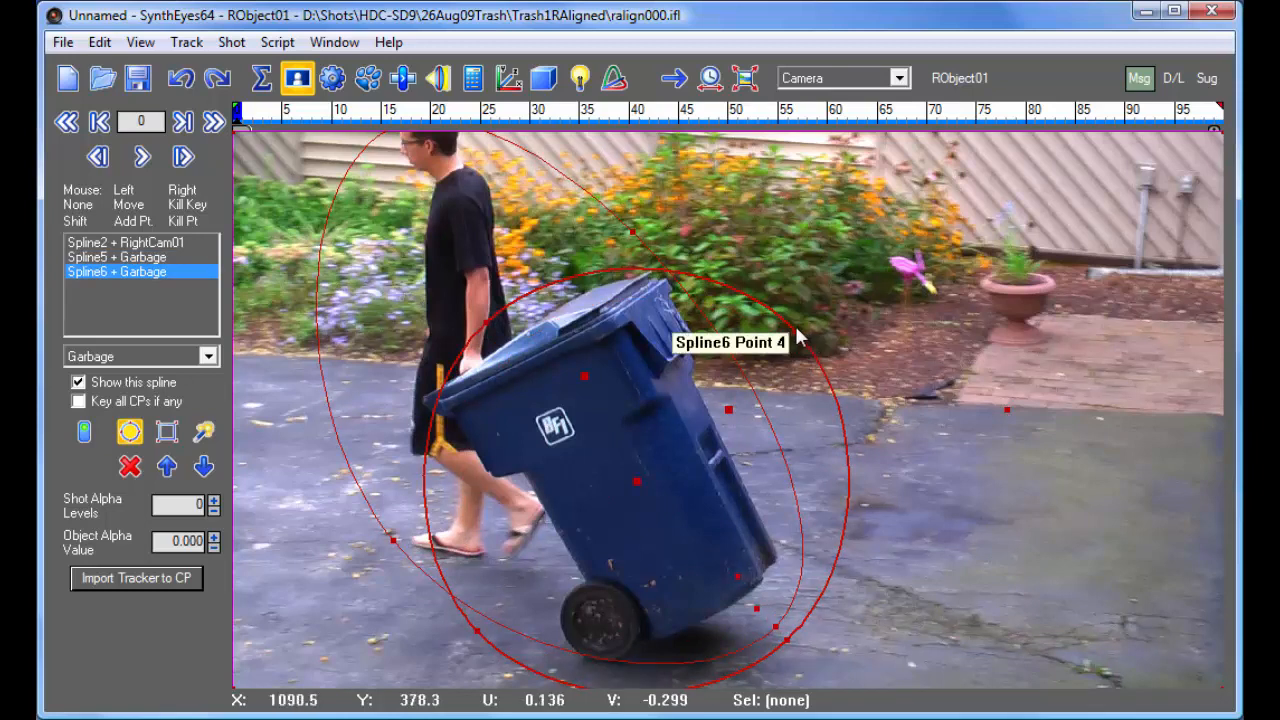
left_click_drag(797, 330, 652, 258)
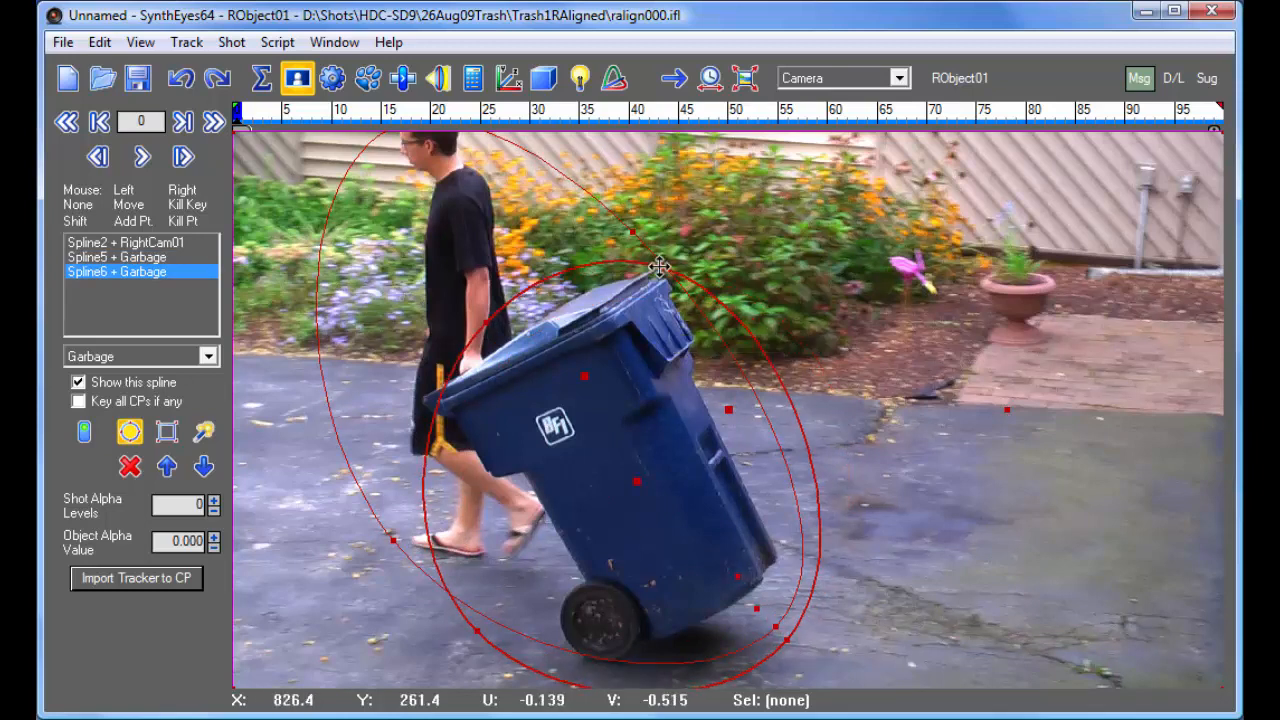
left_click_drag(478, 632, 479, 581)
- At frame 99, move and shrink the new bin spline to fit closely around the trash bin
left_click_drag(771, 115, 1218, 115)
left_click_drag(635, 479, 720, 414)
left_click_drag(842, 542, 795, 523)
left_click_drag(720, 414, 717, 410)
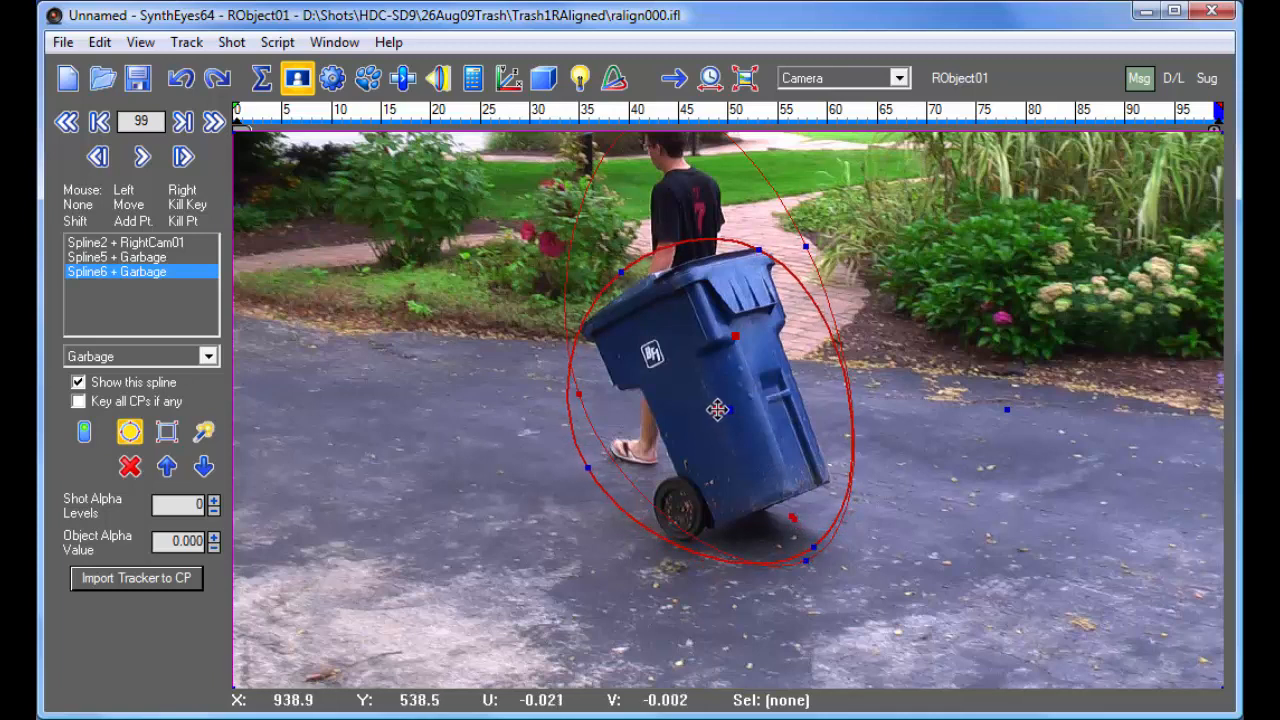
- Return to frame 0 and assign the bin spline to RObject01
left_click_drag(1200, 113, 236, 112)
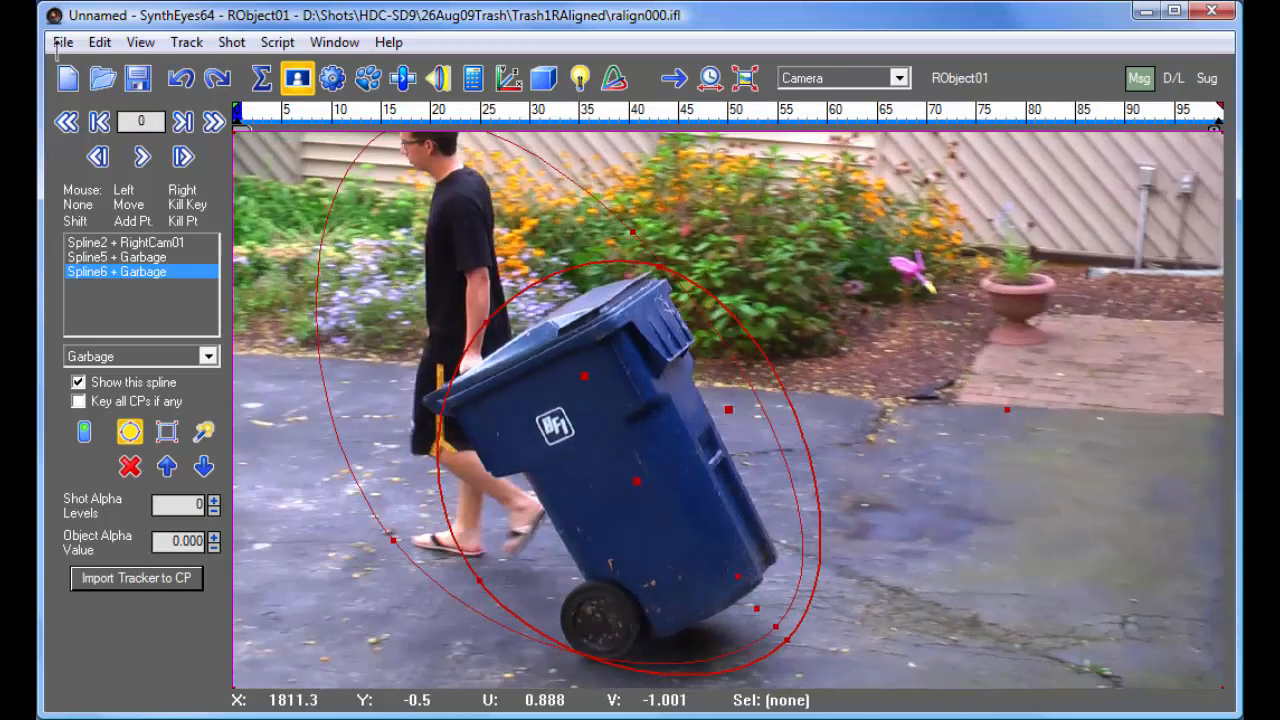
left_click(150, 356)
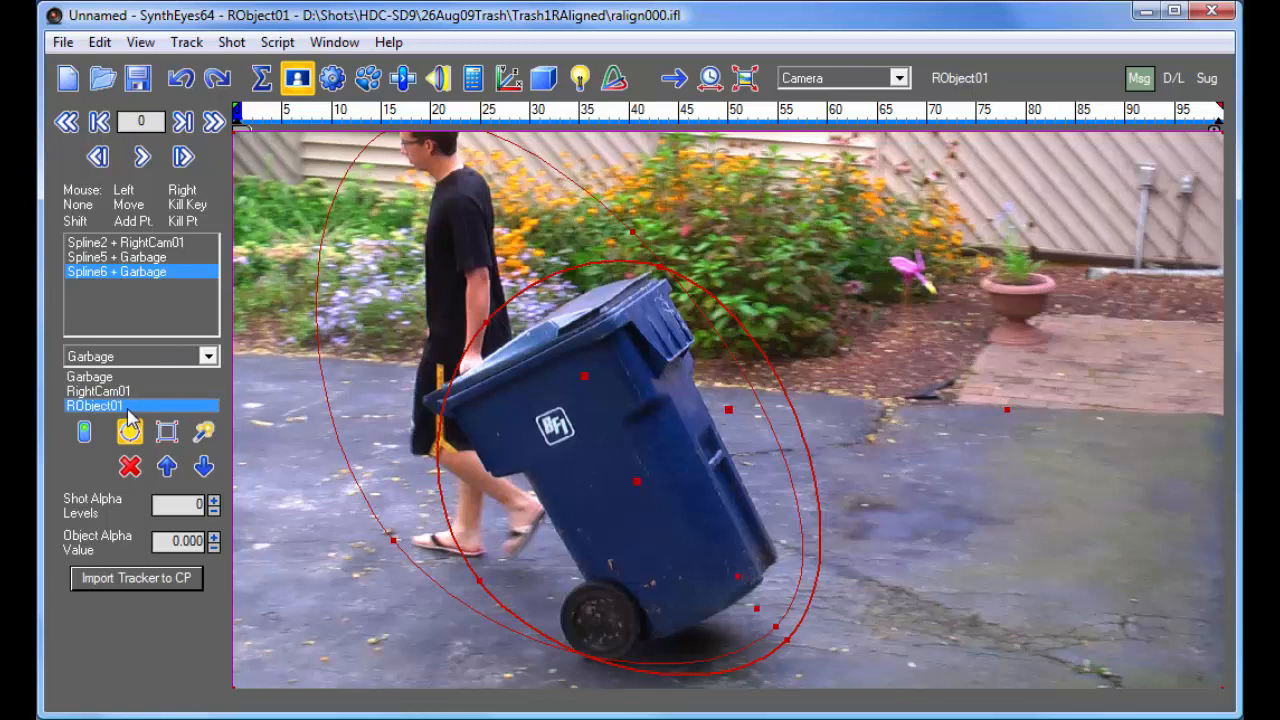
left_click(128, 406)
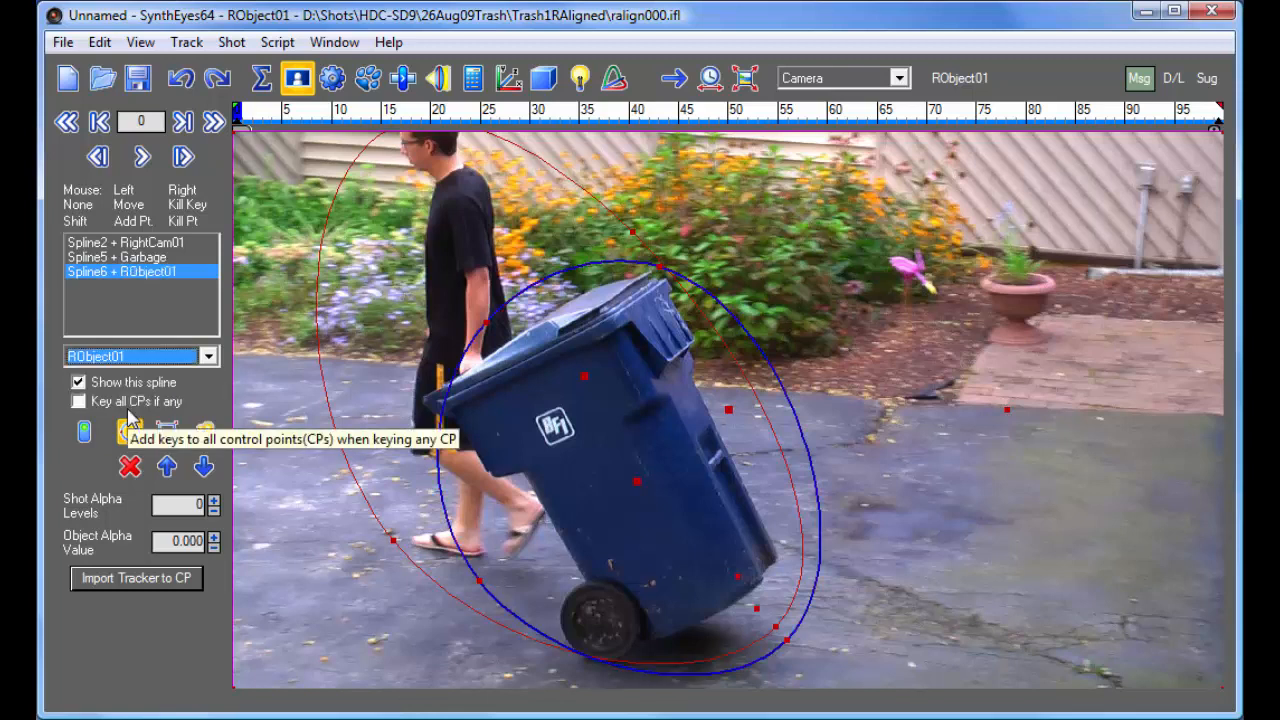
left_click(305, 381)
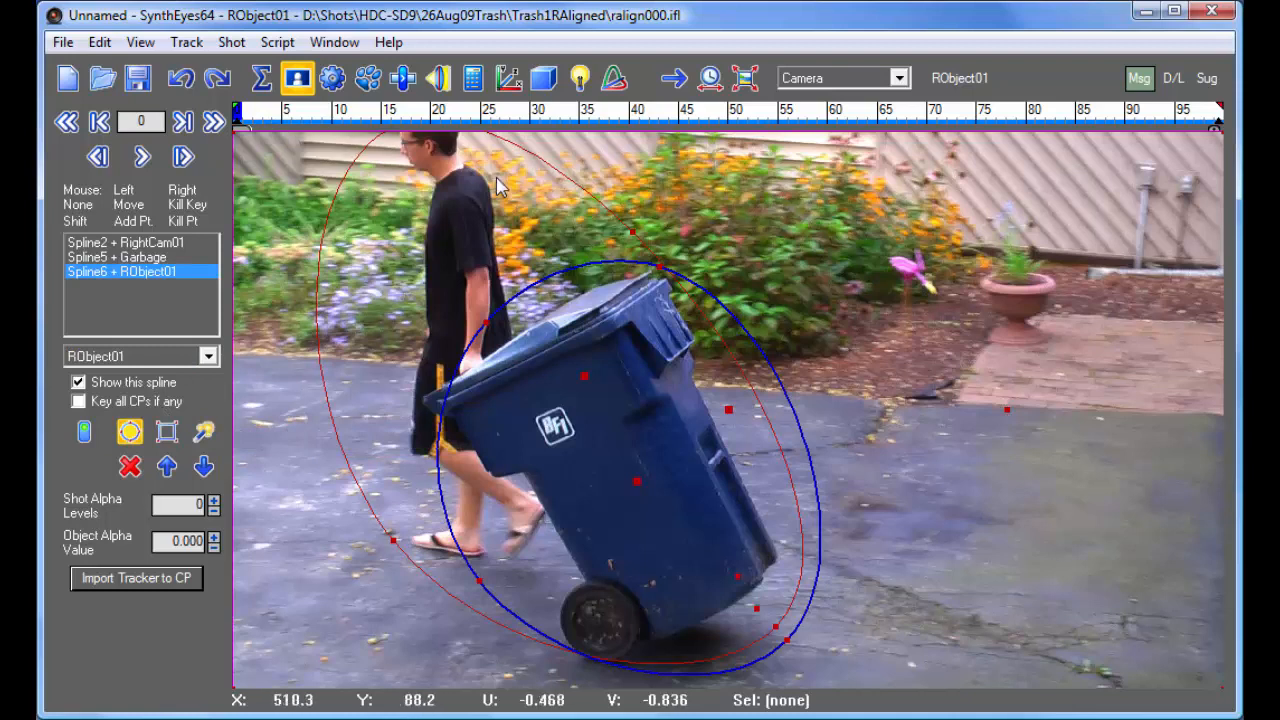
- Run the auto-tracker on the stereo shot with the Stereo/Stereo solving mode
left_click(262, 82)
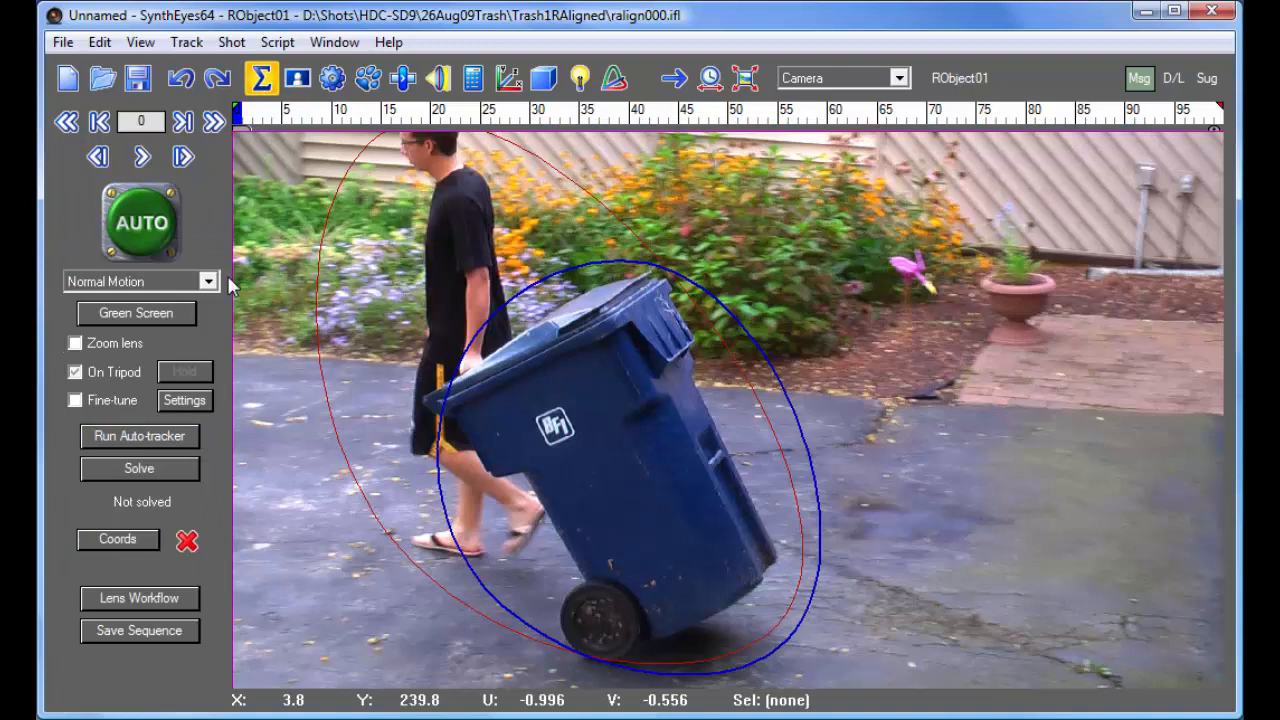
left_click(157, 442)
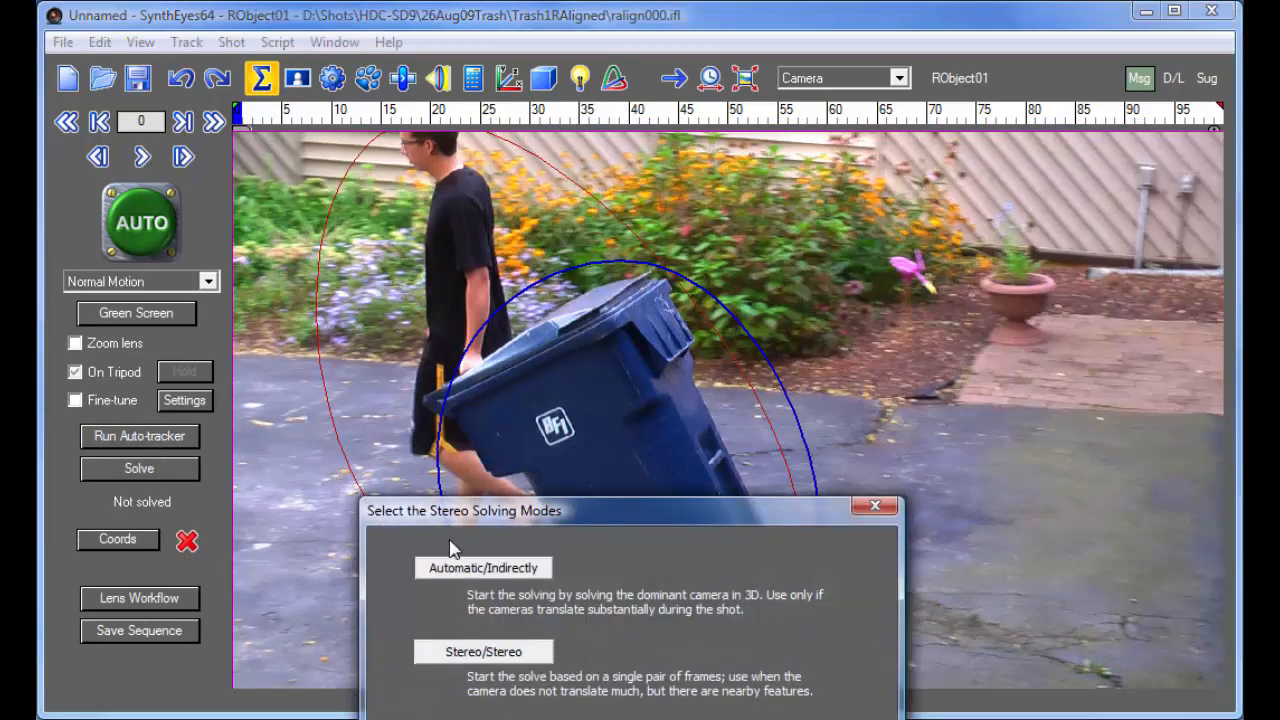
left_click_drag(478, 518, 505, 296)
left_click(540, 420)
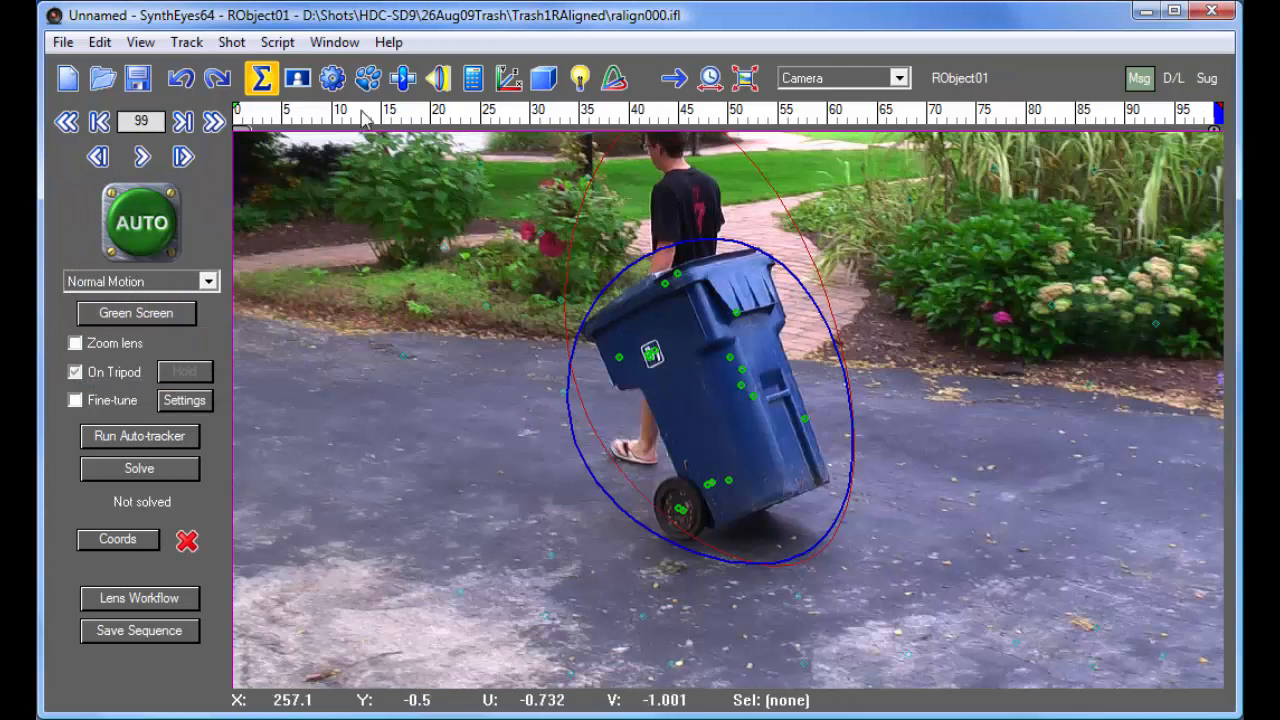
- Move to frame 78 and limit the camera view to only the active object's trackers
left_click_drag(318, 117, 1000, 180)
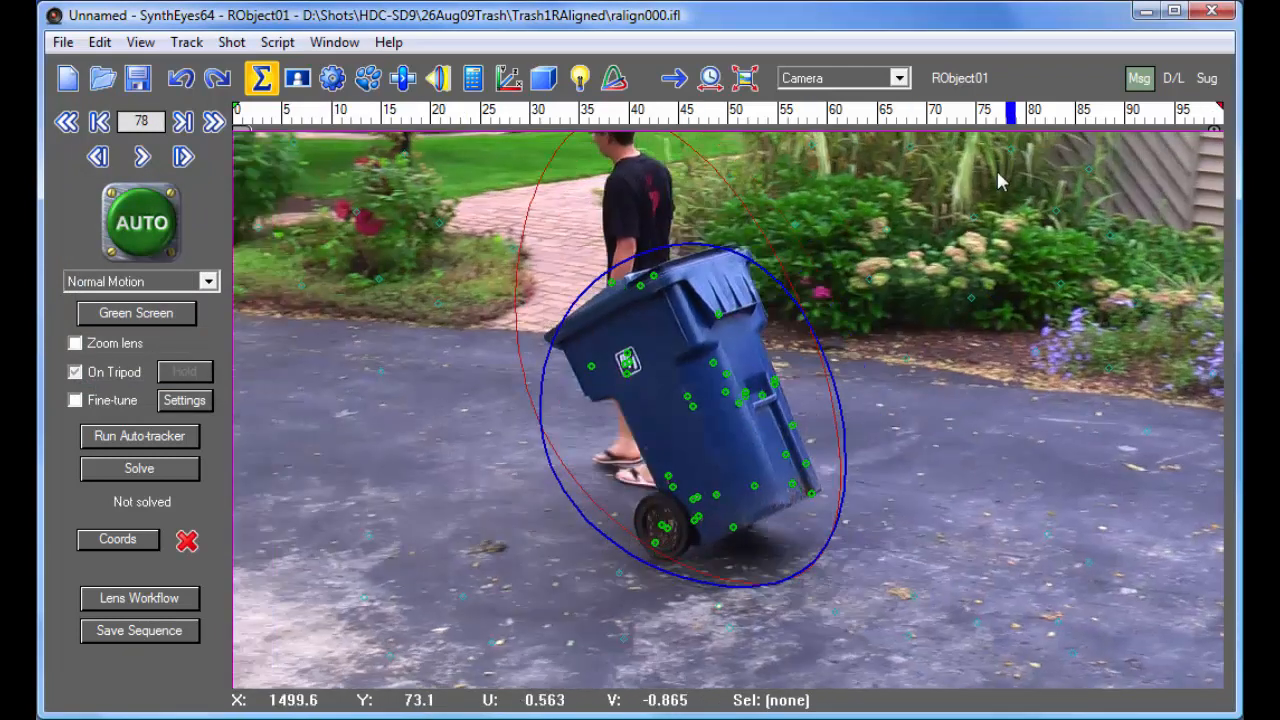
right_click(789, 213)
mouse_move(874, 305)
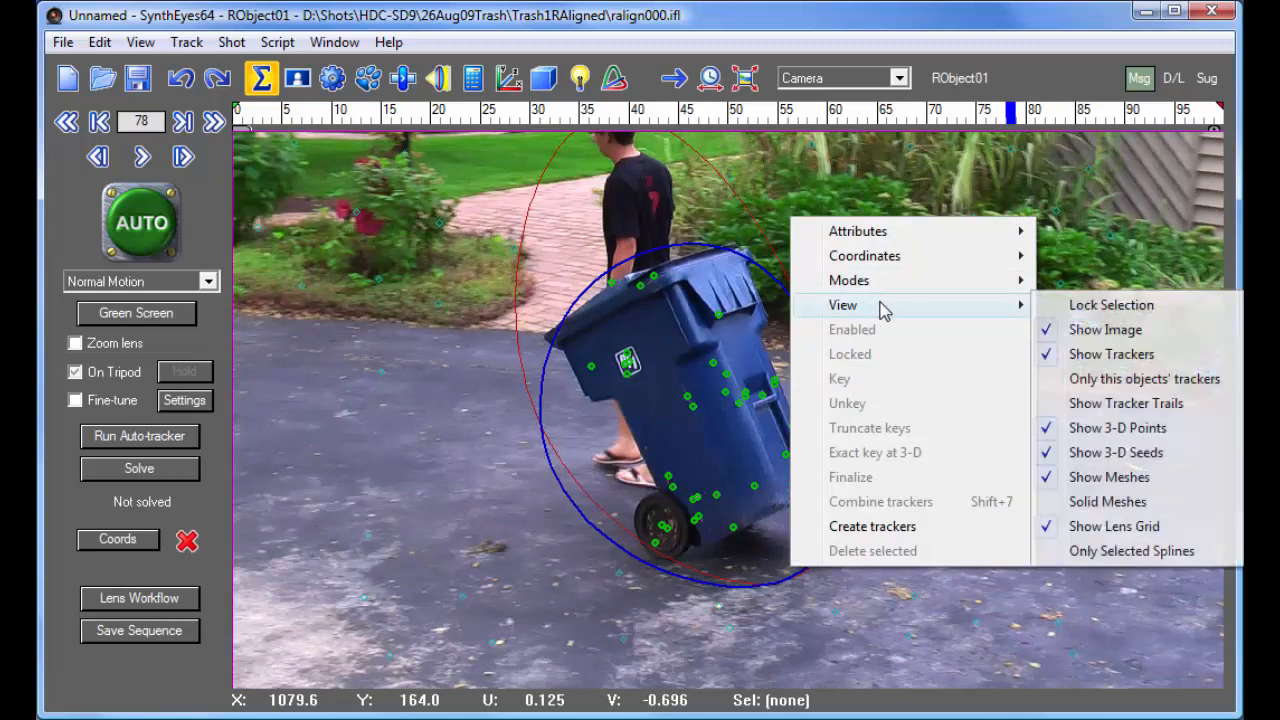
left_click(1109, 379)
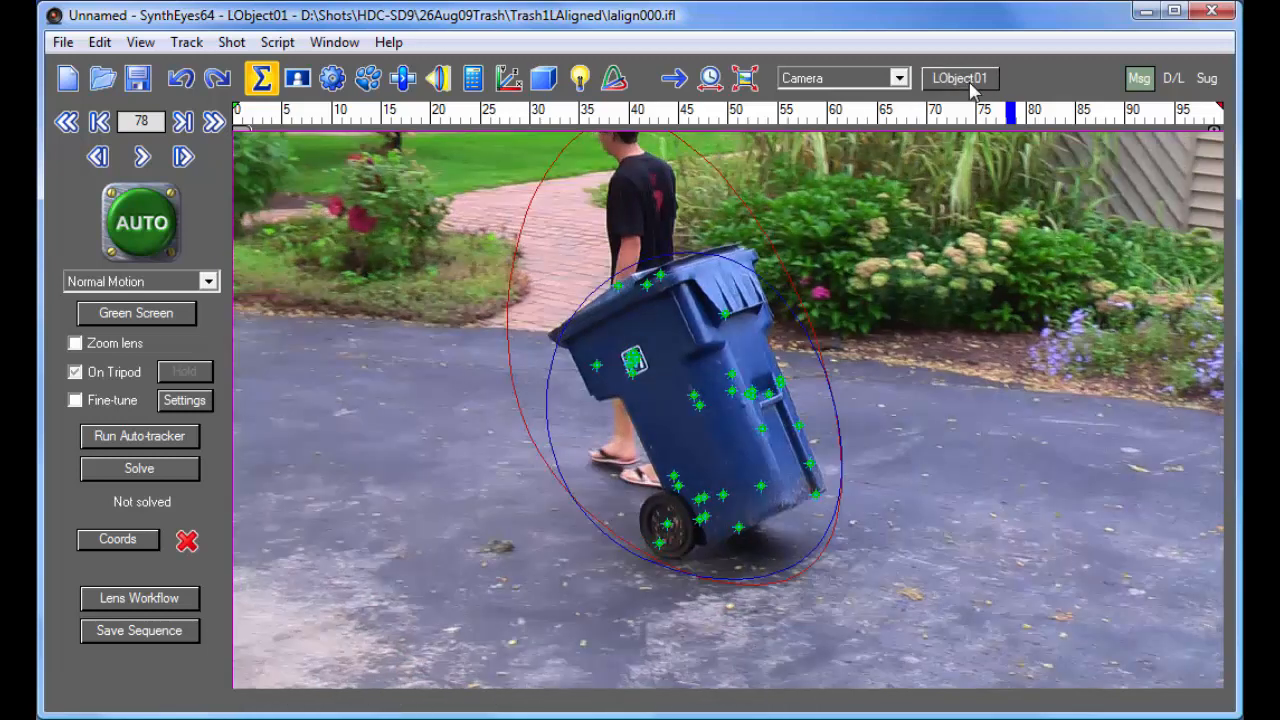
- Make LObject01 active and delete its trackers on the bin's wheel at frame 78
left_click(962, 79)
left_click(505, 113)
left_click_drag(451, 93, 1014, 120)
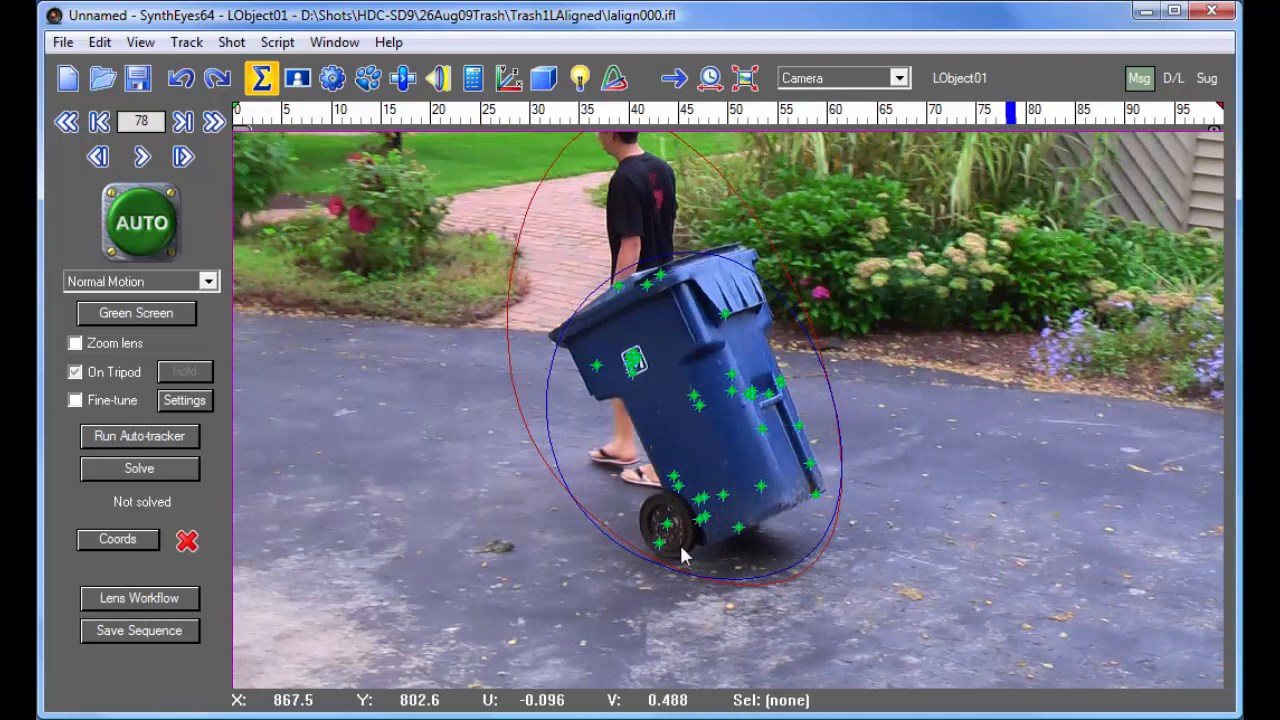
left_click_drag(654, 563, 678, 520)
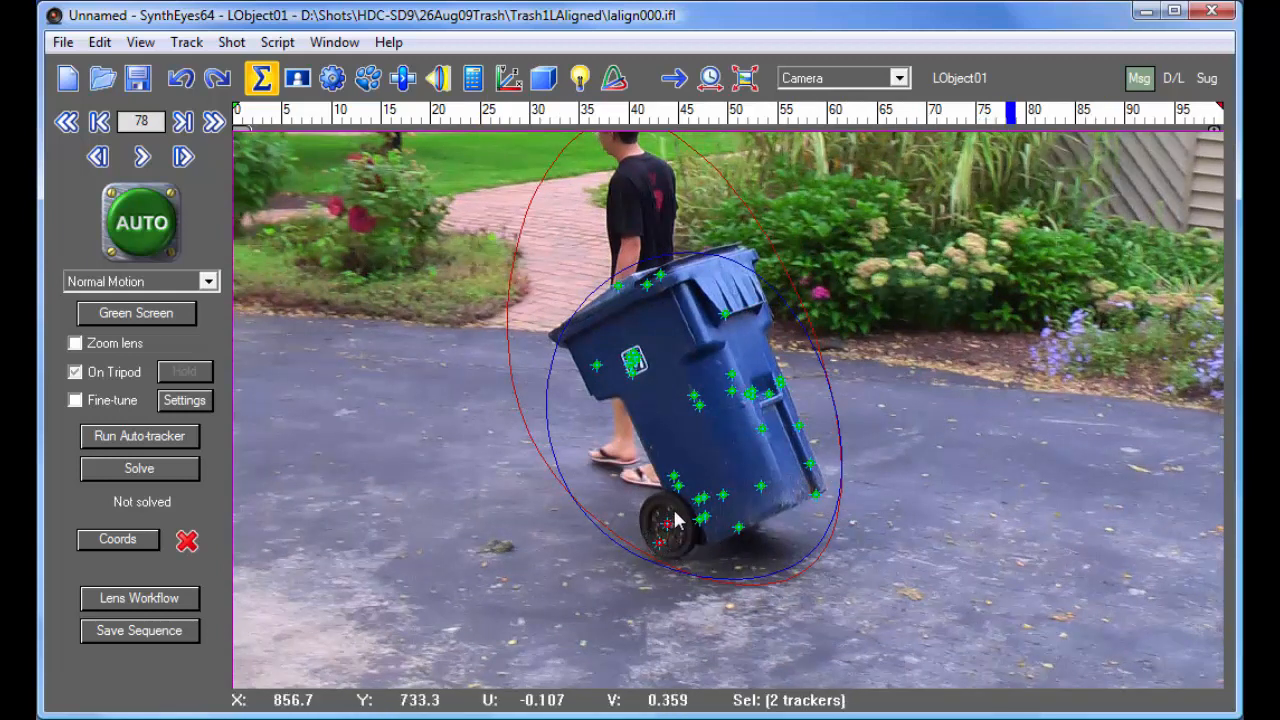
key("Delete")
- Delete the remaining LObject01 trackers on the bin's wheel at frames 0 and 31
left_click_drag(472, 119, 214, 96)
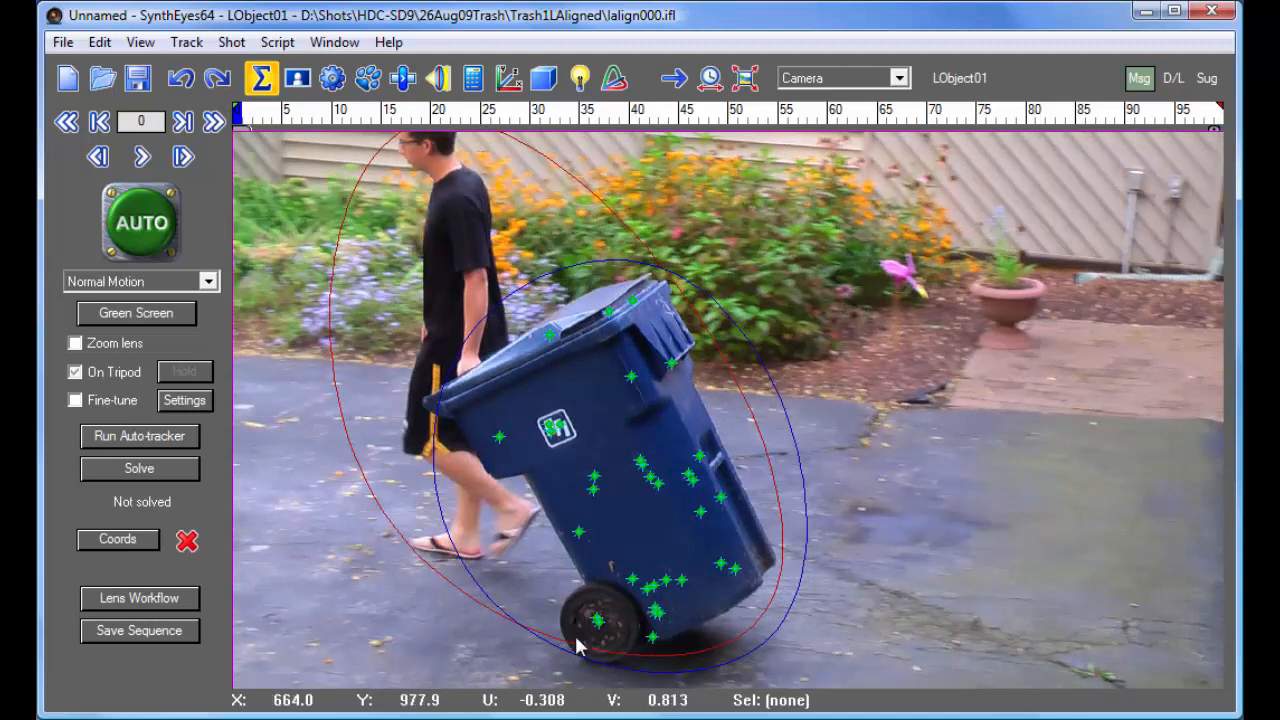
left_click_drag(619, 612, 578, 604)
key("Delete")
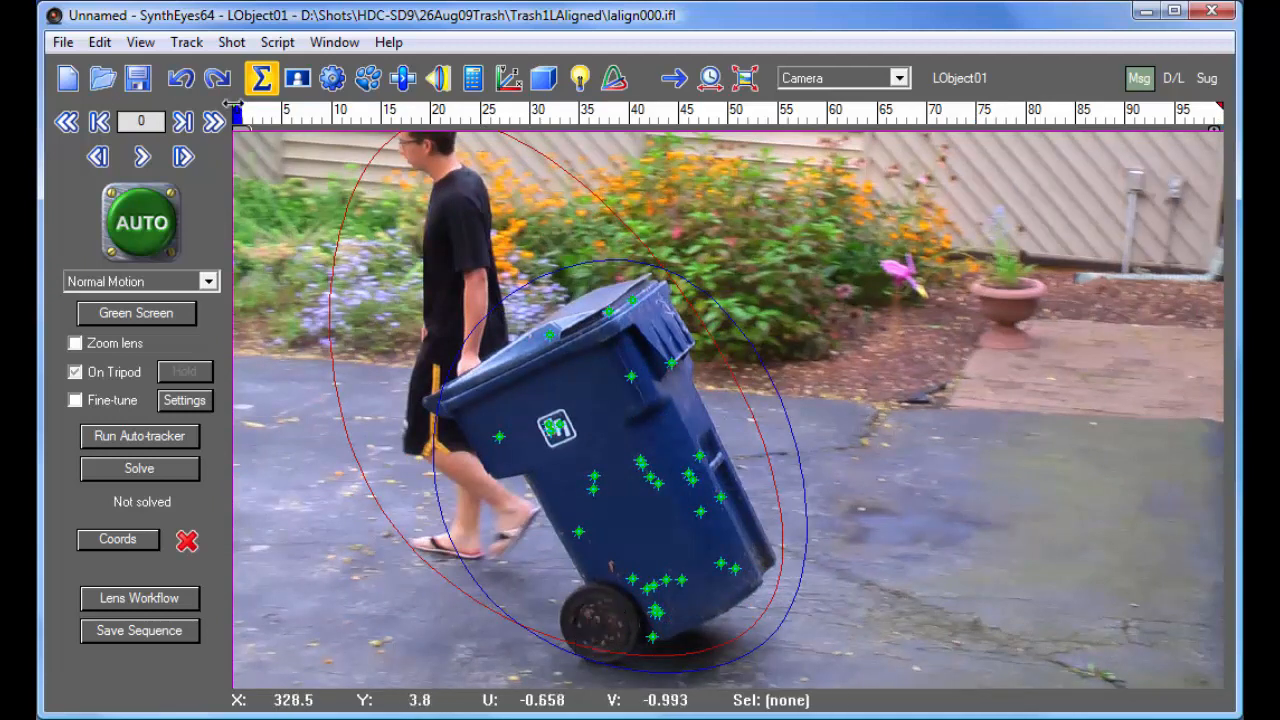
left_click_drag(249, 118, 543, 172)
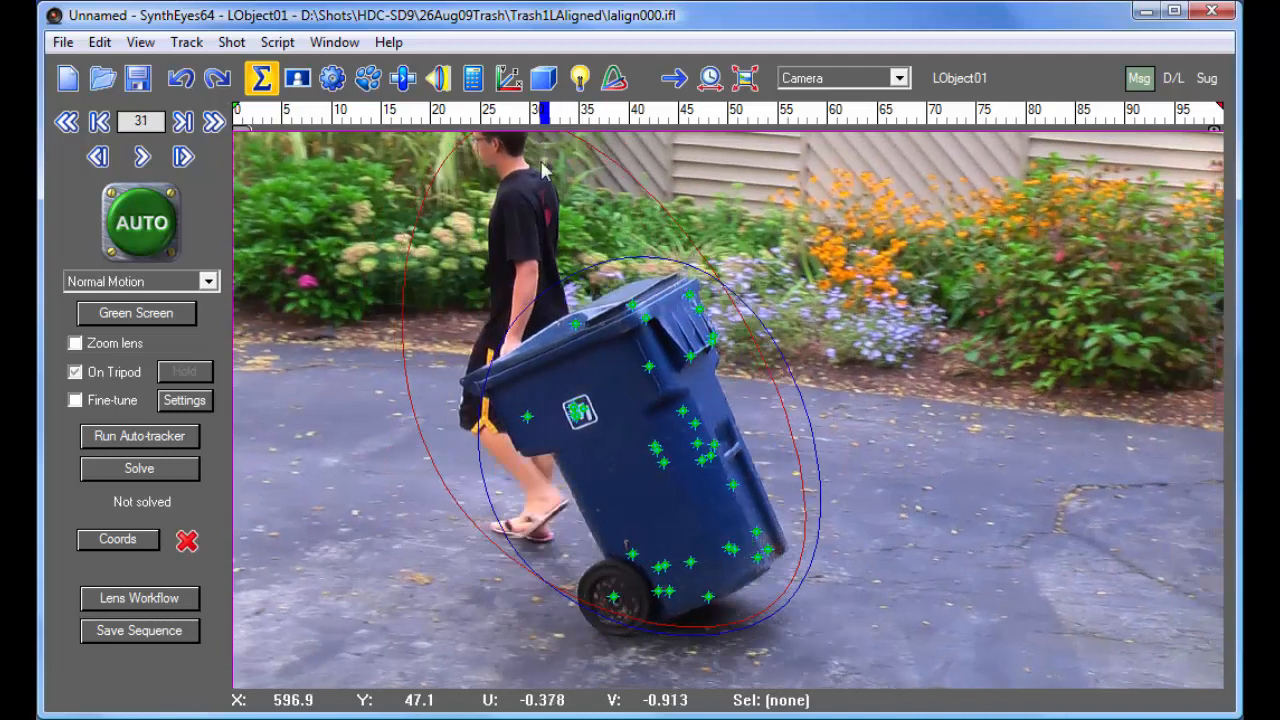
left_click(614, 597)
key("Delete")
- Examine the trackers throughout the shot for stray ones, comparing the left and right moving objects and the camera
left_click_drag(545, 118, 939, 175)
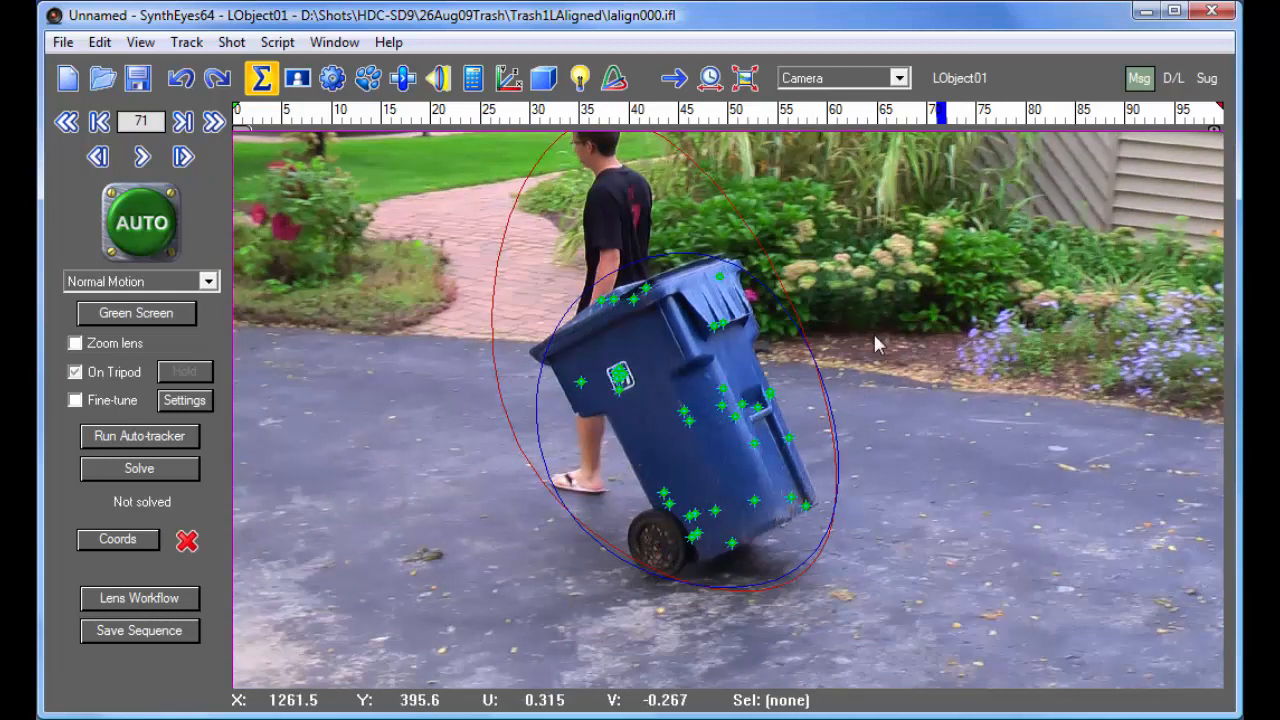
left_click(950, 114)
left_click_drag(950, 114, 1112, 116)
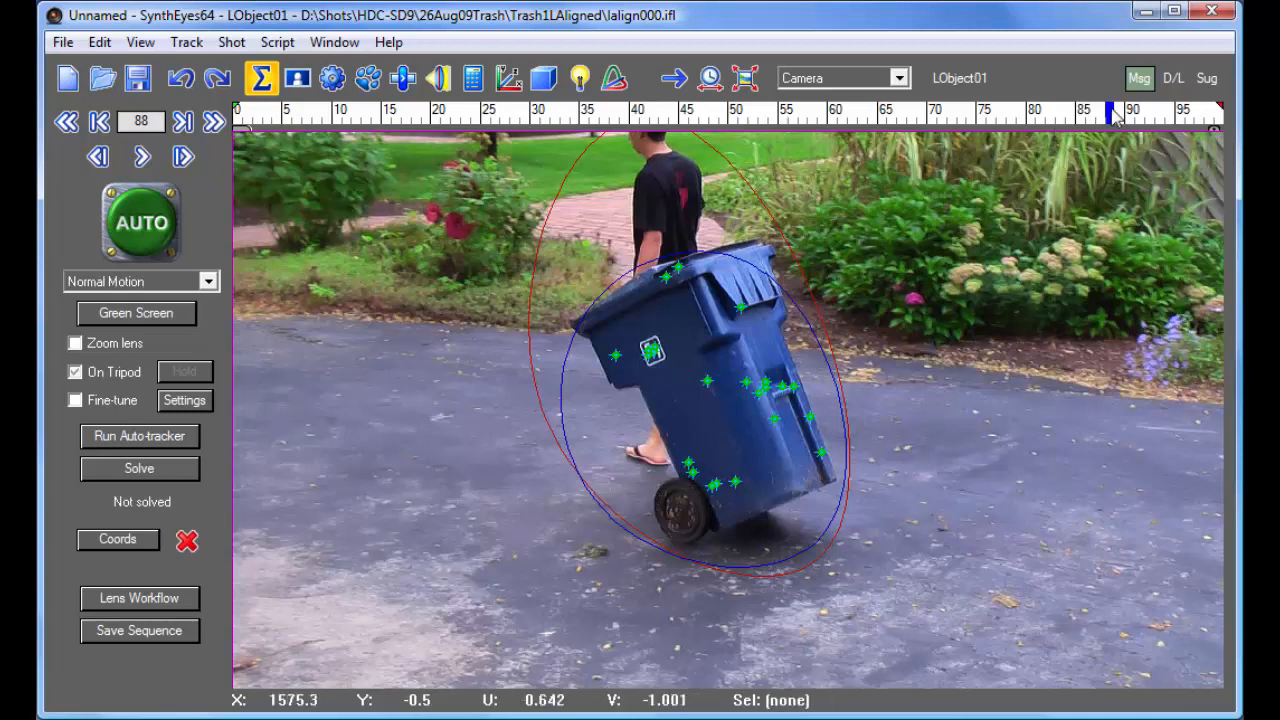
left_click_drag(1113, 117, 1220, 110)
left_click(960, 77)
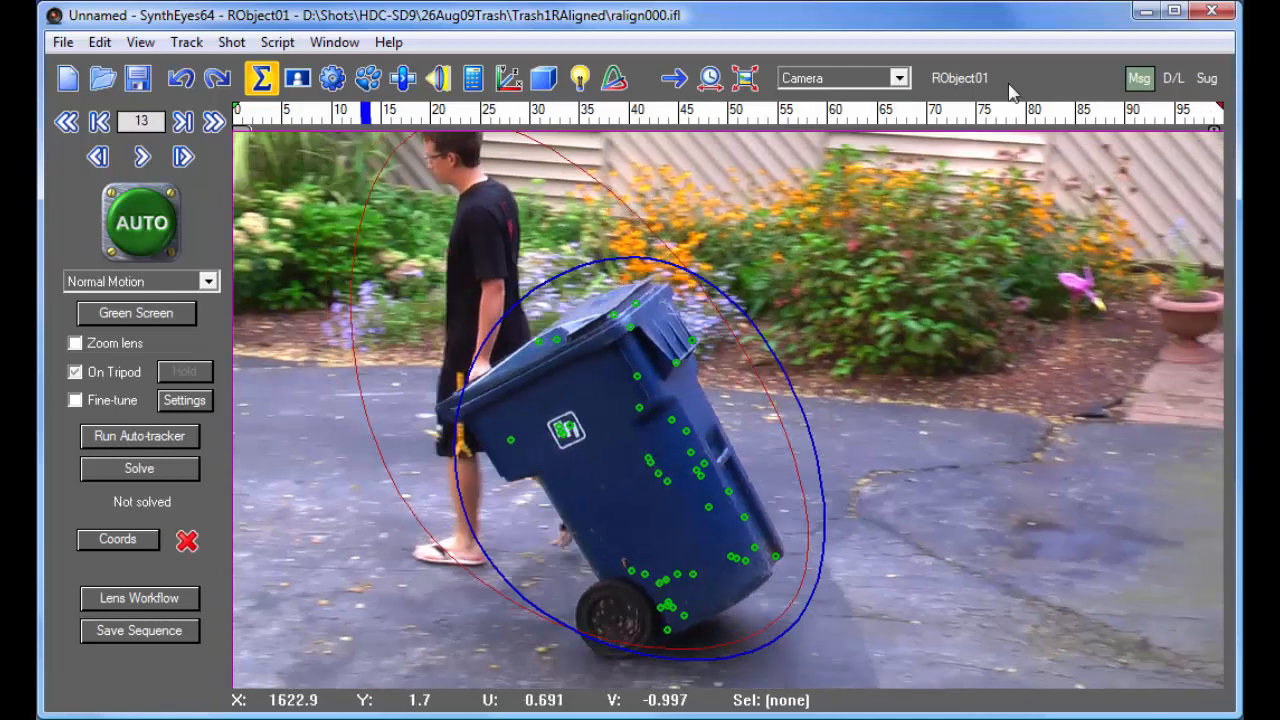
left_click(960, 78)
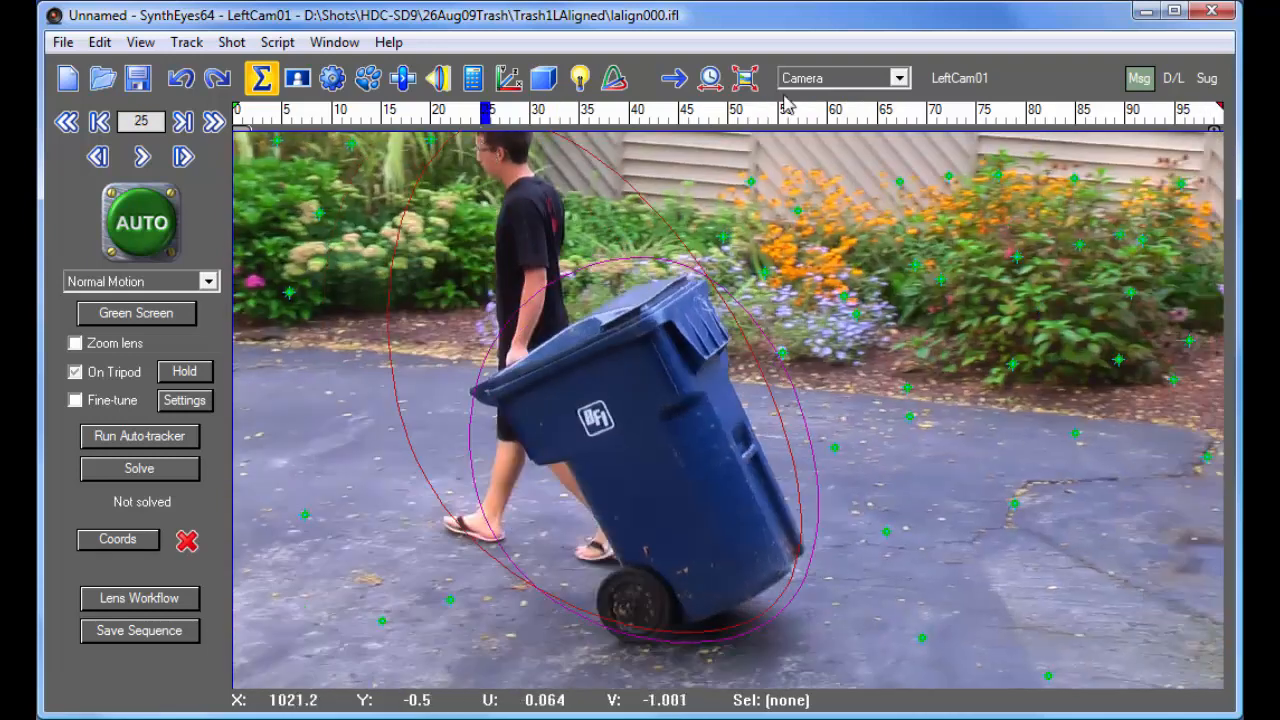
left_click(955, 88)
left_click(956, 89)
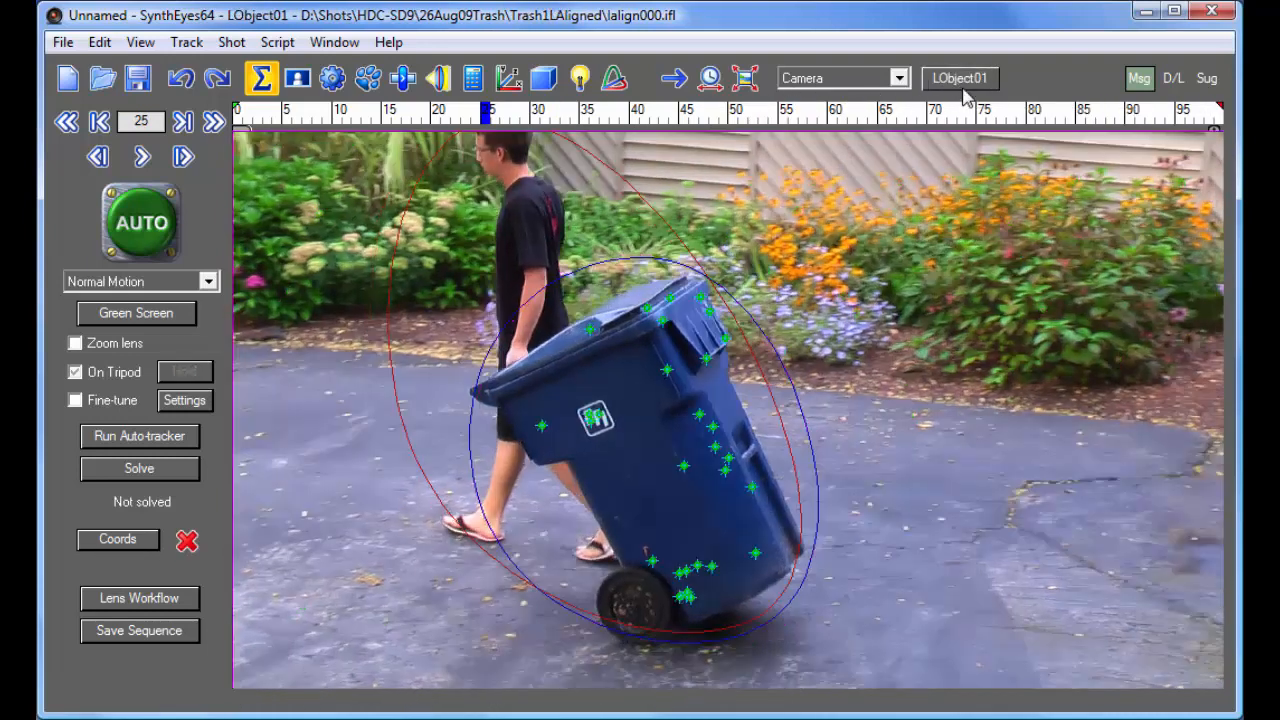
- Set the solving mode of both LObject01 and RObject01 to Disabled
left_click(473, 78)
left_click(132, 260)
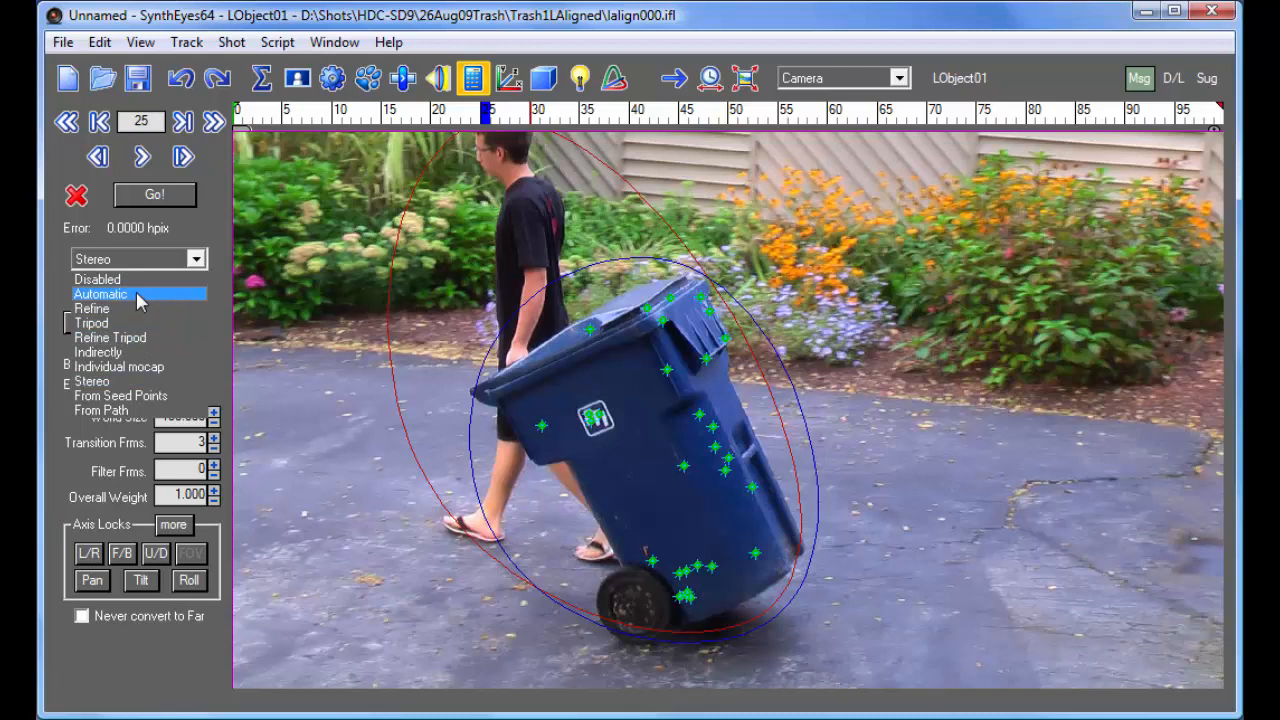
left_click(134, 280)
left_click(960, 78)
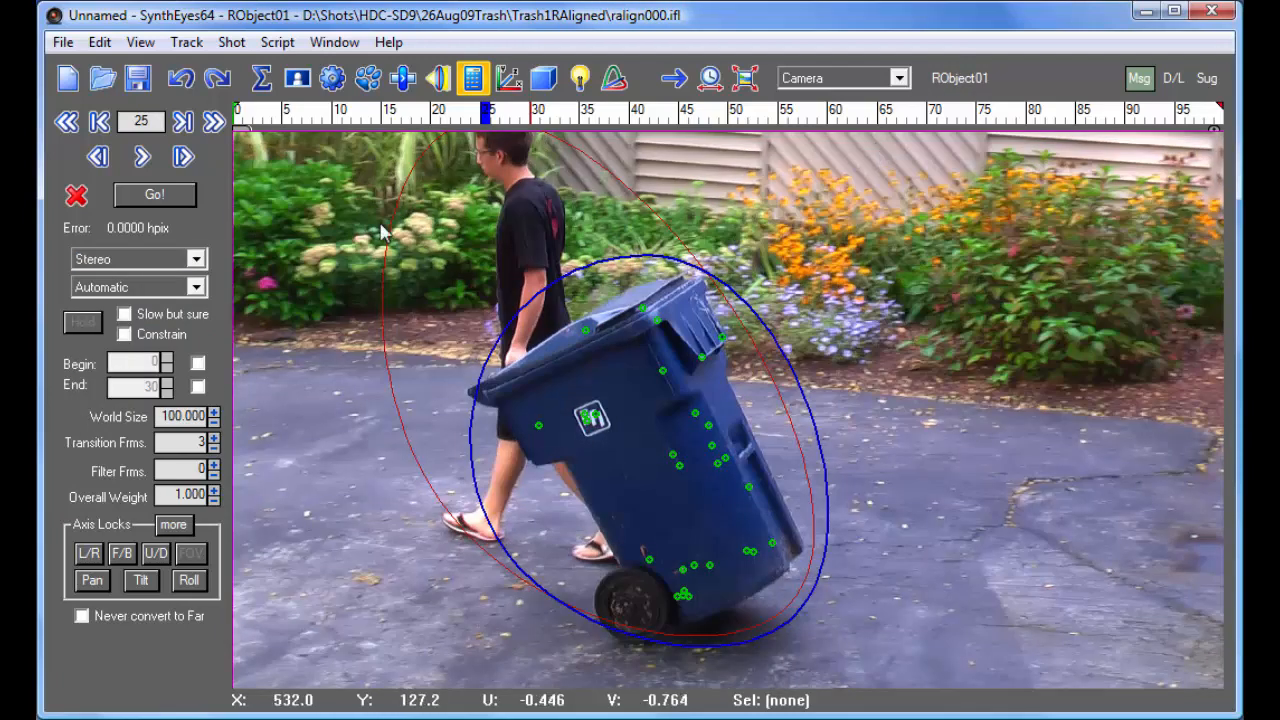
left_click(172, 260)
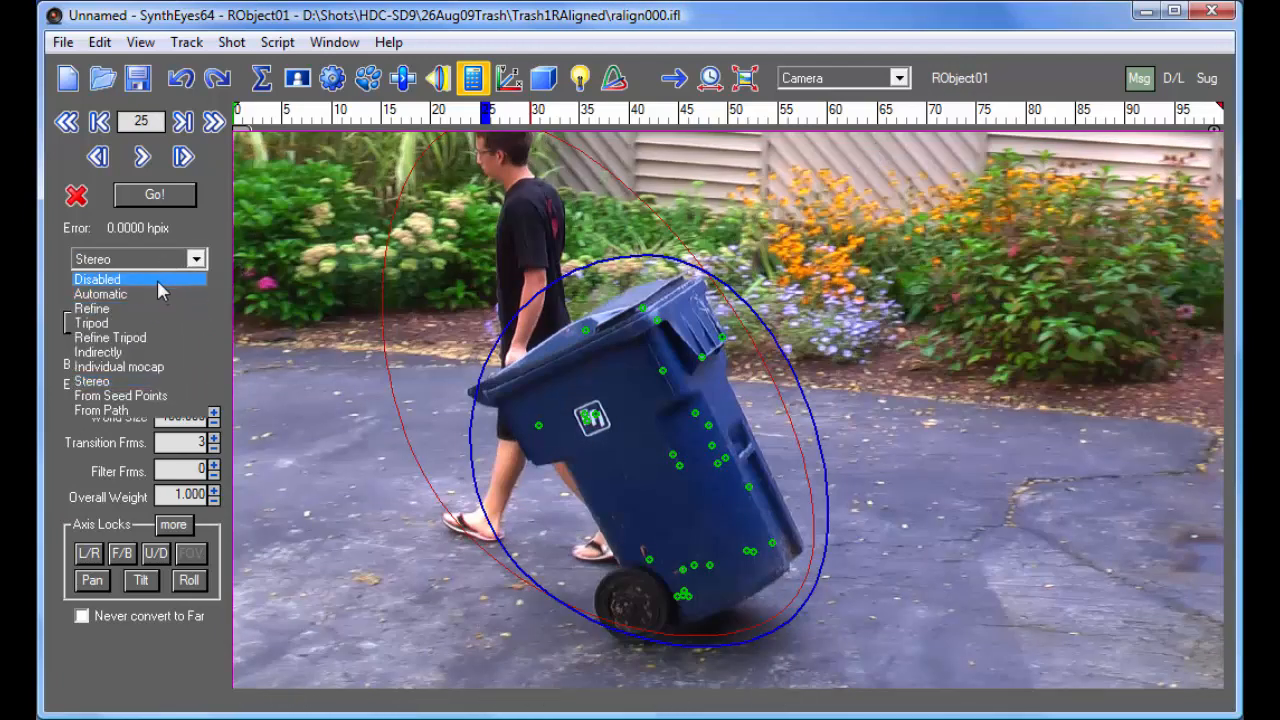
left_click(157, 279)
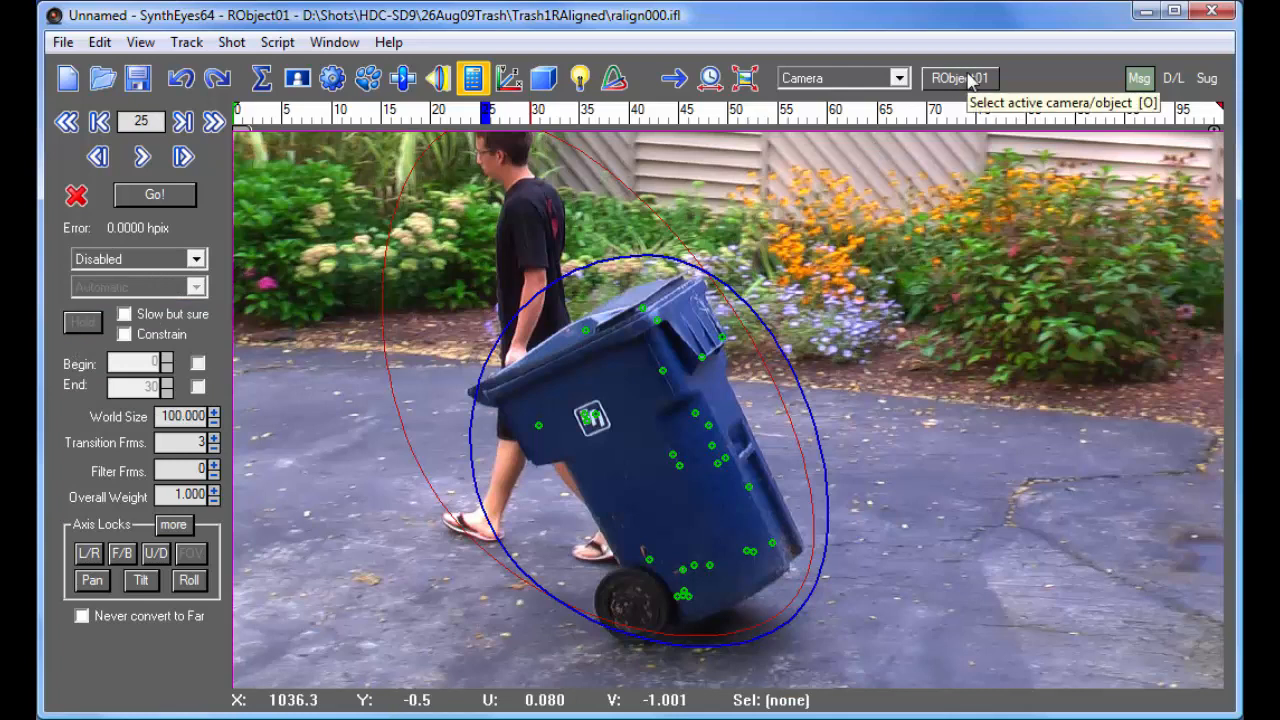
- With LeftCam01 active, set the stereo geometry's Distance channel to Known with a lock-to value of 1, and solve the cameras
left_click(962, 78)
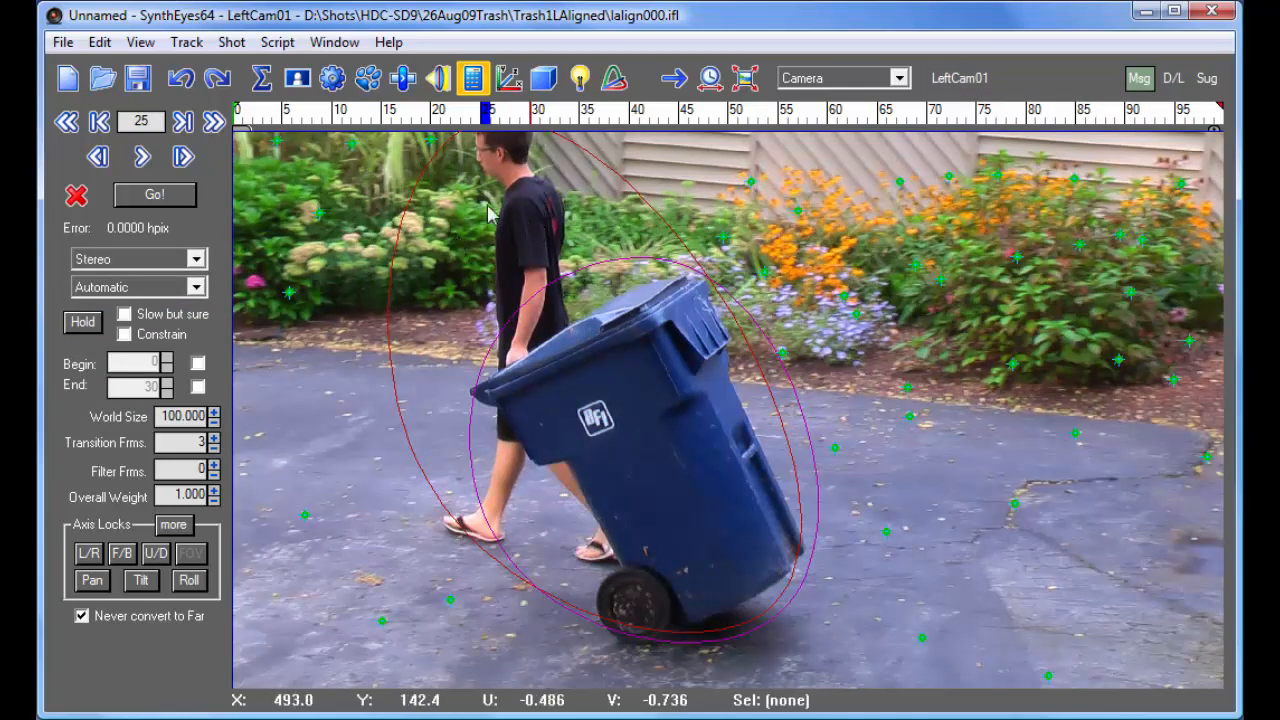
left_click(231, 42)
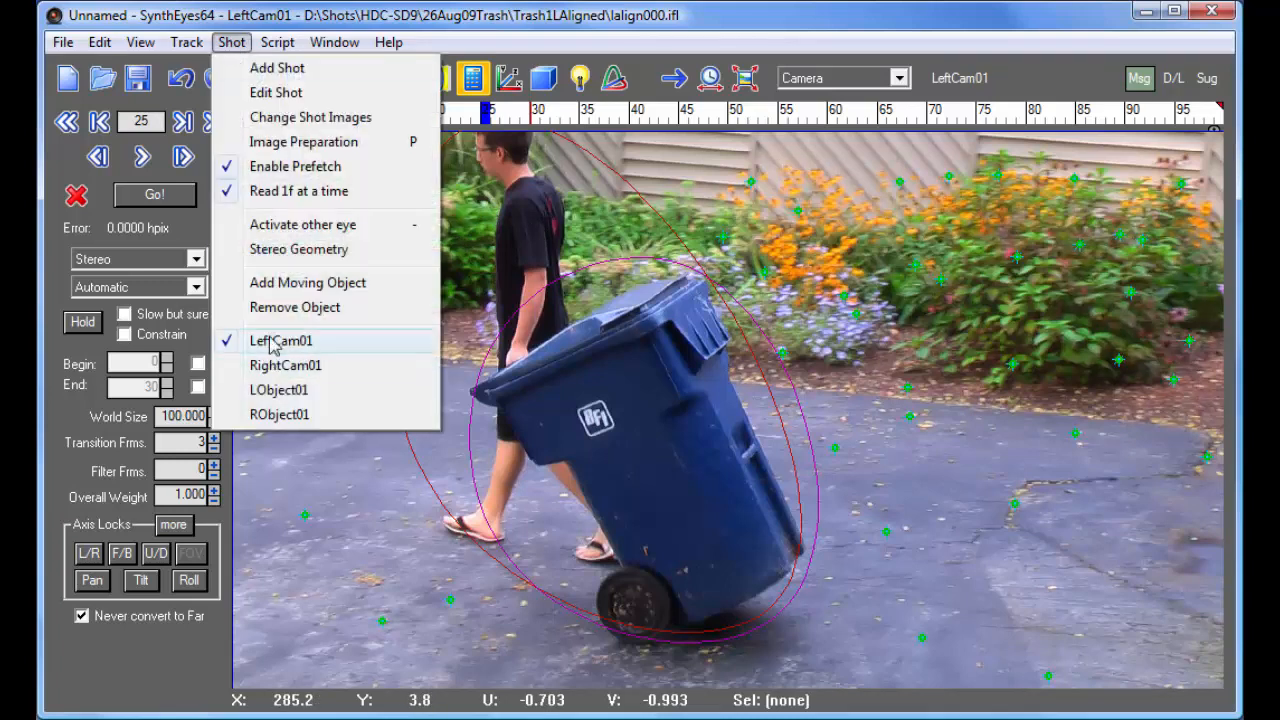
left_click(299, 249)
left_click(397, 423)
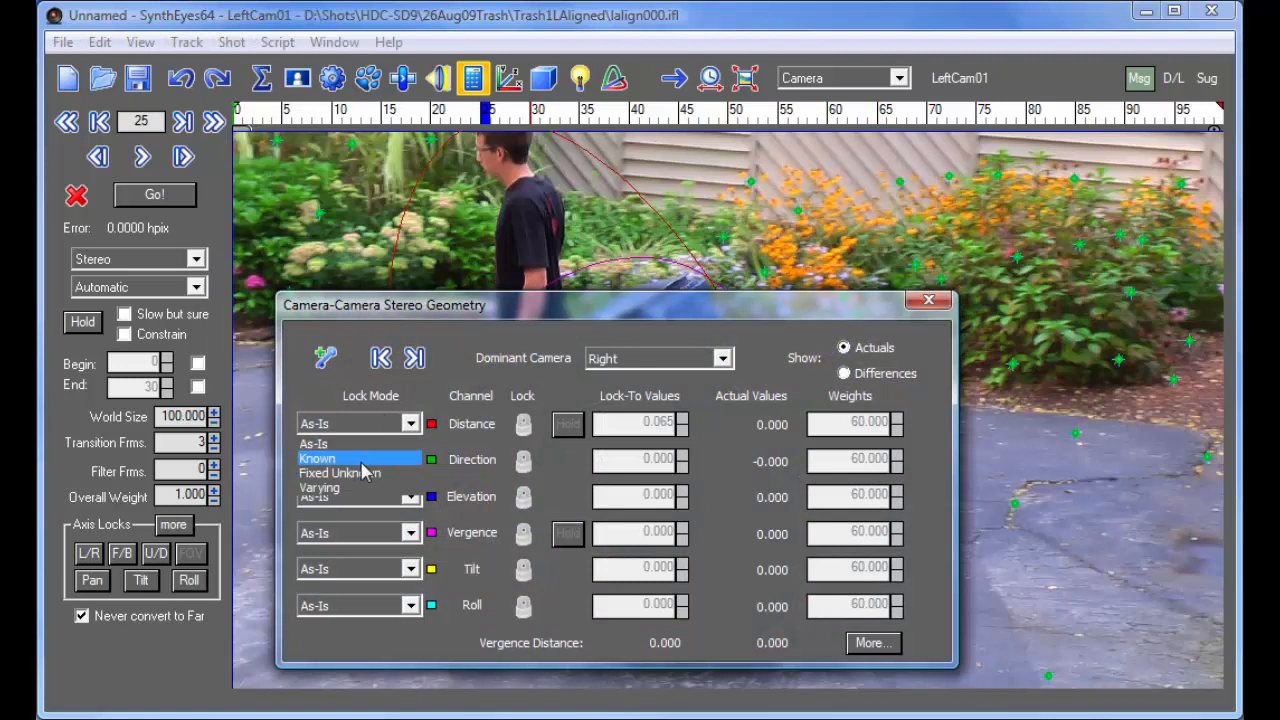
left_click(330, 458)
double_click(662, 423)
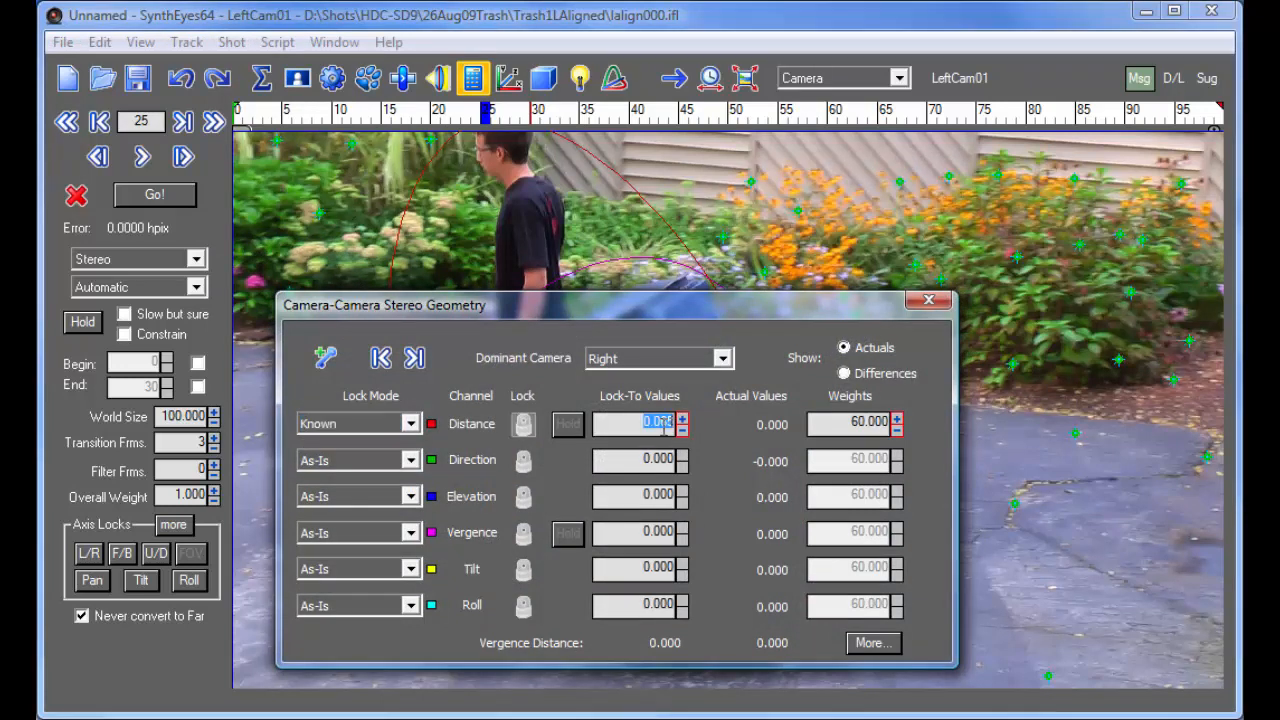
type("1")
key("Return")
left_click(928, 300)
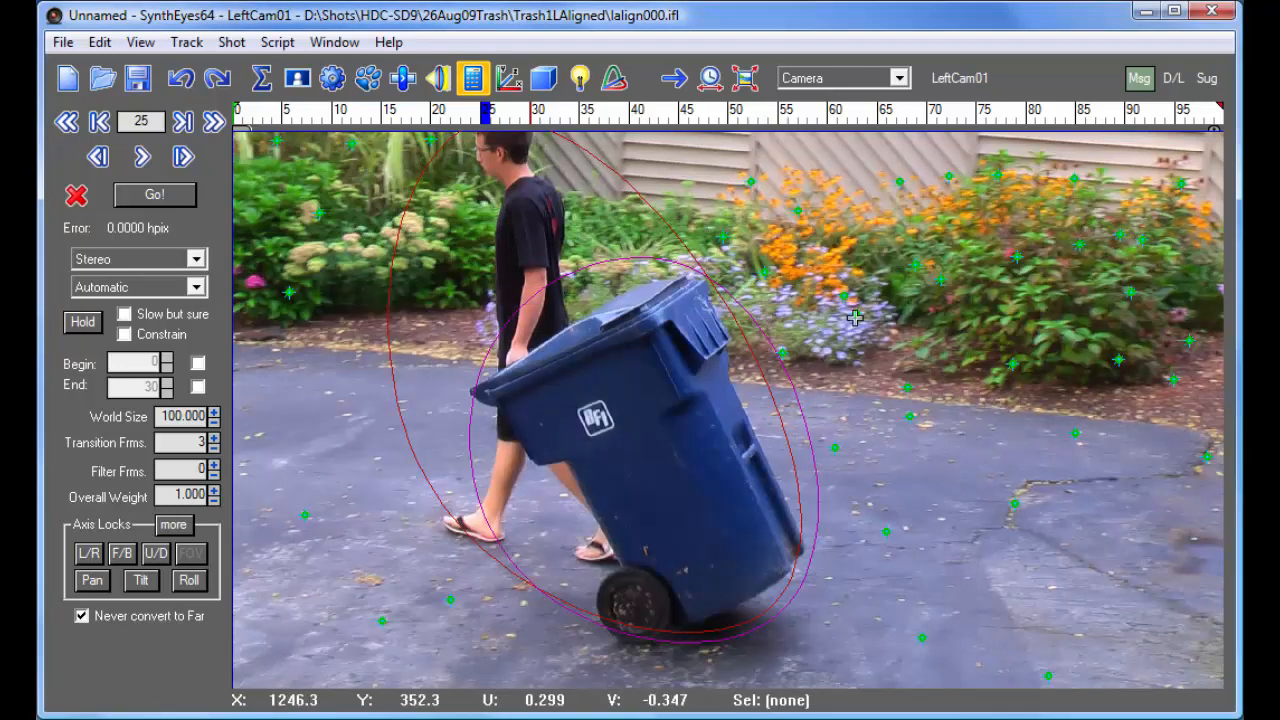
left_click(160, 198)
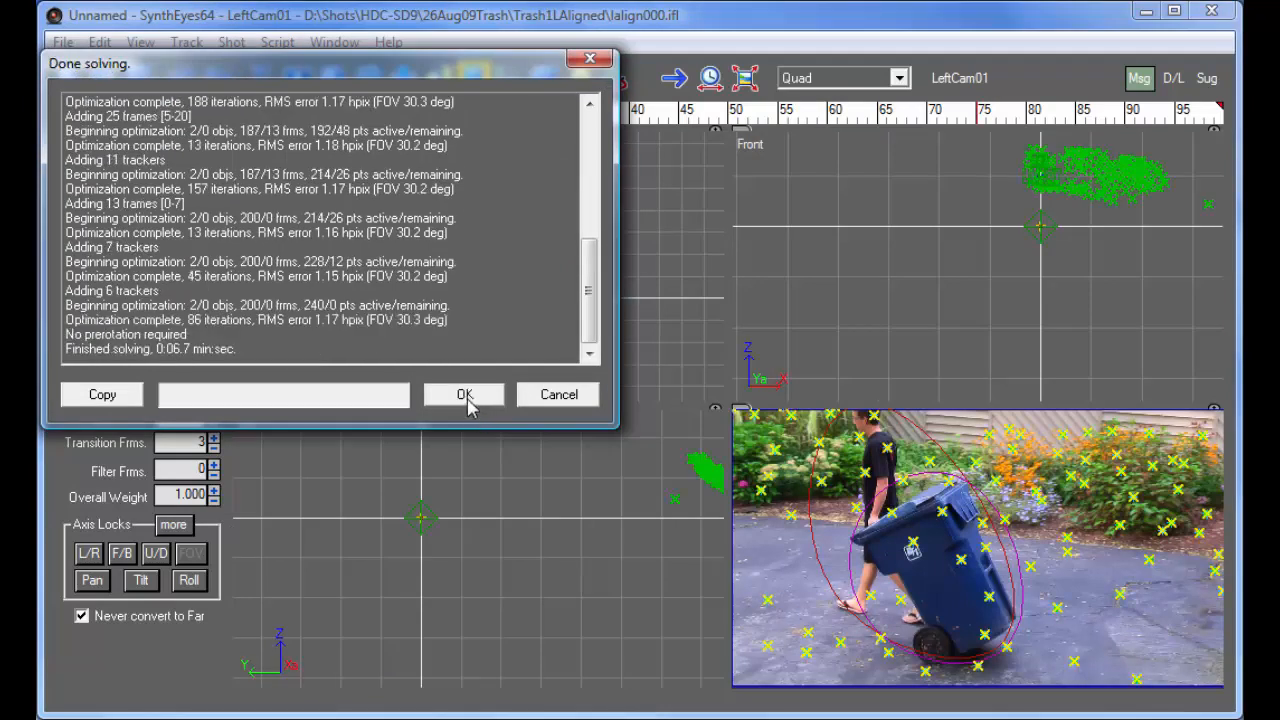
- Delete the stray trackers lying away from the main point cloud in the Top view, including Tracker79L
left_click(460, 397)
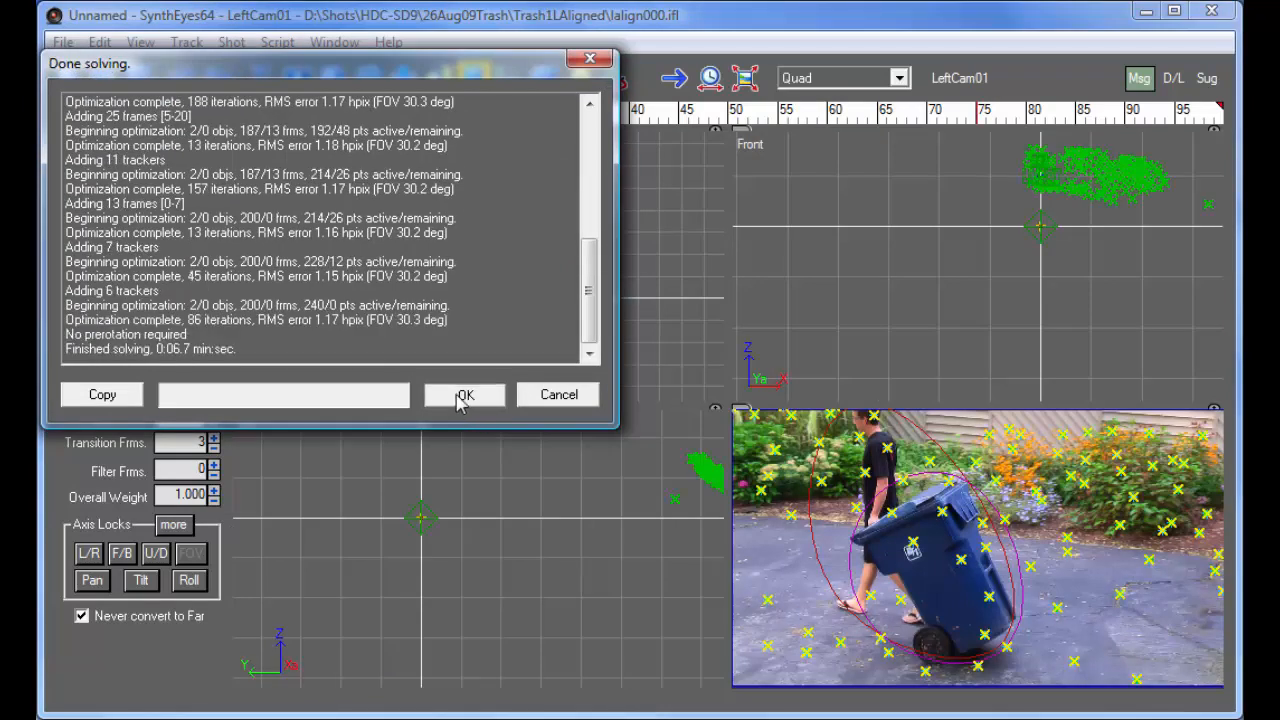
scroll(419, 228, "down", 1)
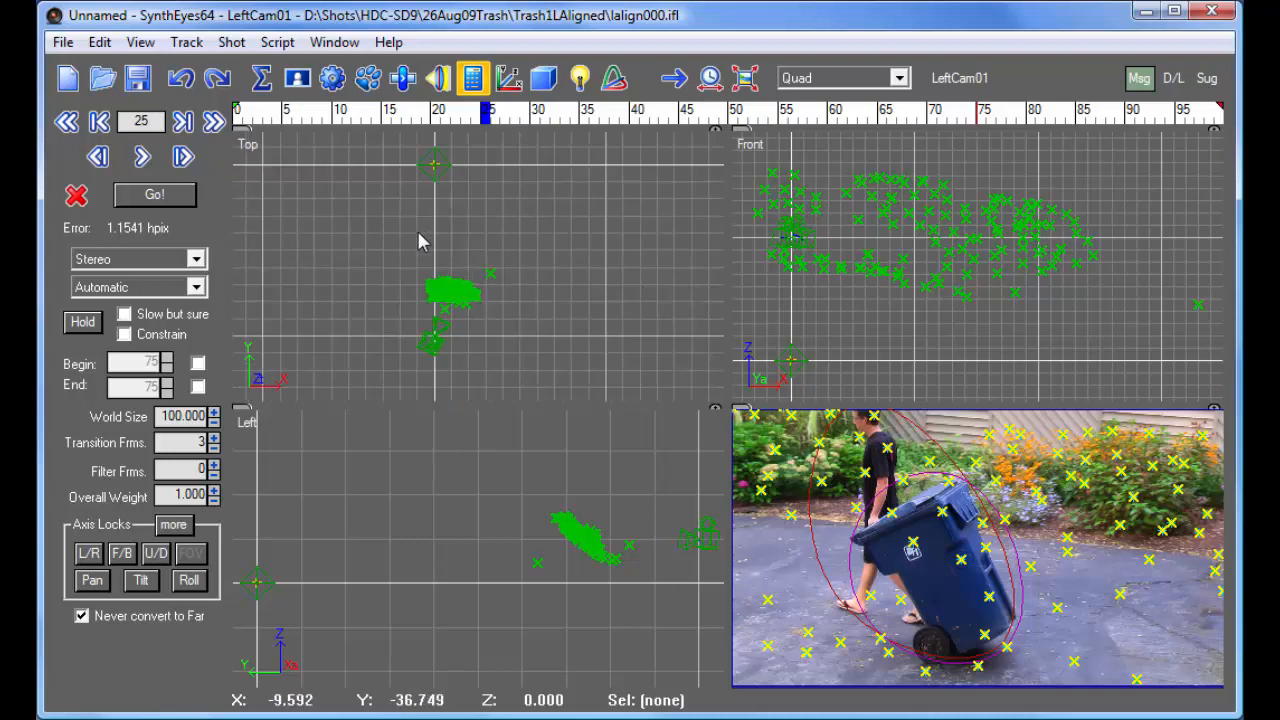
scroll(420, 268, "down", 1)
scroll(420, 268, "up", 2)
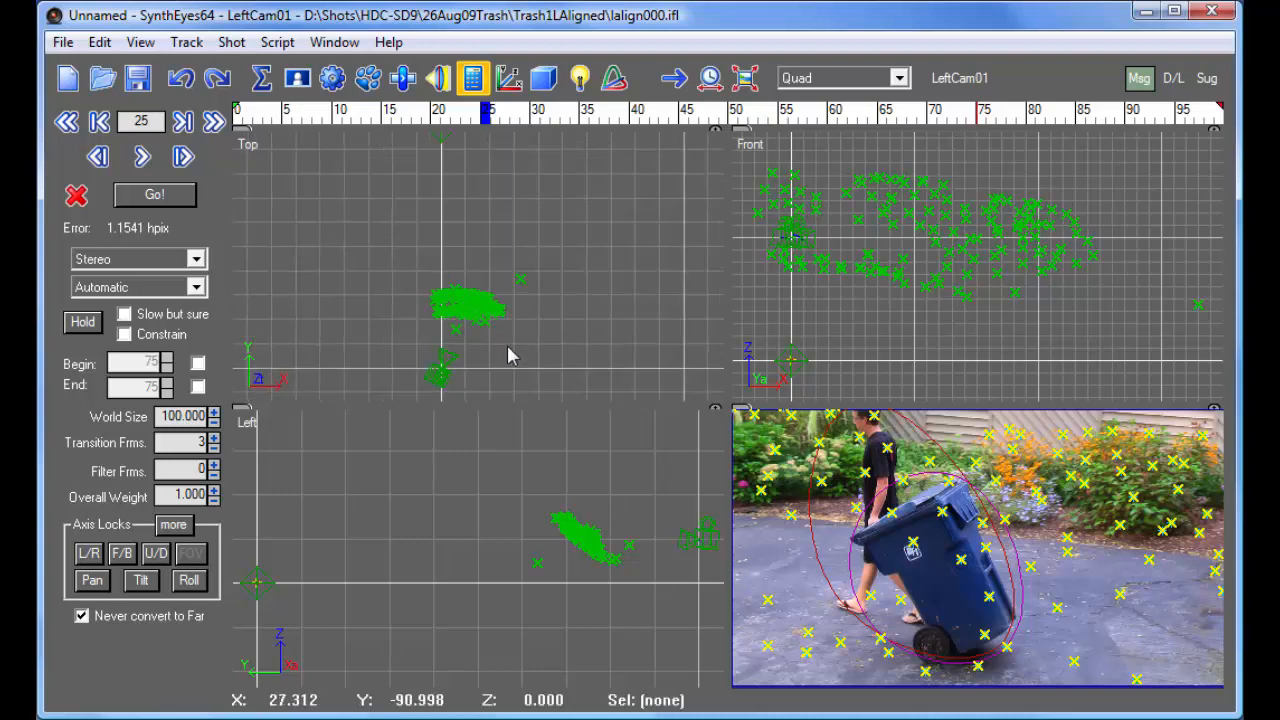
scroll(512, 356, "up", 1)
left_click(544, 206)
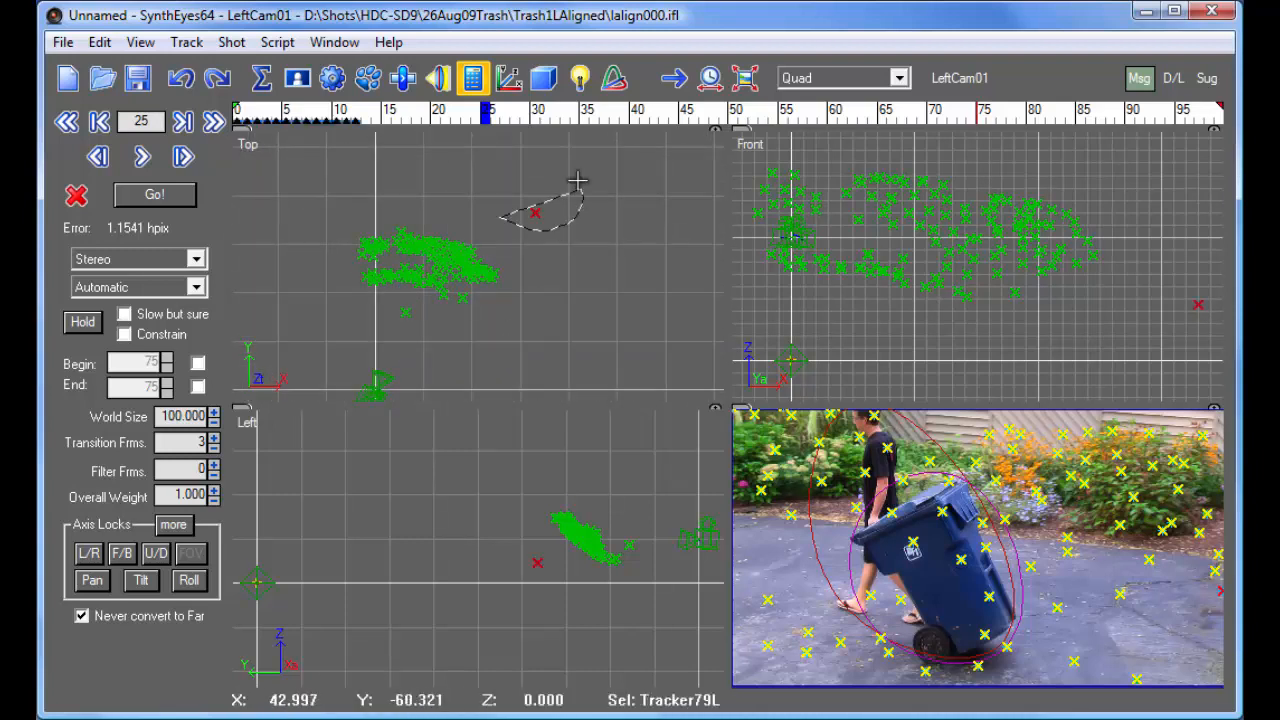
left_click(474, 283)
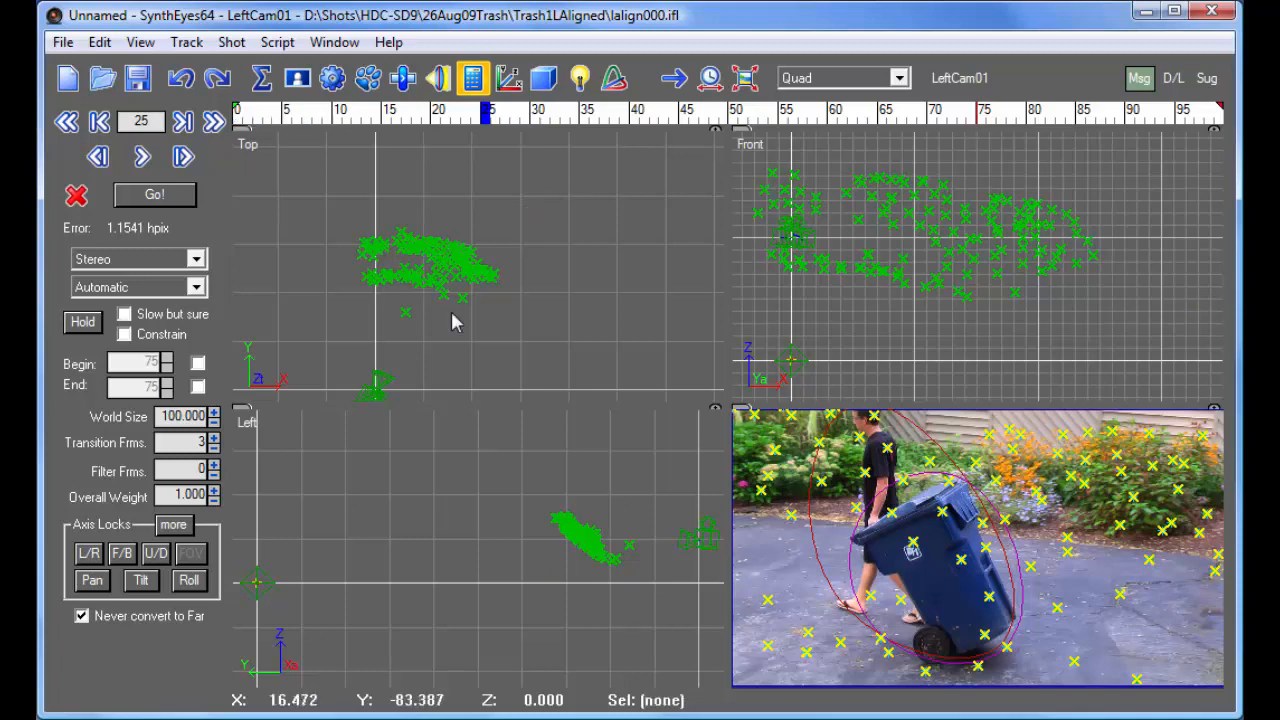
left_click(405, 313)
left_click(535, 293)
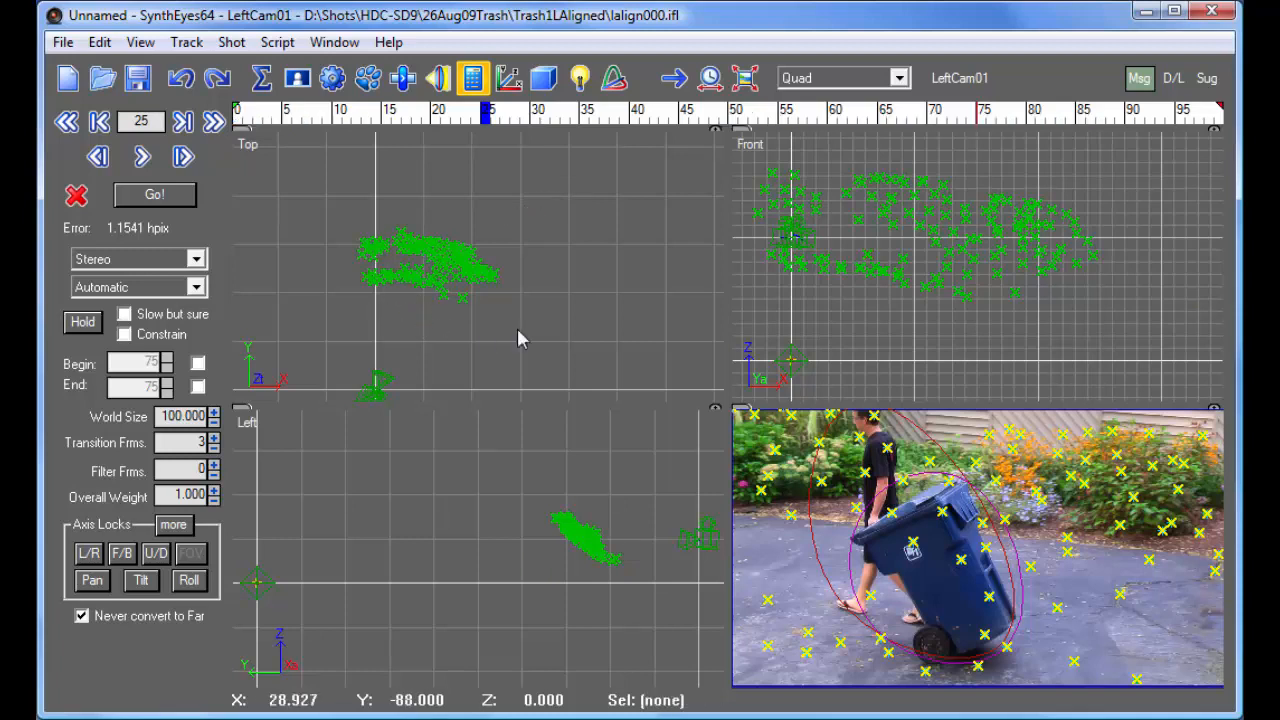
- Set the camera's solving mode to Refine and re-solve the cameras
left_click(138, 262)
left_click(140, 310)
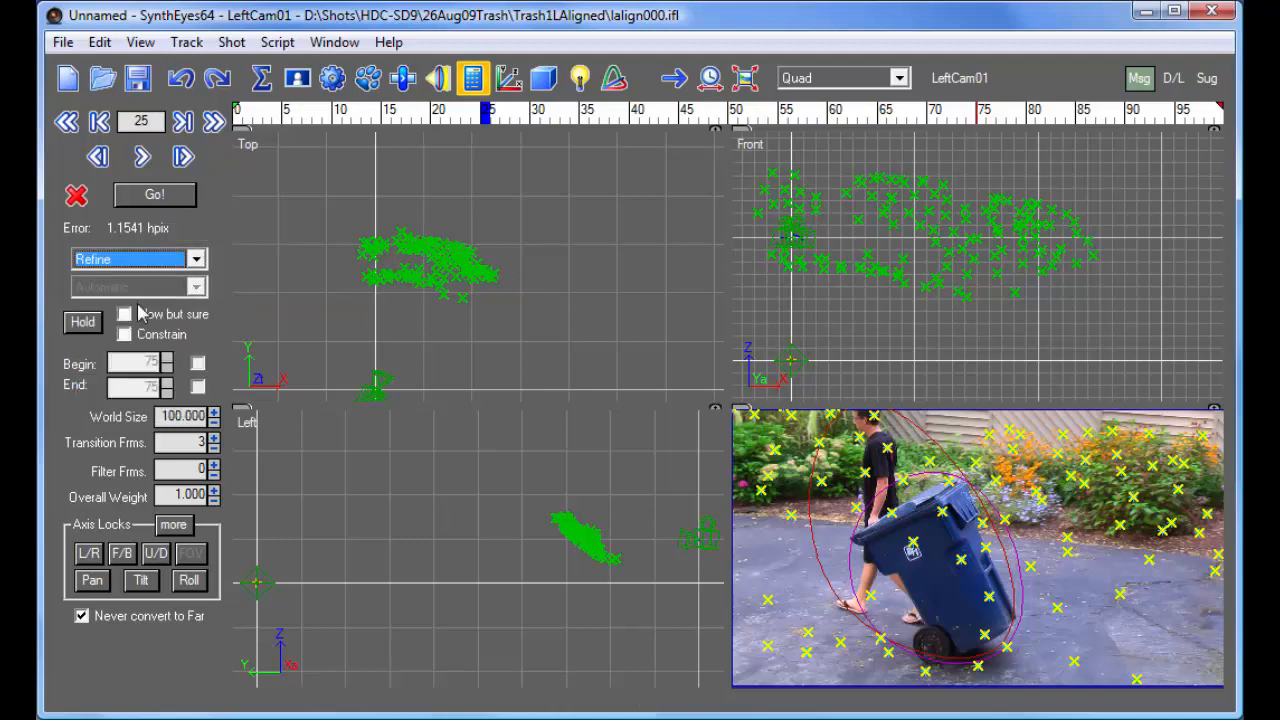
left_click(157, 196)
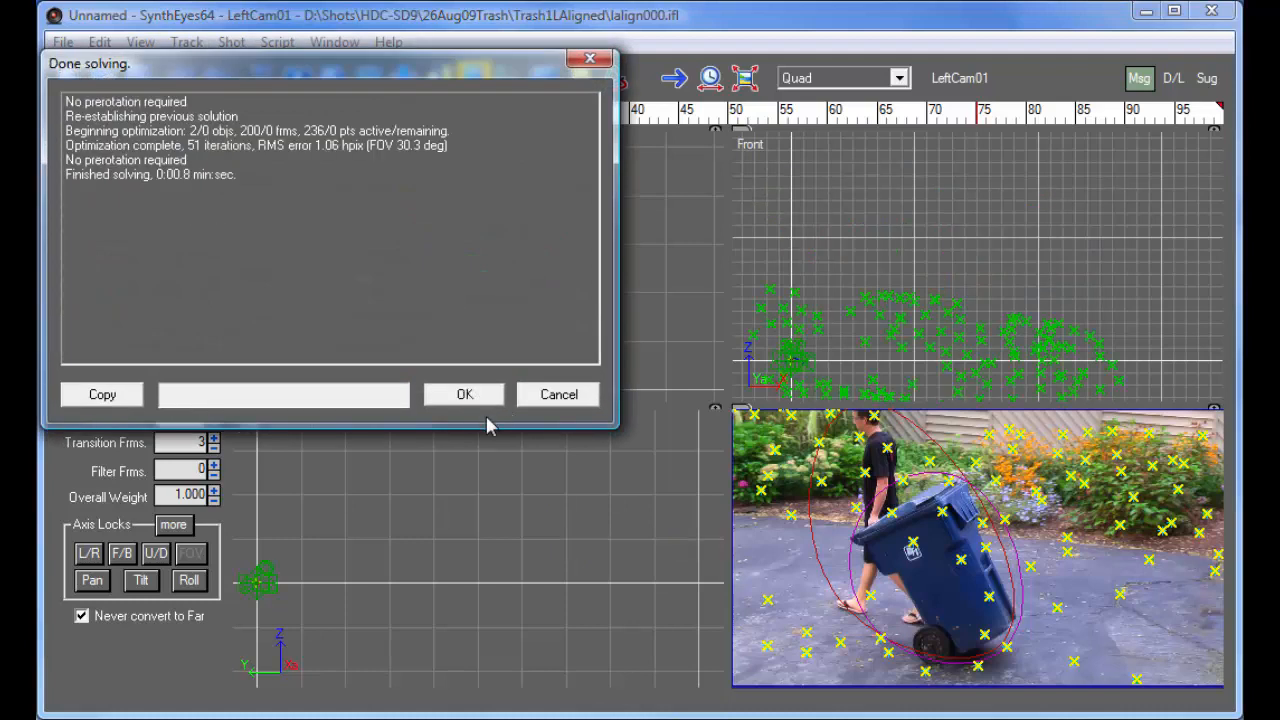
left_click(462, 395)
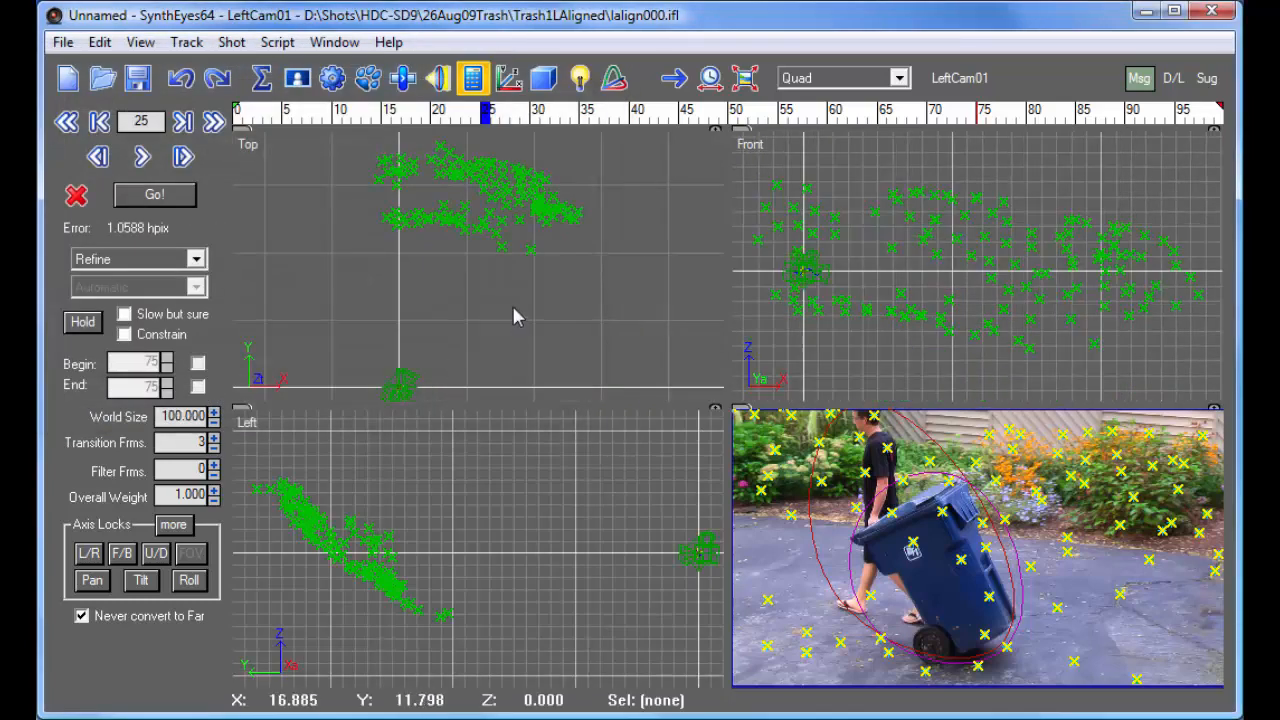
- Delete the outlying background tracker Tracker96L after checking it at frame 51, and refine the camera solve again
scroll(486, 305, "down", 4)
scroll(486, 305, "up", 4)
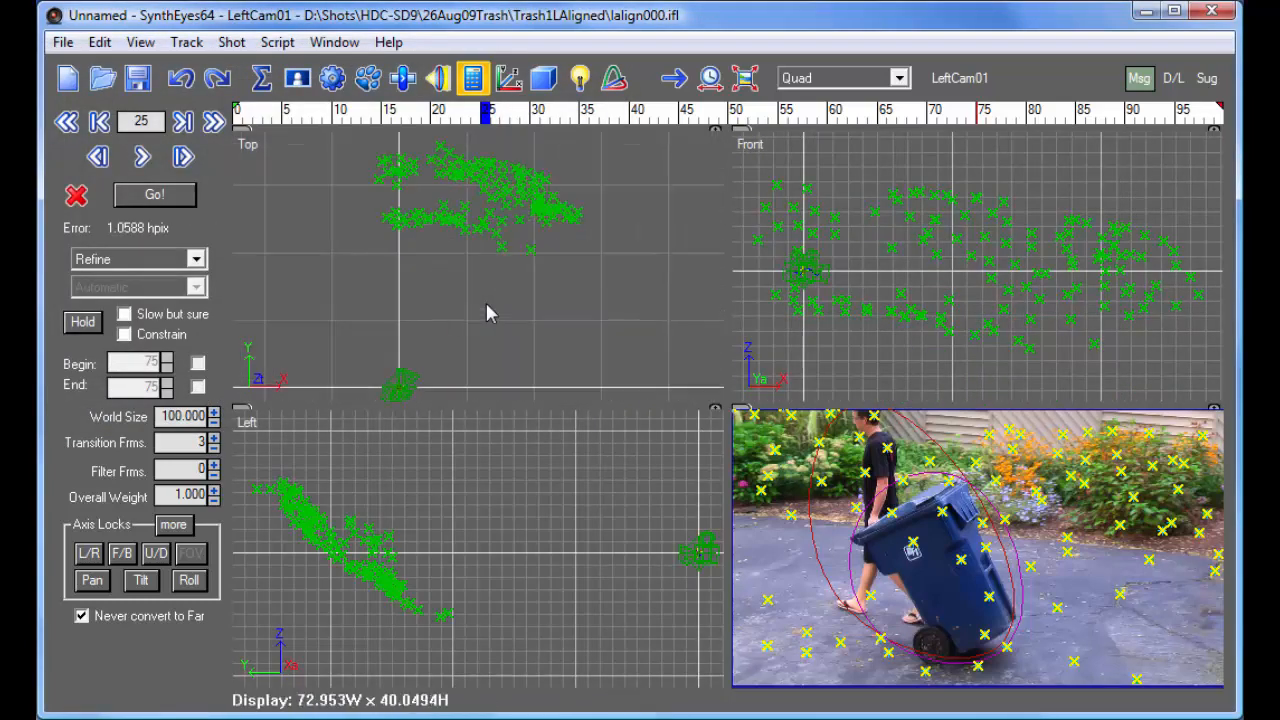
left_click(254, 490)
left_click_drag(622, 111, 743, 111)
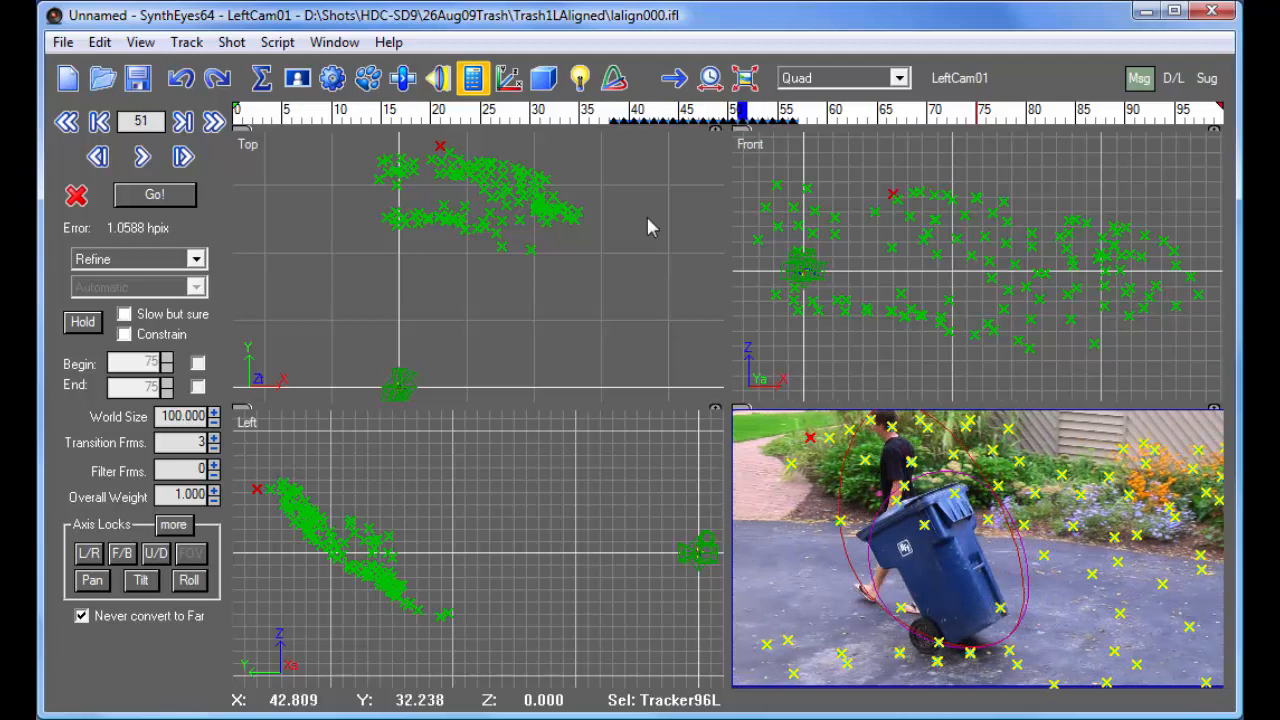
left_click(367, 462)
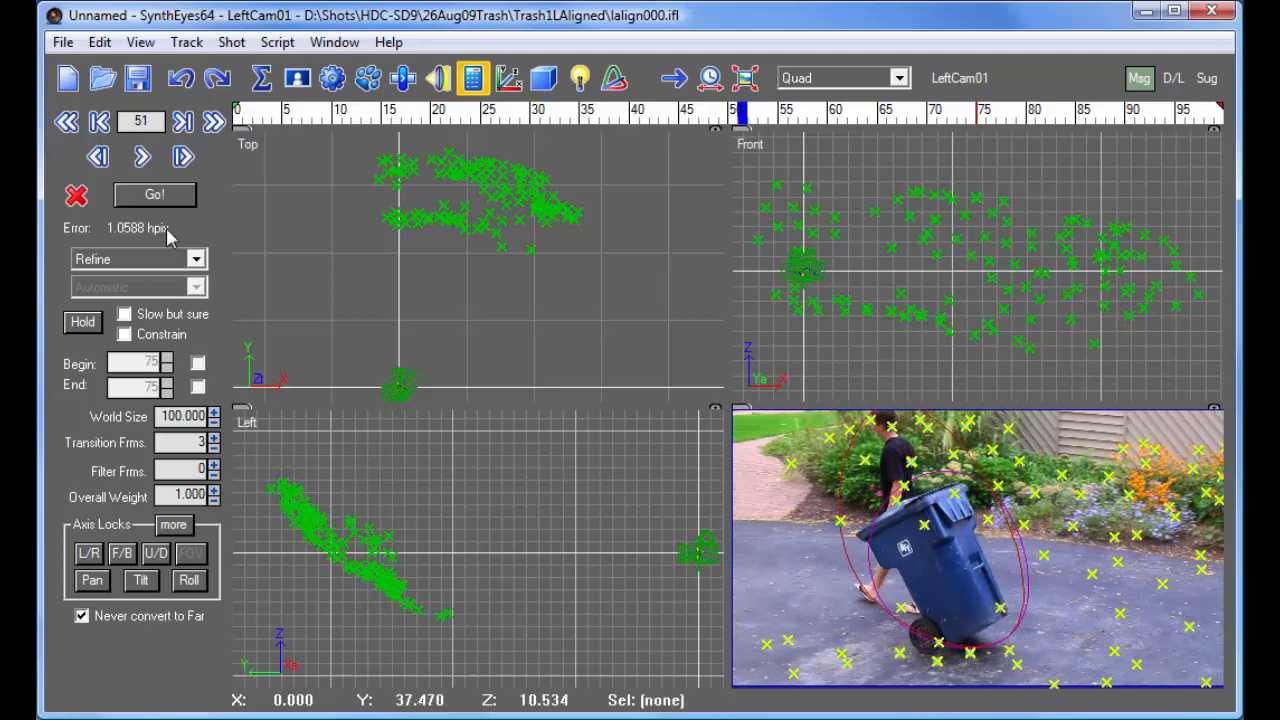
left_click(160, 198)
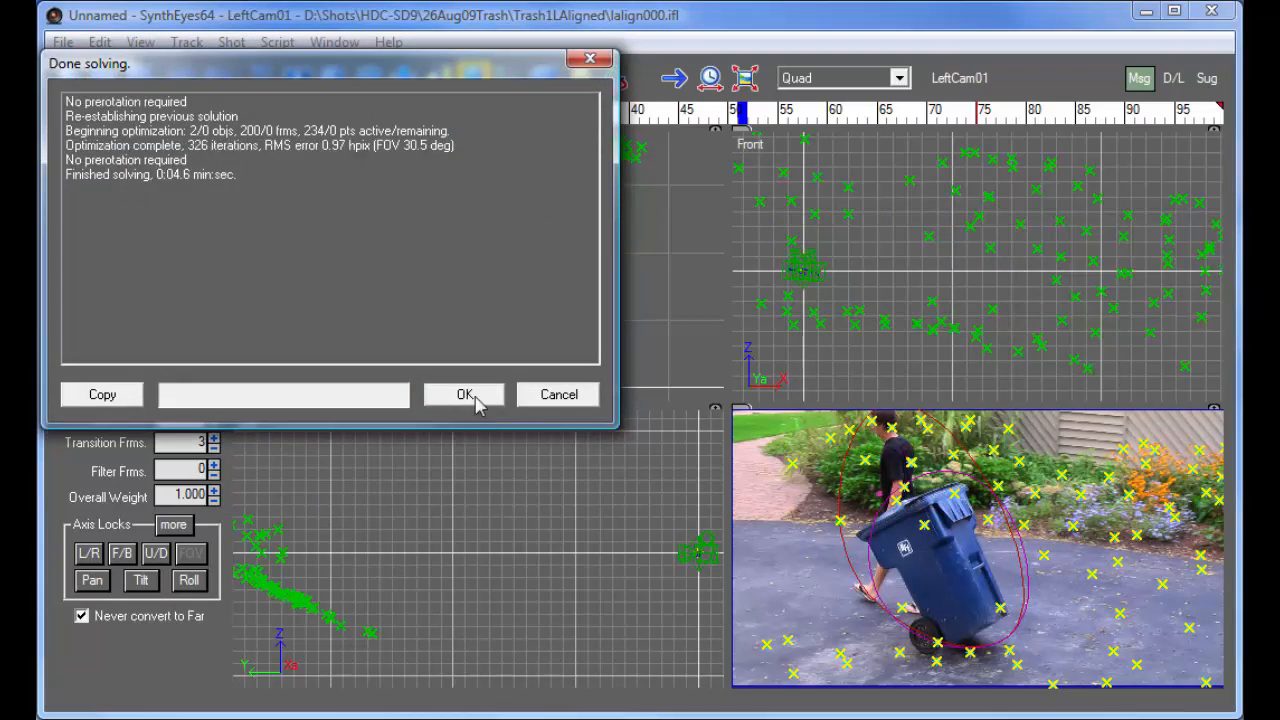
left_click(466, 395)
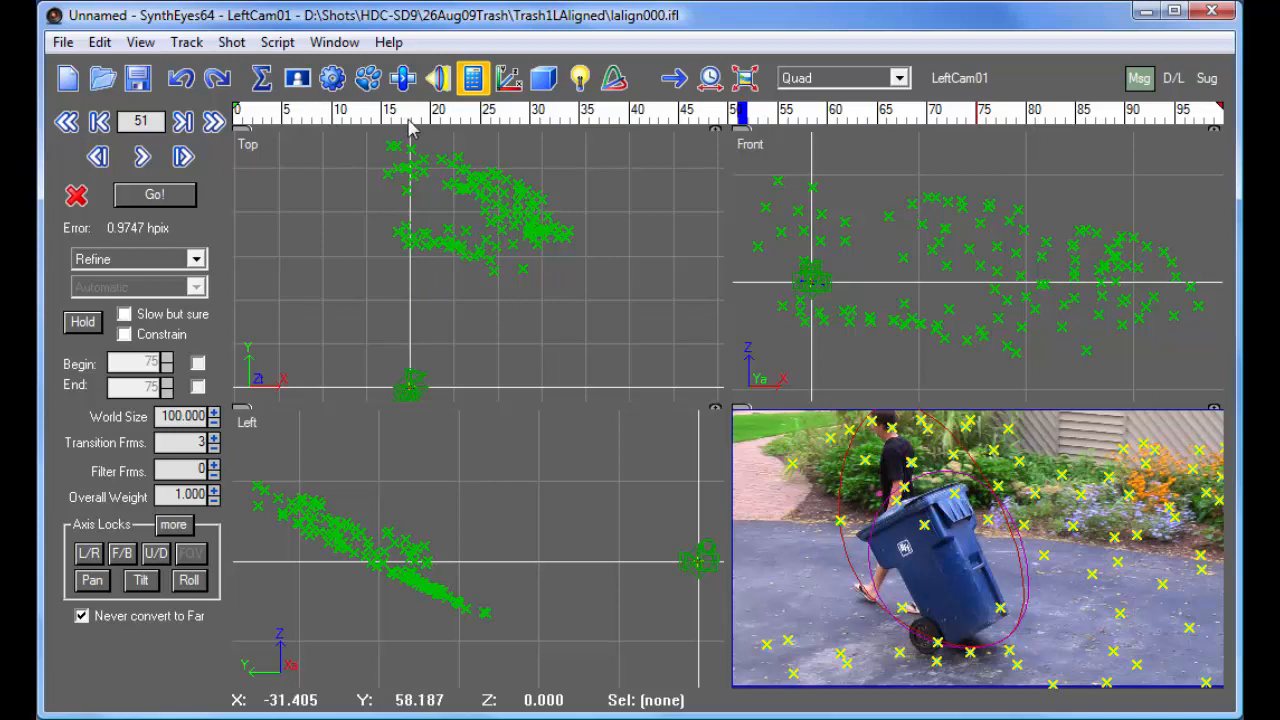
- Examine how the two cameras are placed relative to each other through the shot, with the stereo geometry values open
left_click(231, 42)
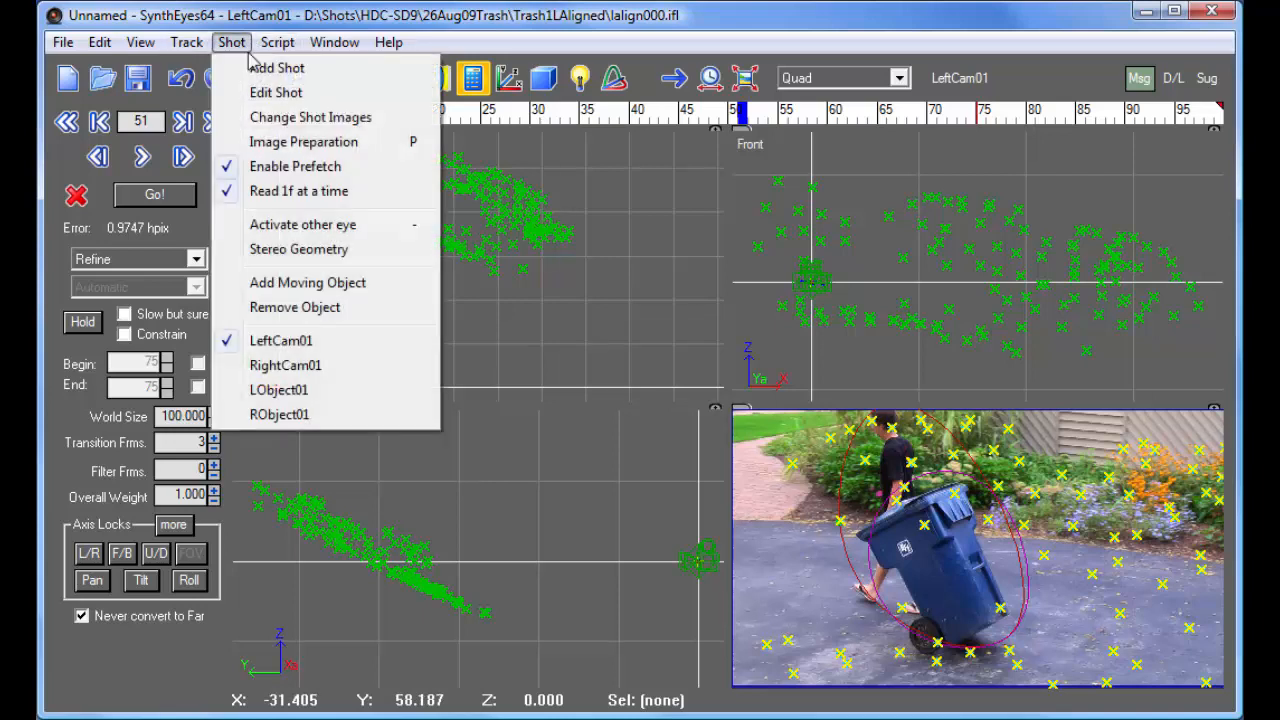
left_click(355, 250)
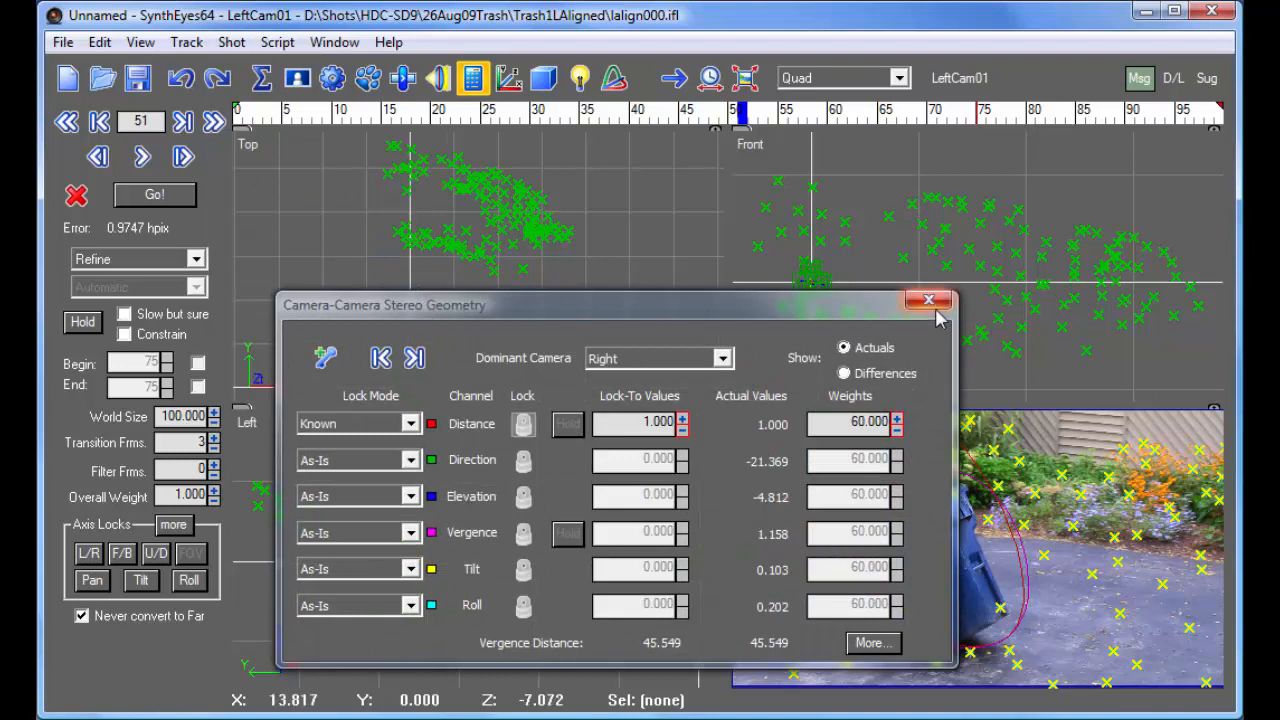
left_click_drag(862, 306, 1125, 239)
middle_click_drag(459, 380, 374, 258)
scroll(373, 260, "up", 5)
scroll(383, 327, "up", 4)
scroll(329, 213, "up", 3)
scroll(355, 235, "down", 2)
scroll(357, 241, "up", 1)
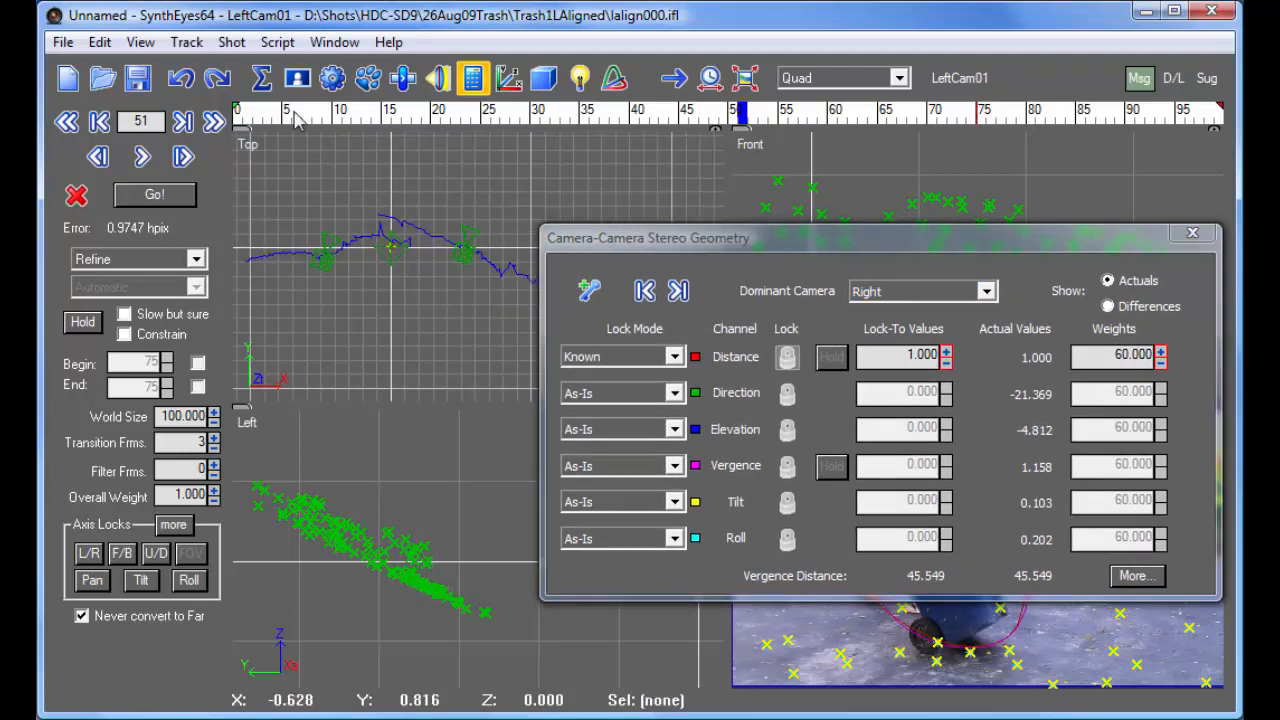
left_click_drag(258, 121, 1040, 185)
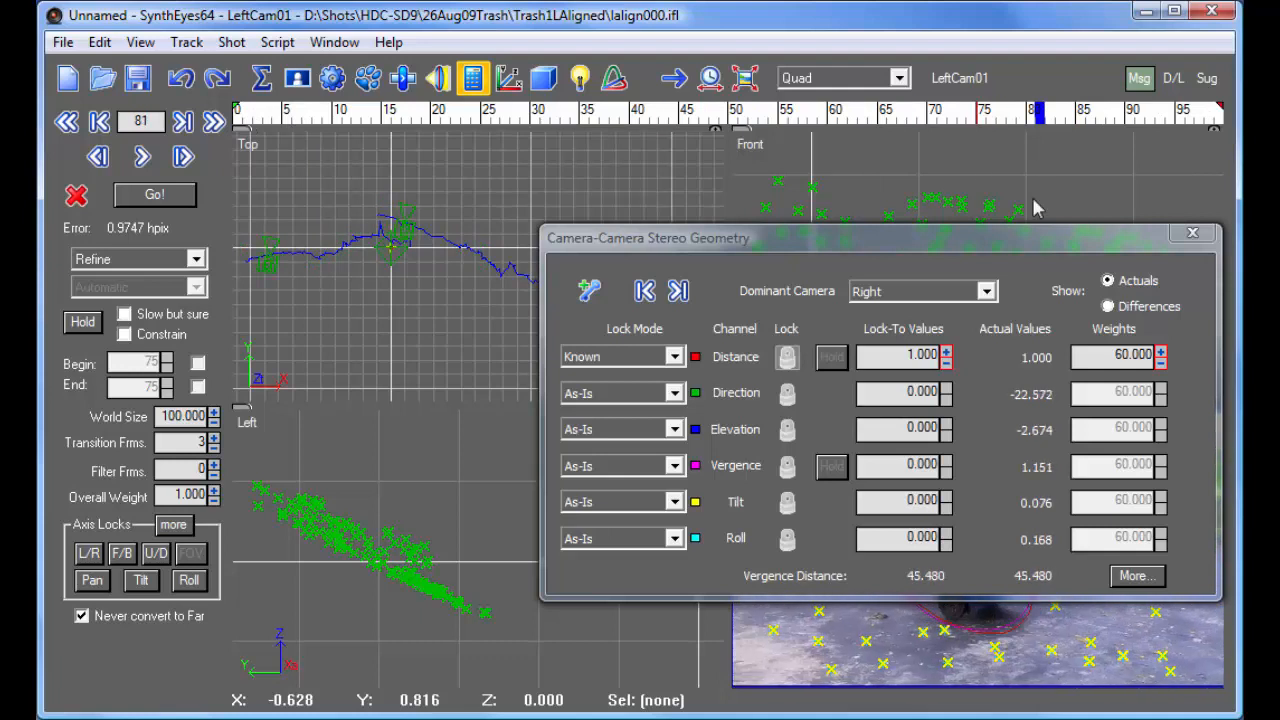
- Set the stereo geometry's Direction and Elevation channels to Known with lock-to values of 0, and refine the camera solve
left_click(670, 393)
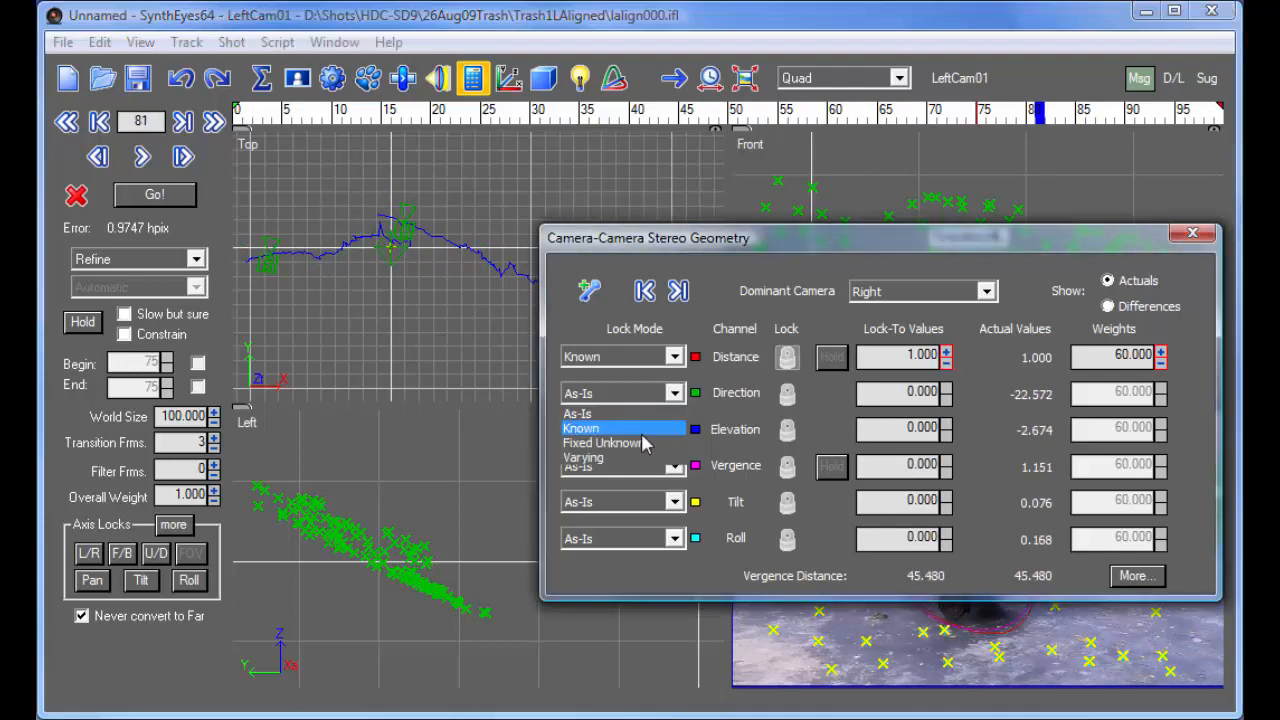
left_click(641, 430)
left_click(674, 429)
left_click(605, 465)
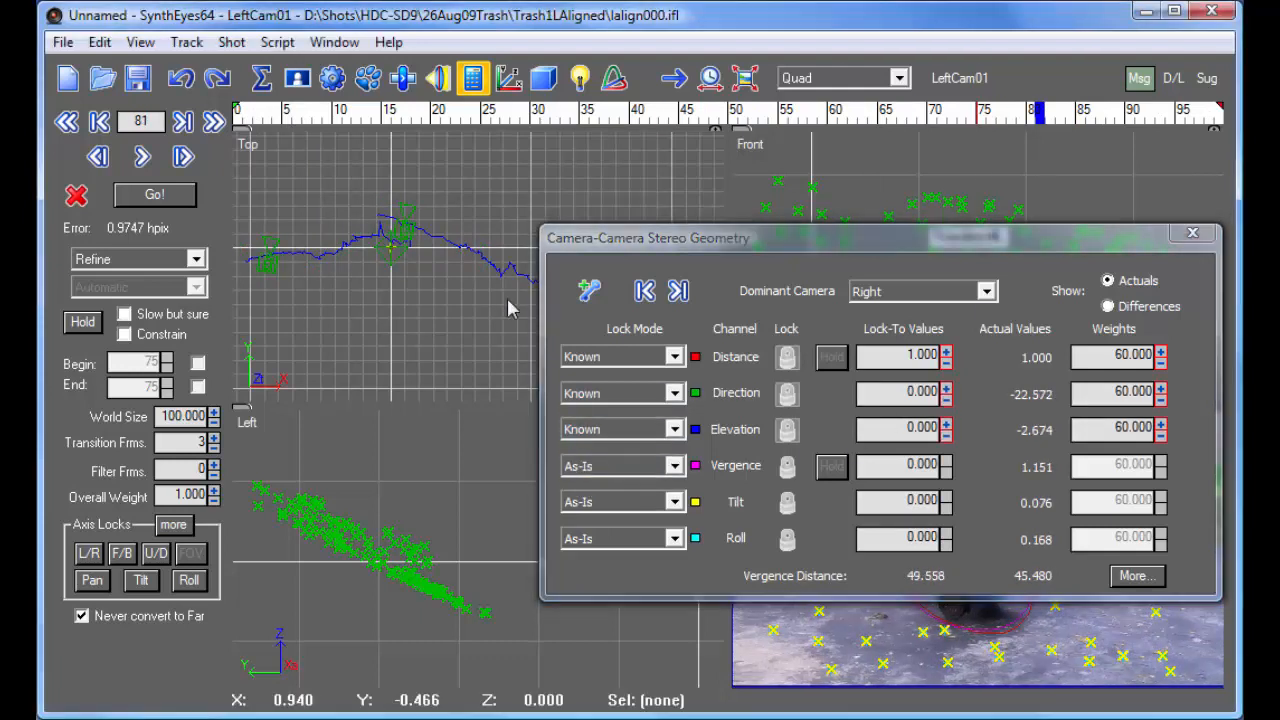
left_click(131, 196)
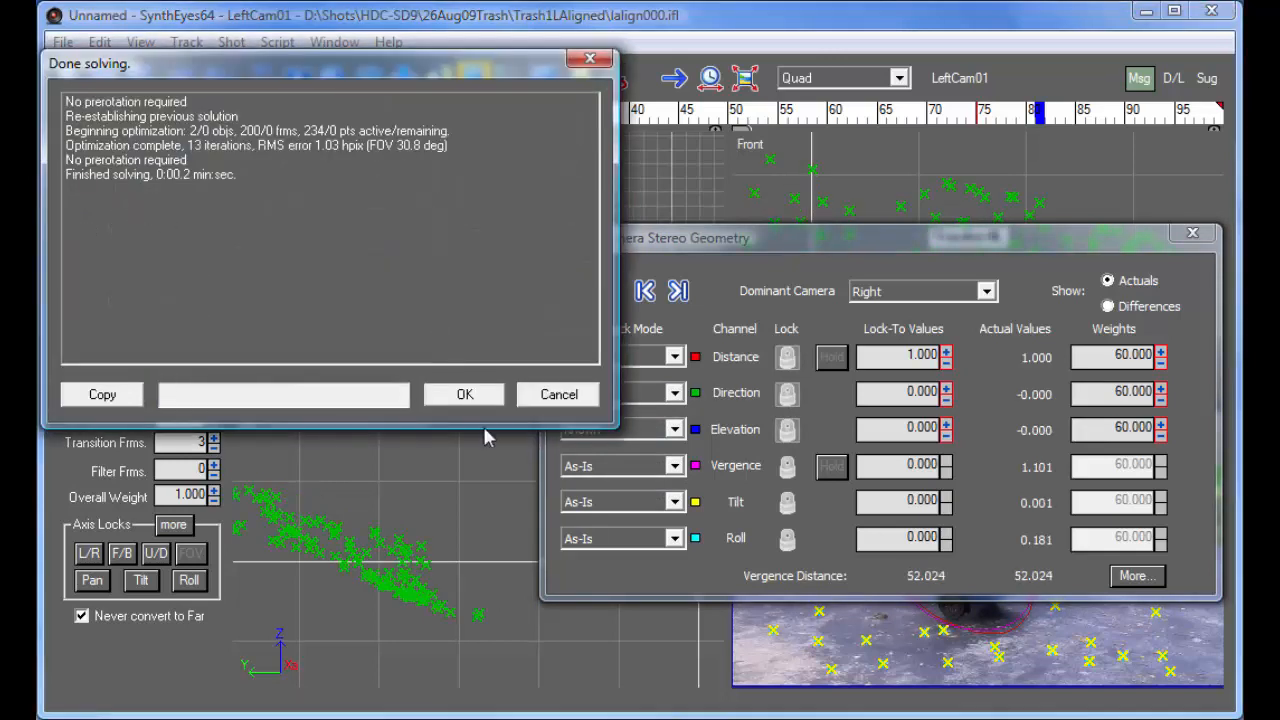
left_click(452, 394)
- Examine the refined camera pair in the Top view through the shot, closing the stereo geometry settings
middle_click_drag(428, 328, 414, 240)
scroll(421, 274, "up", 5)
scroll(393, 353, "up", 5)
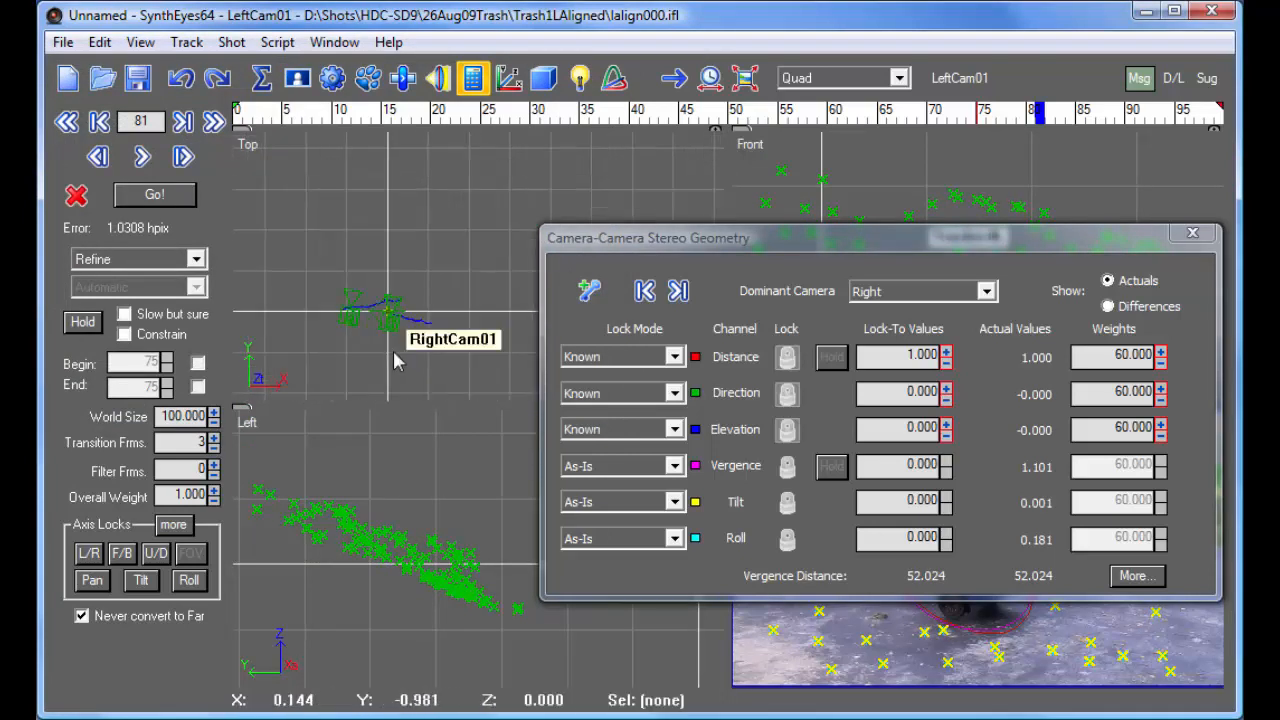
left_click_drag(254, 117, 959, 200)
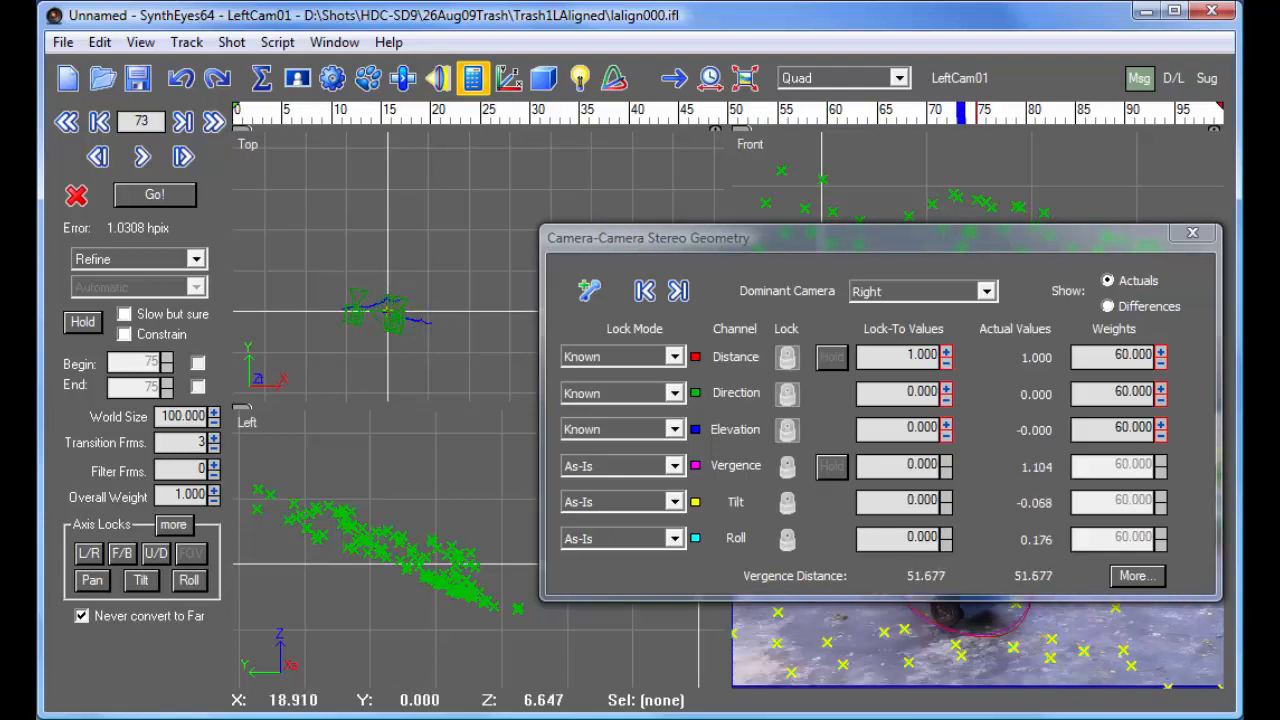
left_click(1191, 239)
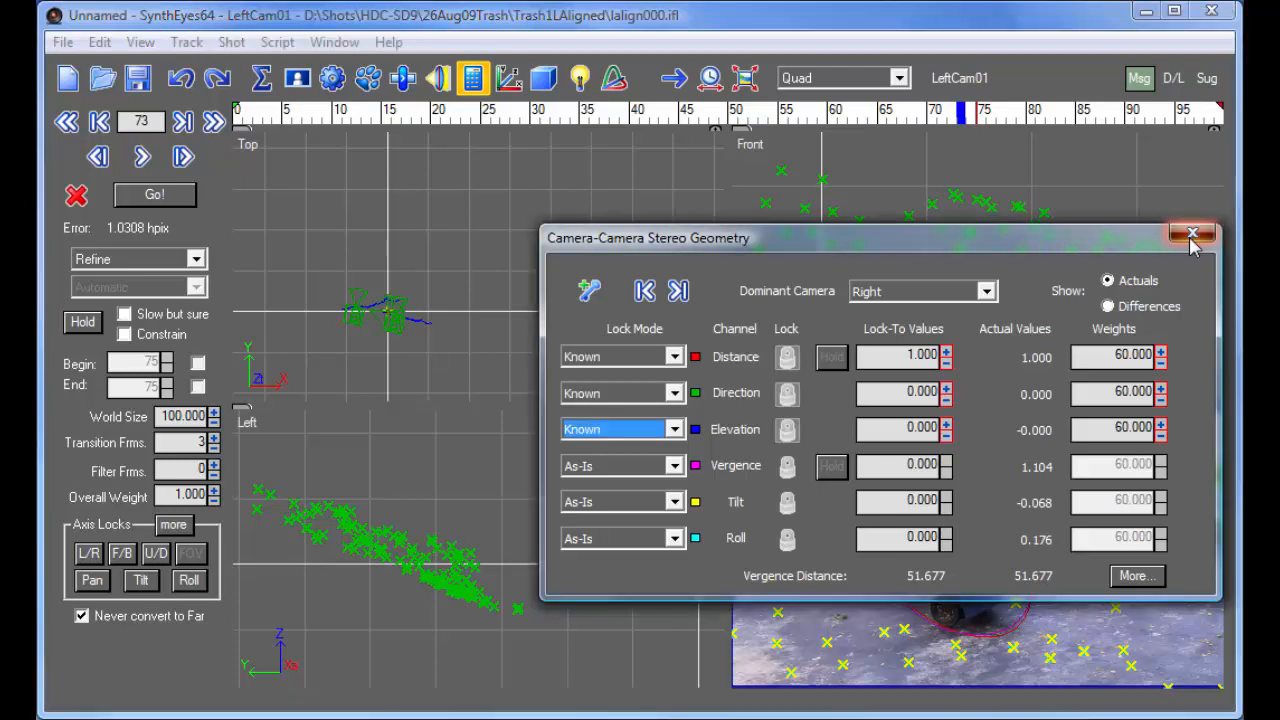
left_click(1191, 234)
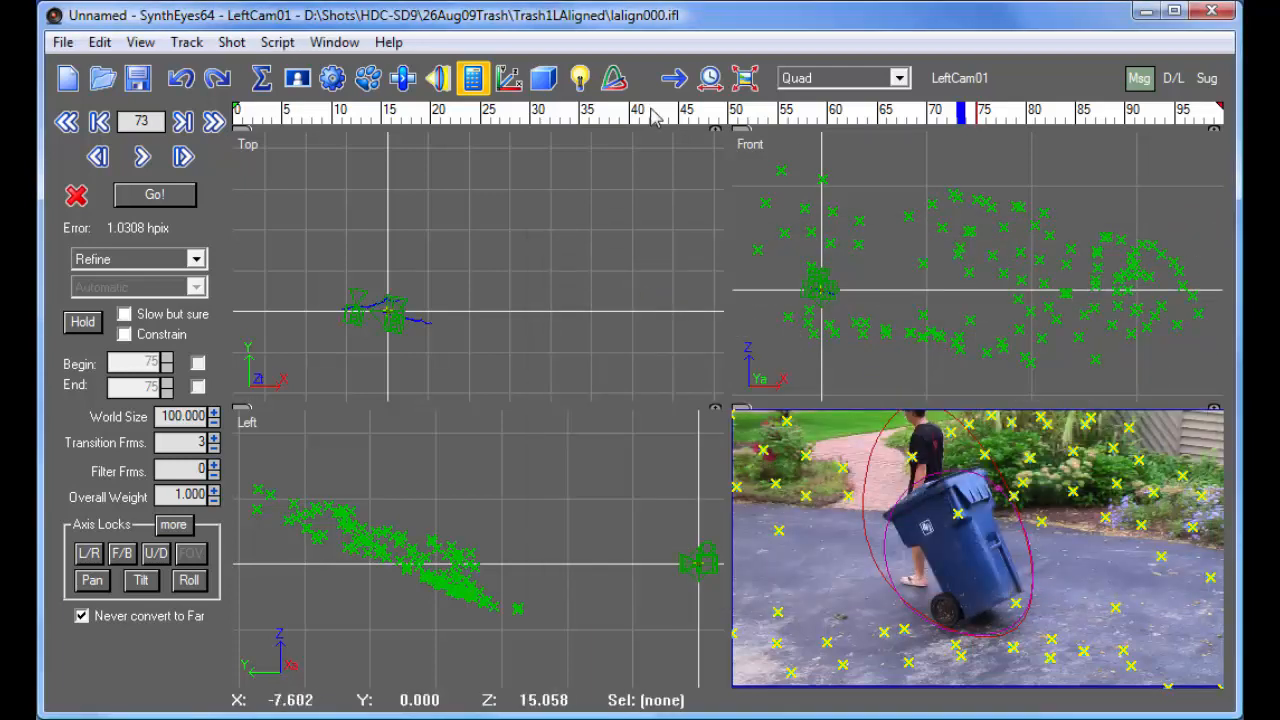
left_click(612, 115)
left_click_drag(610, 118, 1198, 122)
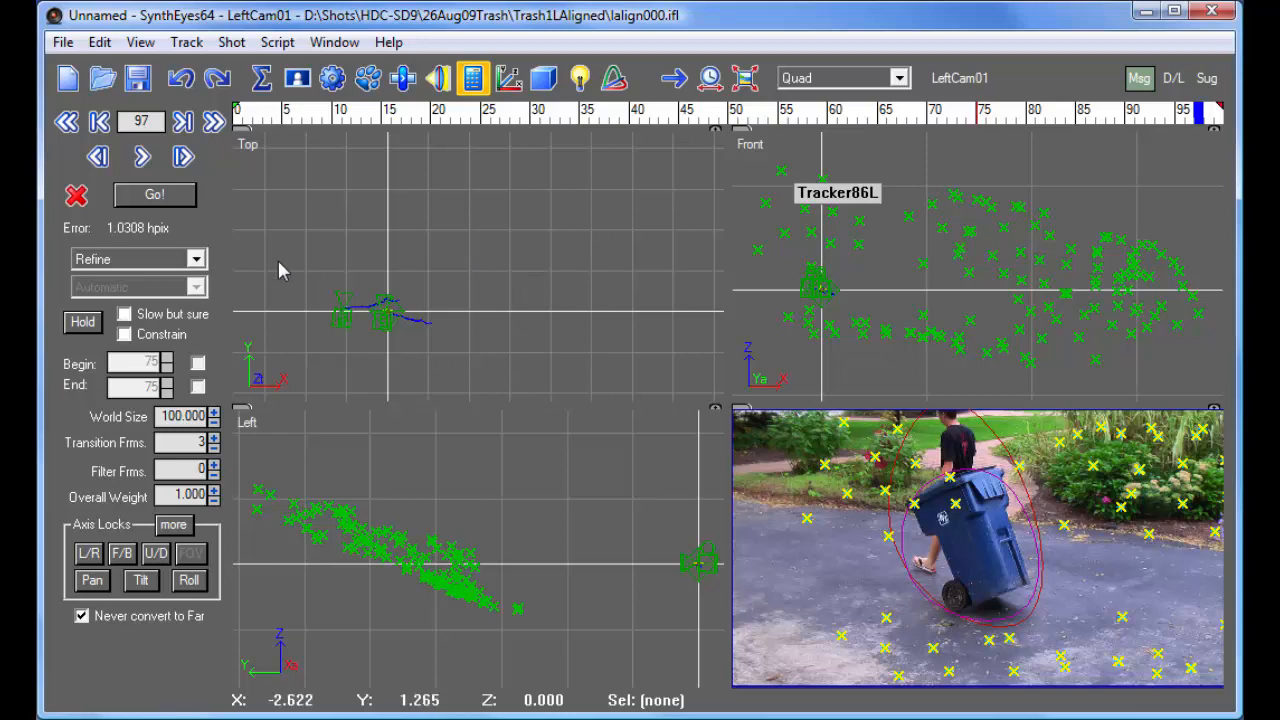
- Set the LObject01 and RObject01 moving-object pair to Stereo solving mode and solve the scene
left_click(930, 82)
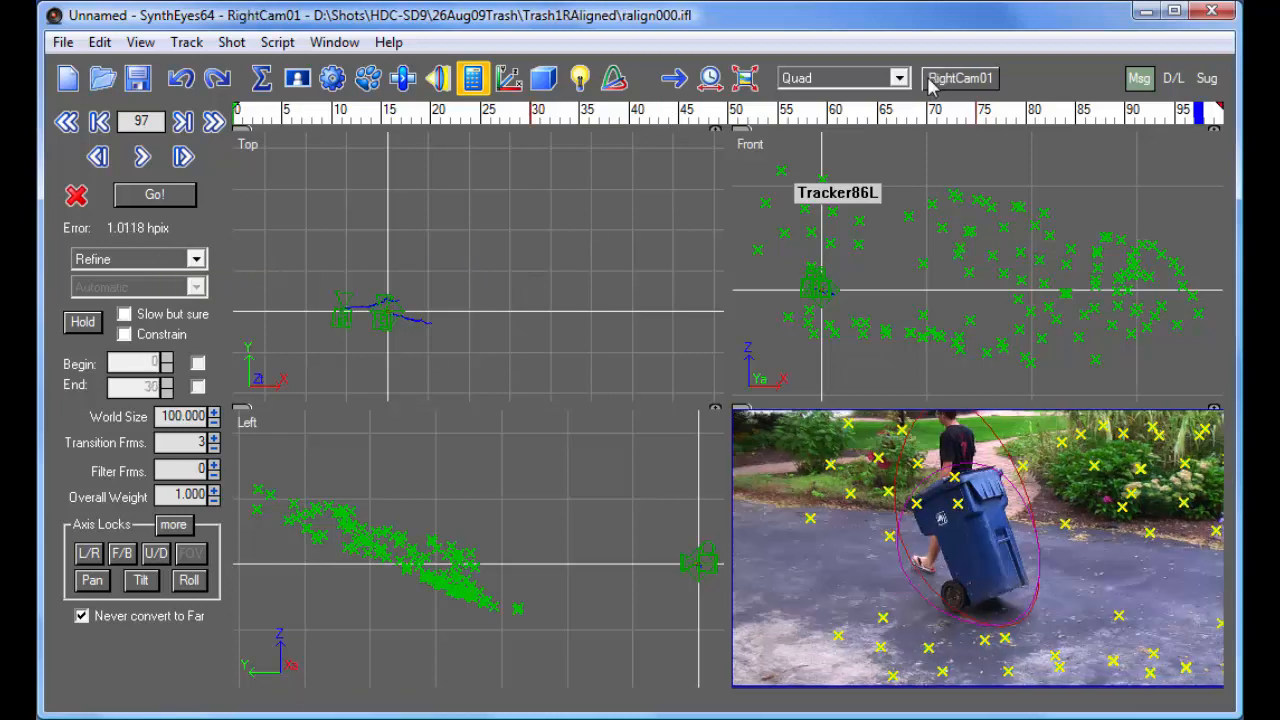
left_click(127, 266)
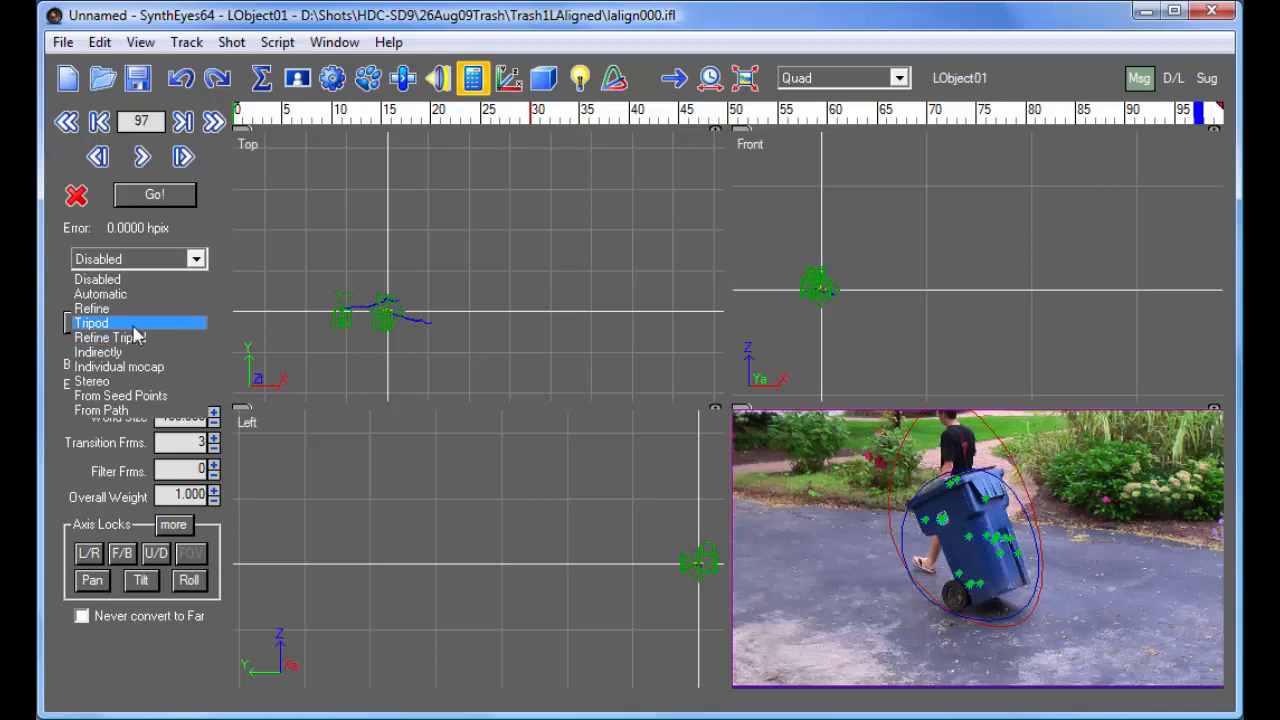
left_click(141, 384)
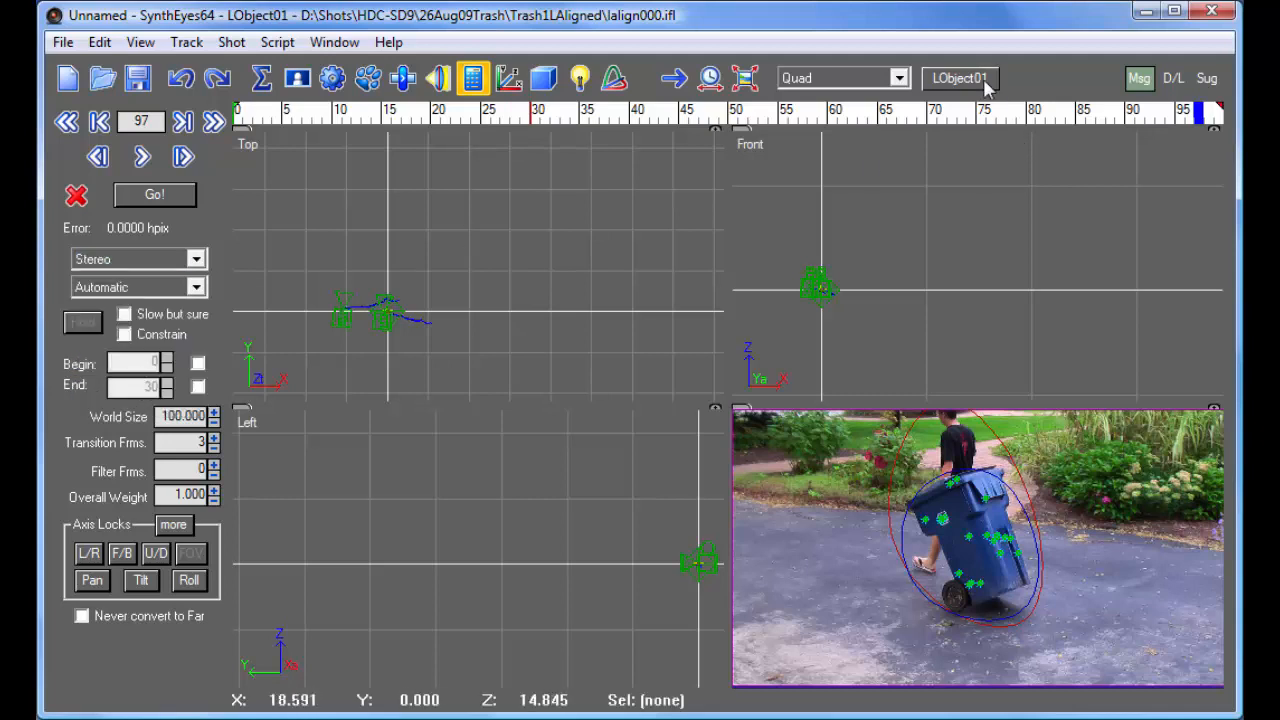
left_click(960, 78)
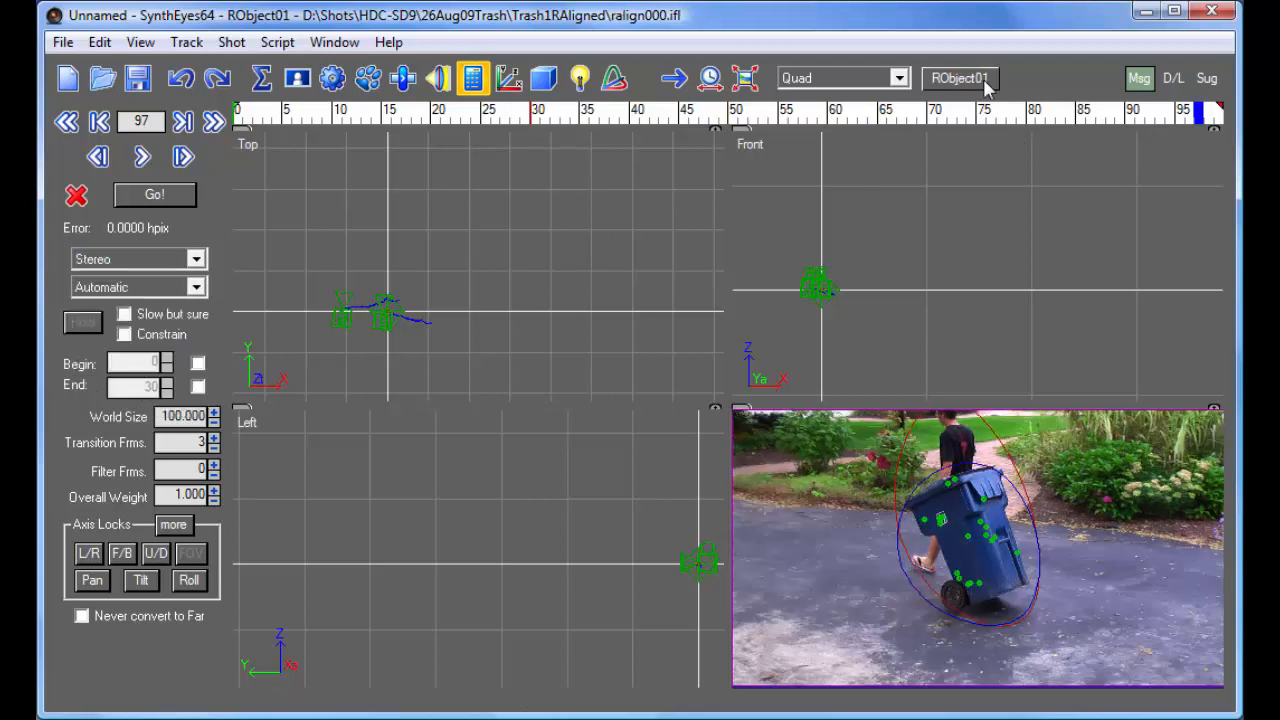
left_click(155, 195)
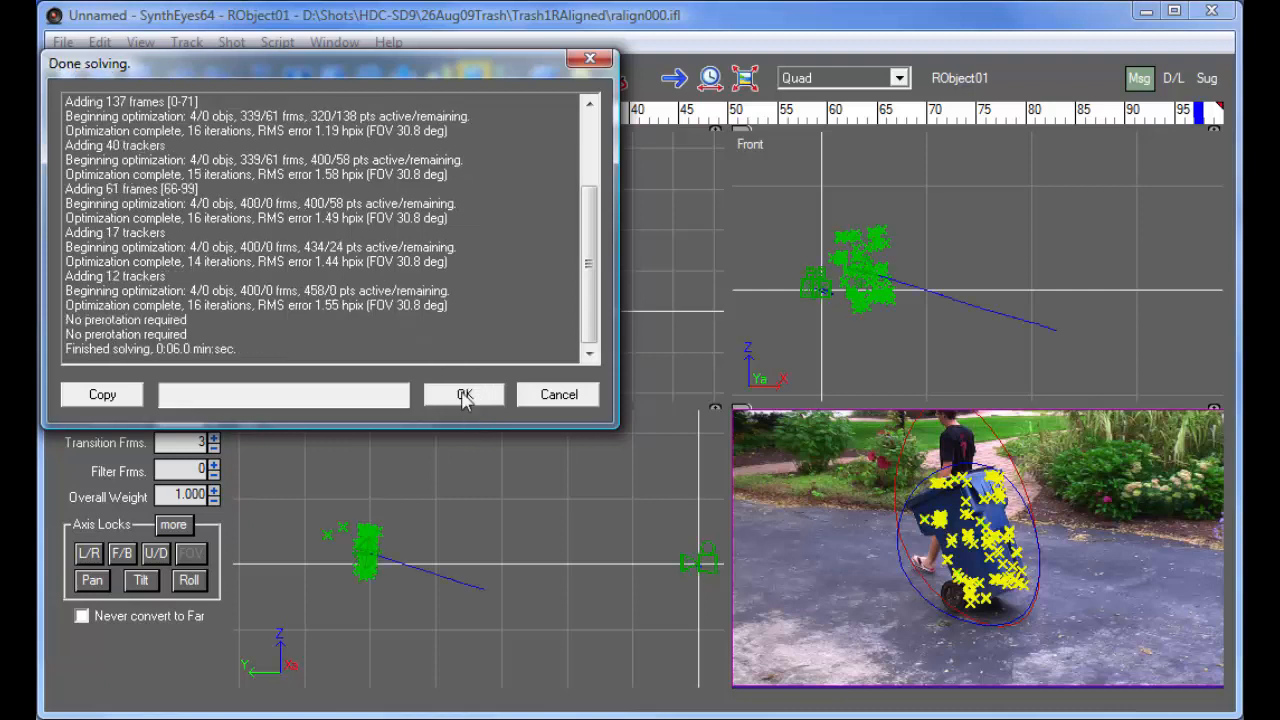
left_click(464, 396)
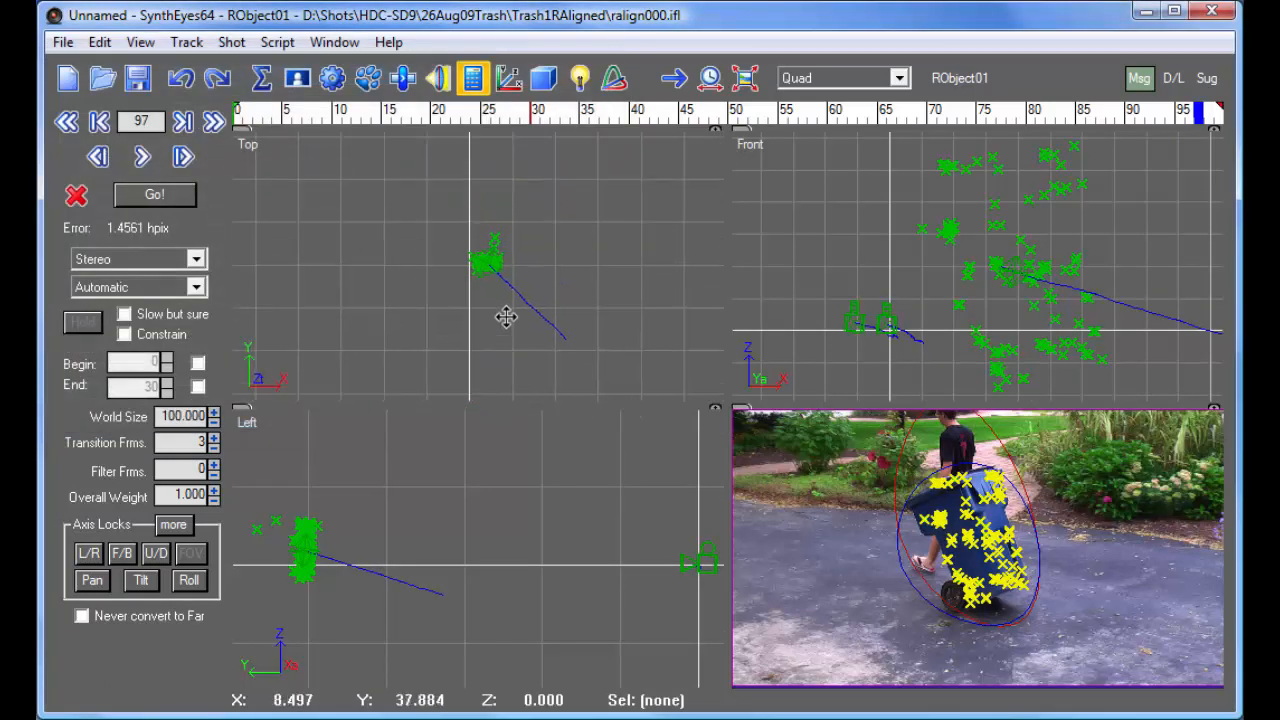
- Delete the stray trackers lying behind the bin's point cloud in the Top view
scroll(480, 318, "up", 5)
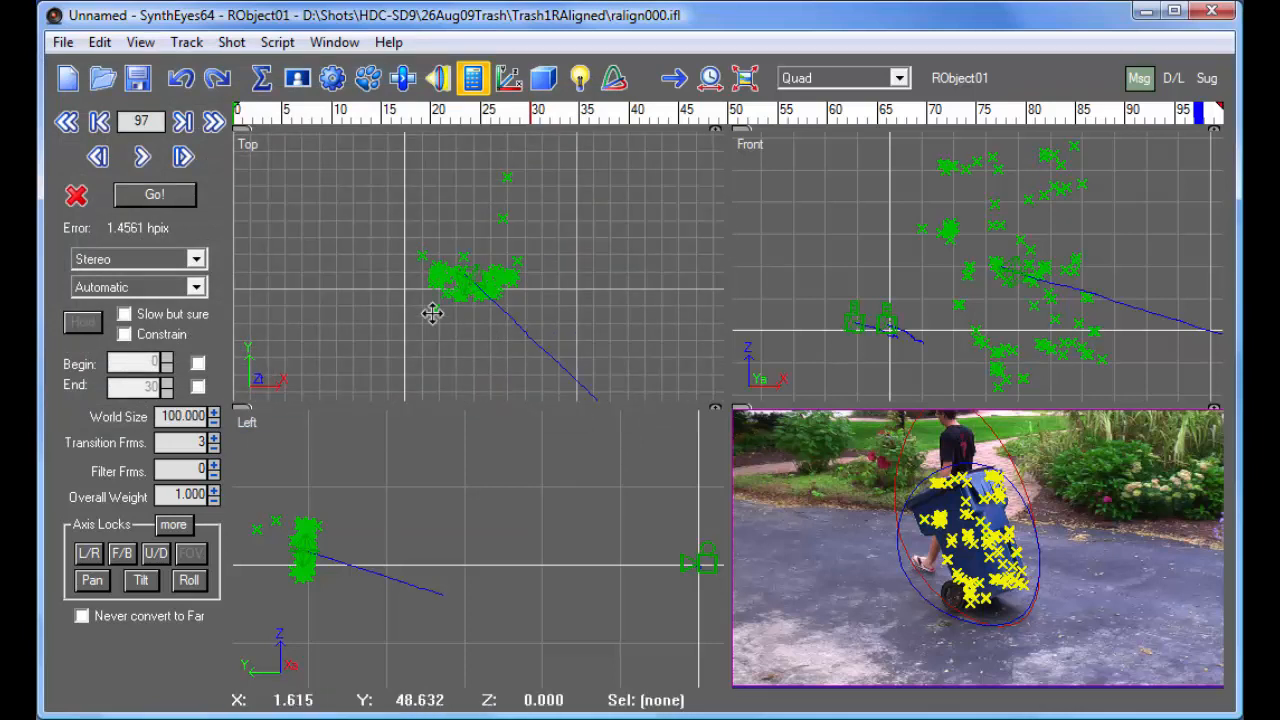
left_click(434, 309)
key("Delete")
mouse_move(467, 170)
left_mouse_down()
mouse_move(560, 214)
mouse_move(534, 163)
left_mouse_up()
key("Delete")
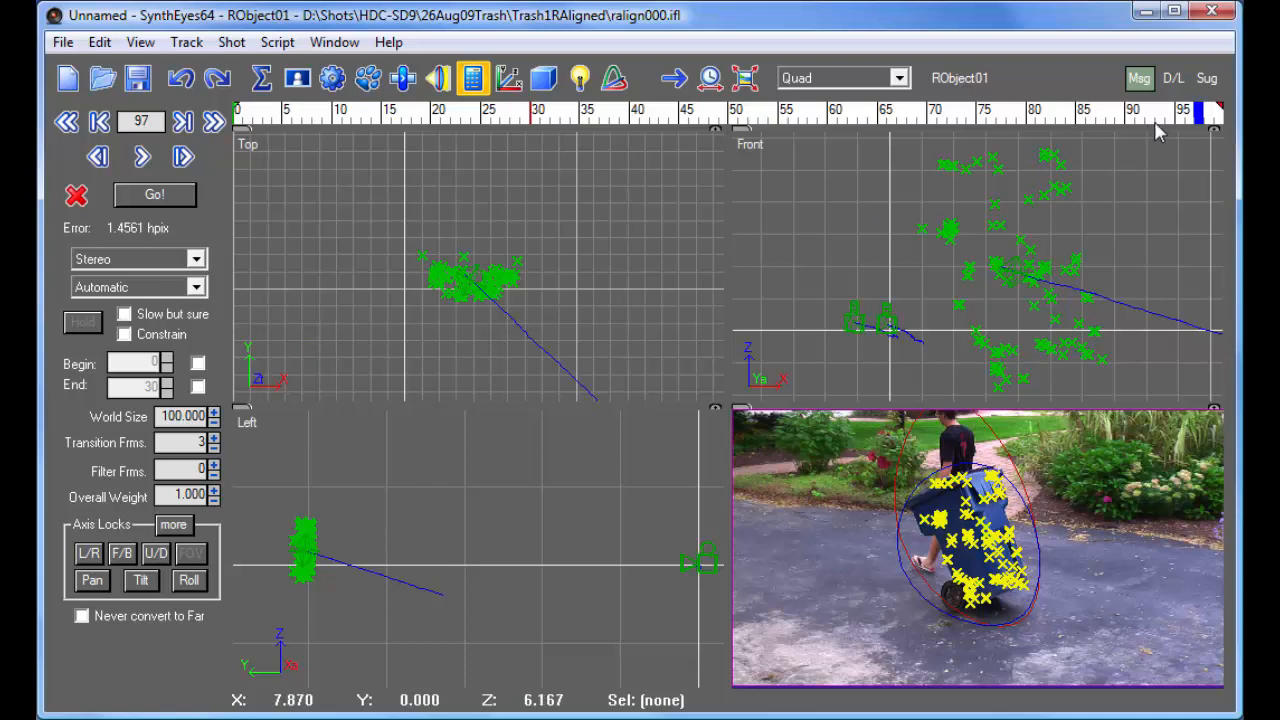
- Set RObject01 to Refine solving mode and refine the solution
left_click(150, 260)
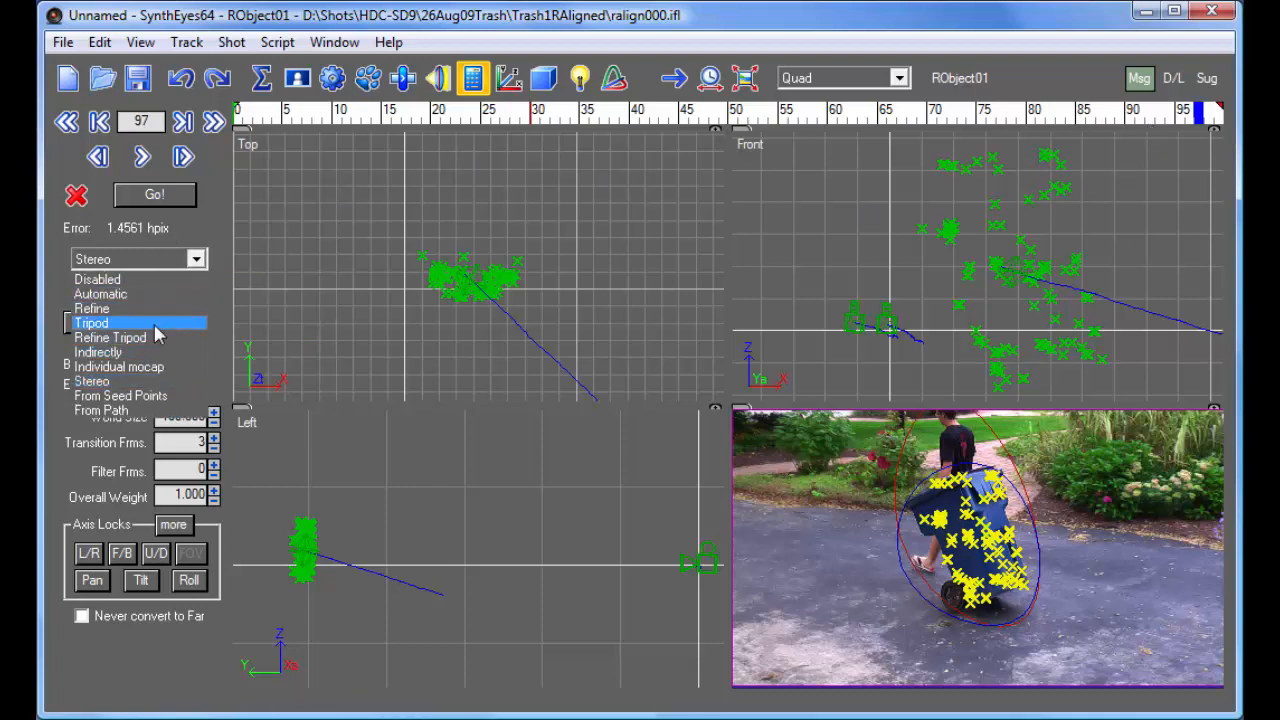
left_click(152, 308)
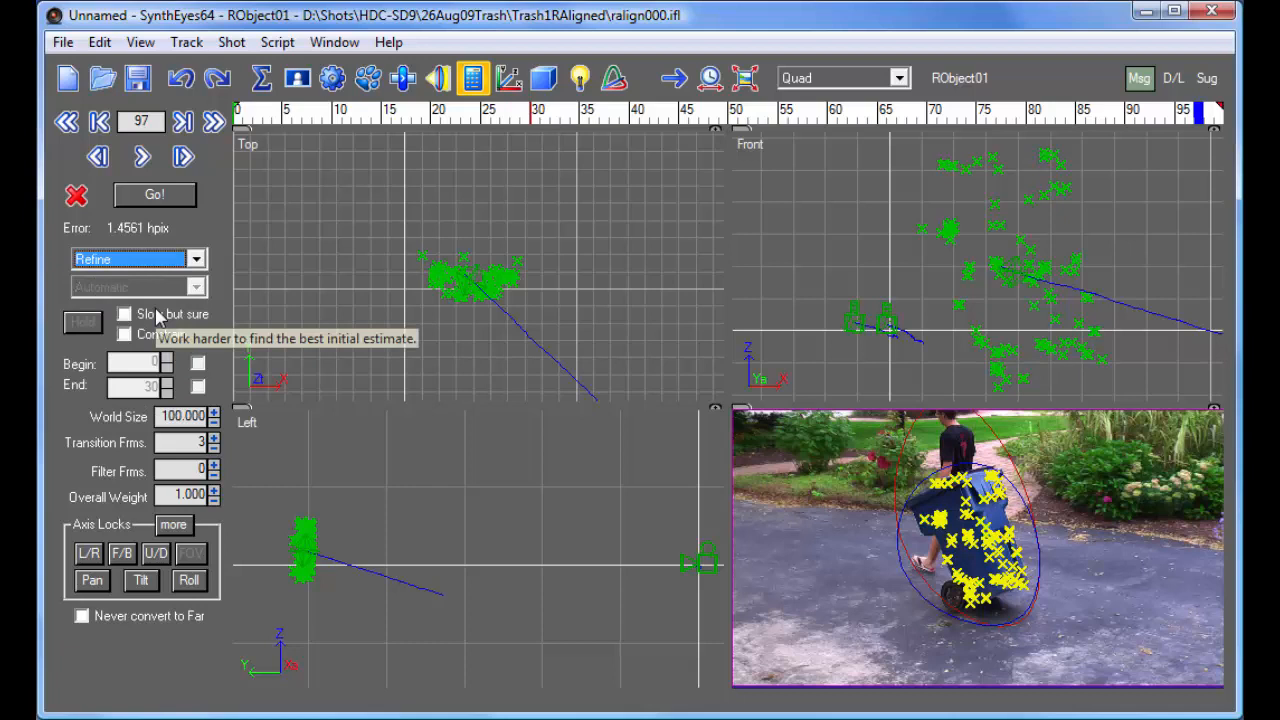
left_click(155, 199)
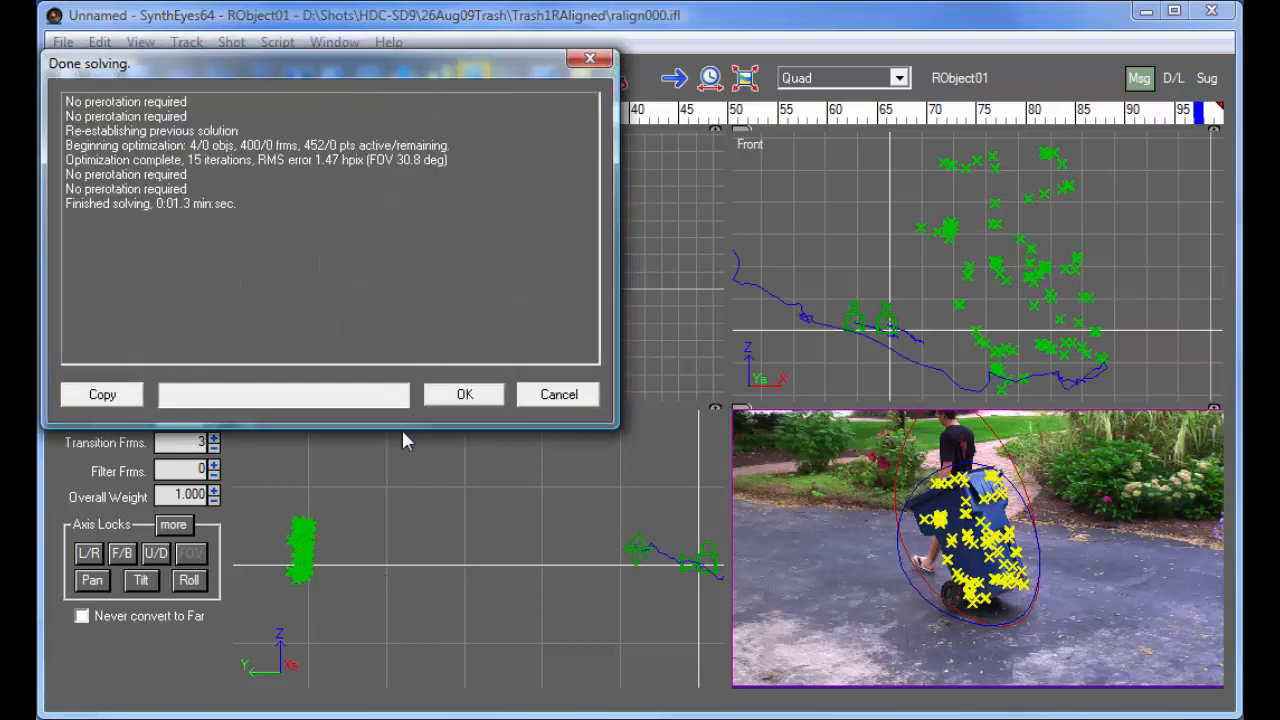
left_click(465, 394)
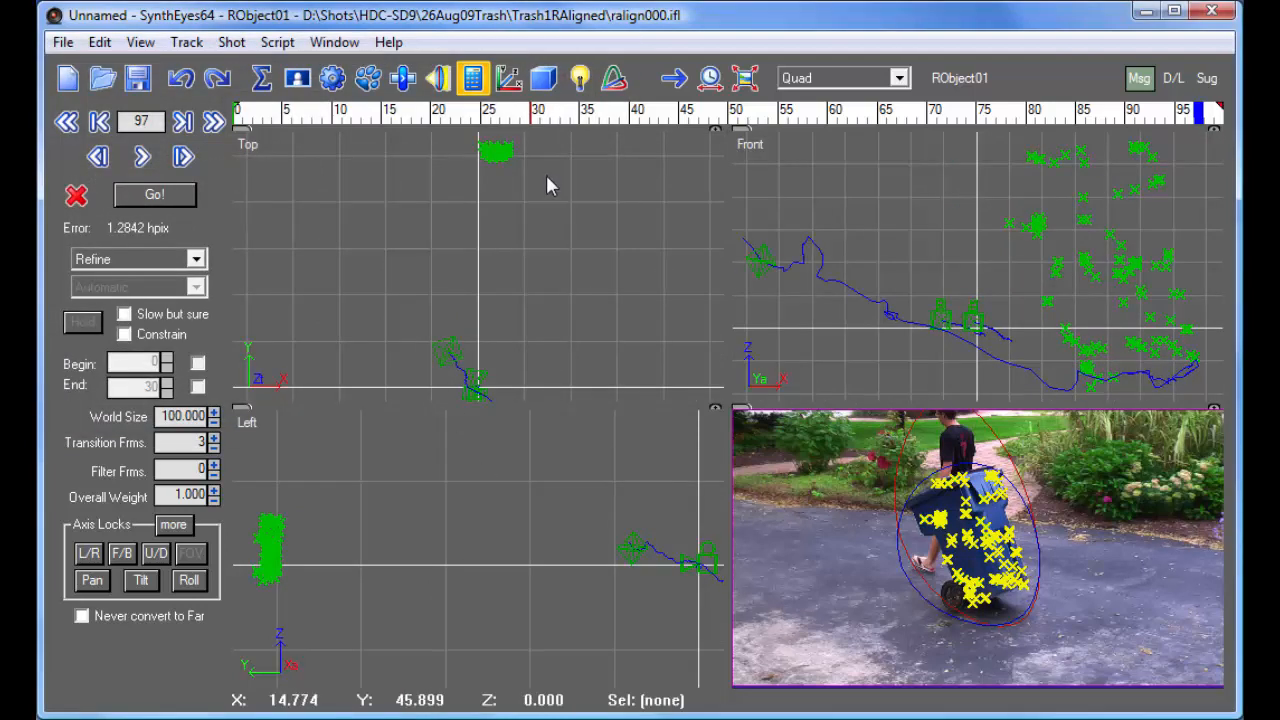
- Show the other objects' trackers as well by turning off the Only this objects' trackers view option
scroll(523, 205, "down", 5)
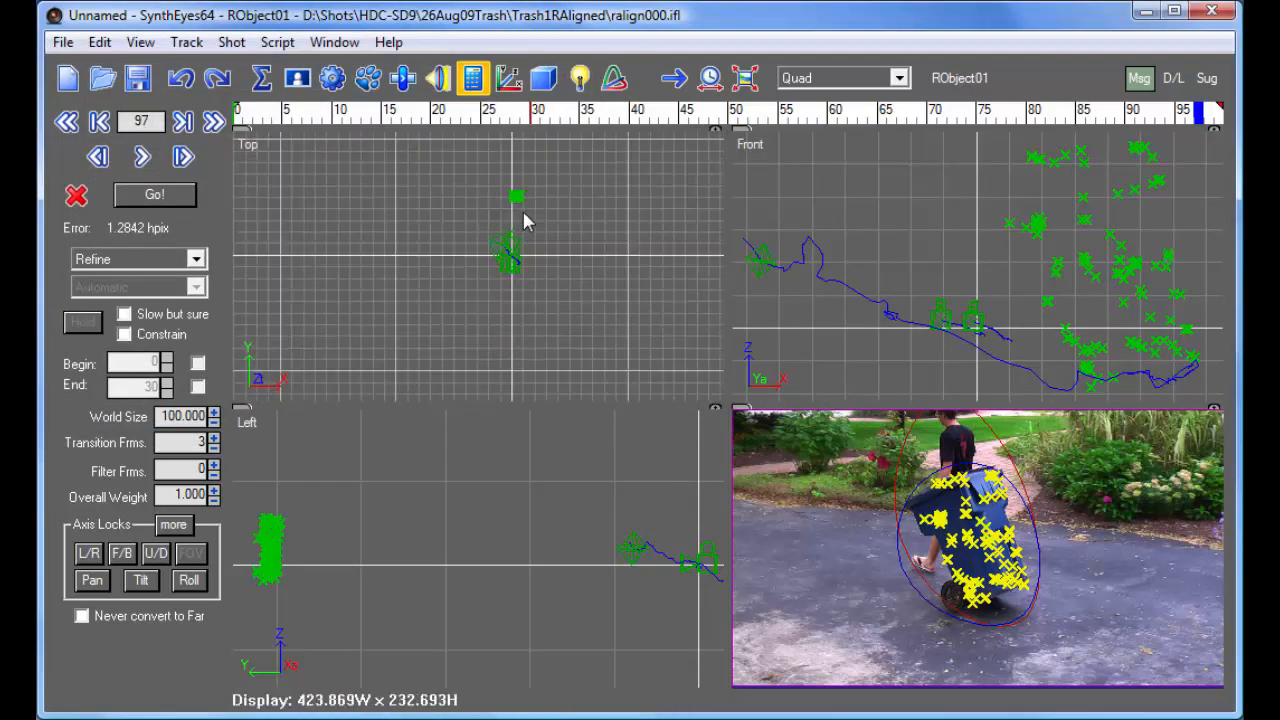
scroll(523, 216, "up", 5)
scroll(524, 309, "up", 1)
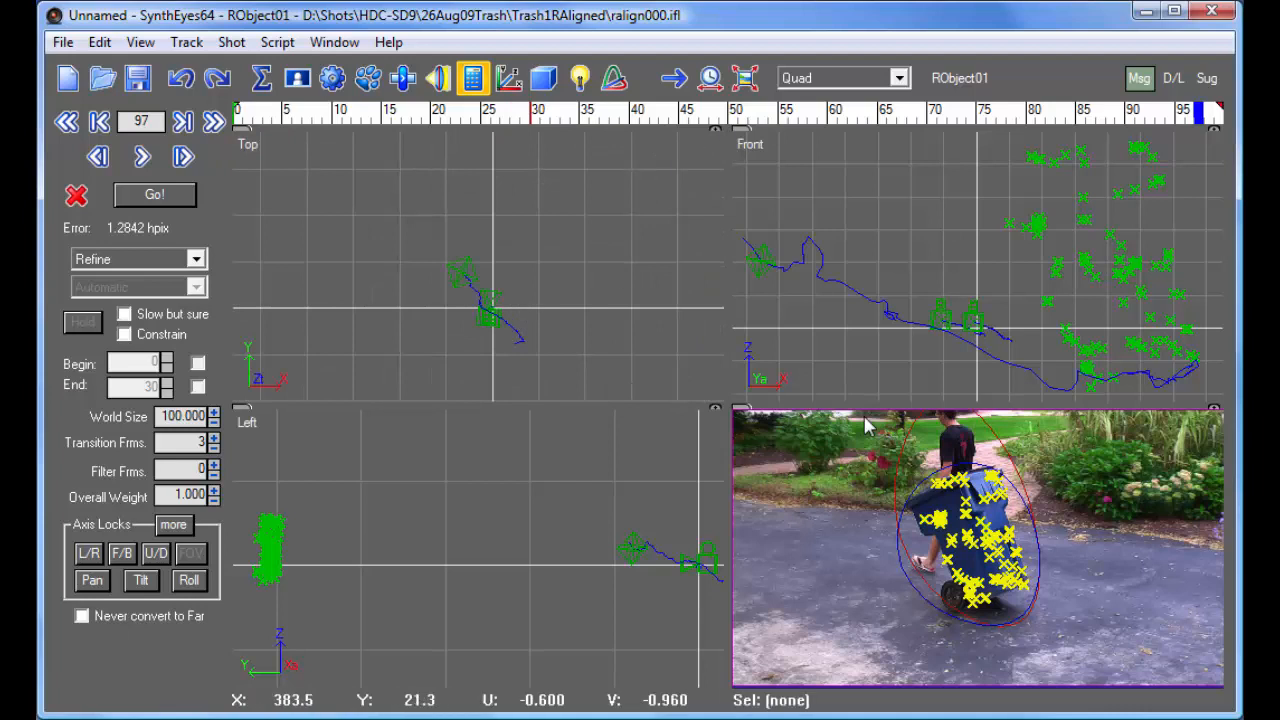
right_click(790, 549)
mouse_move(912, 640)
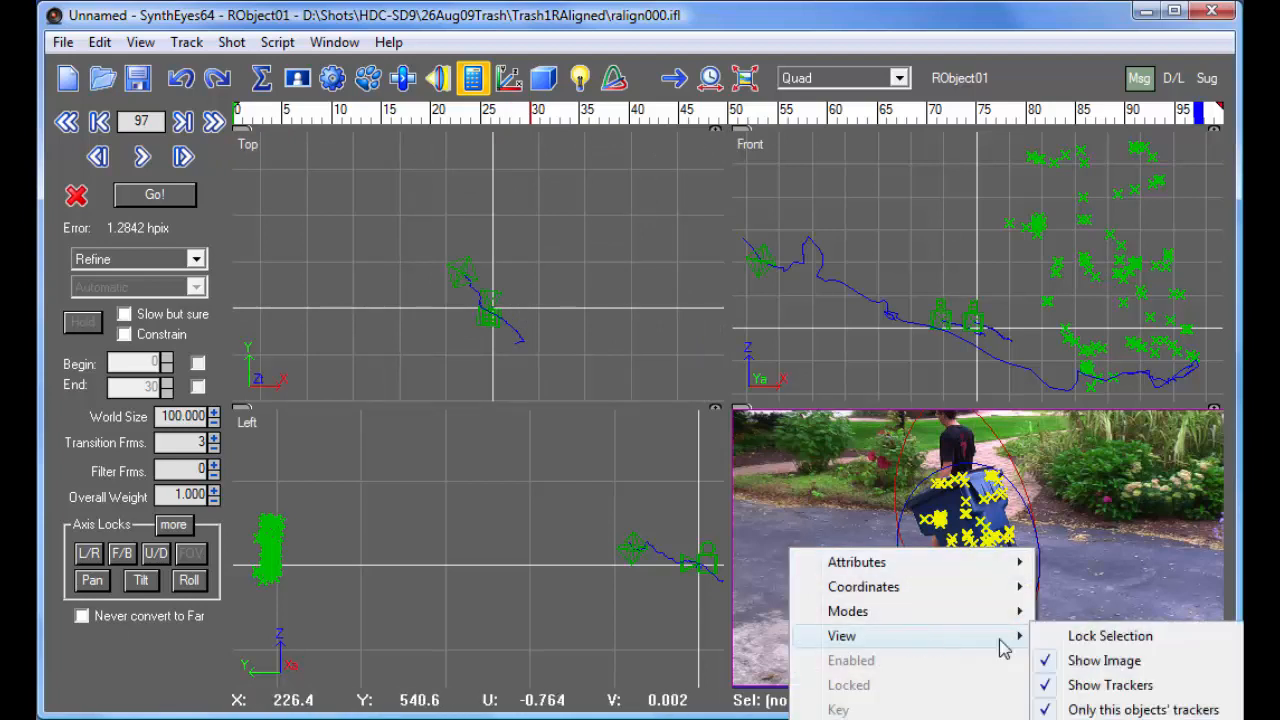
left_click(1081, 700)
right_click(756, 432)
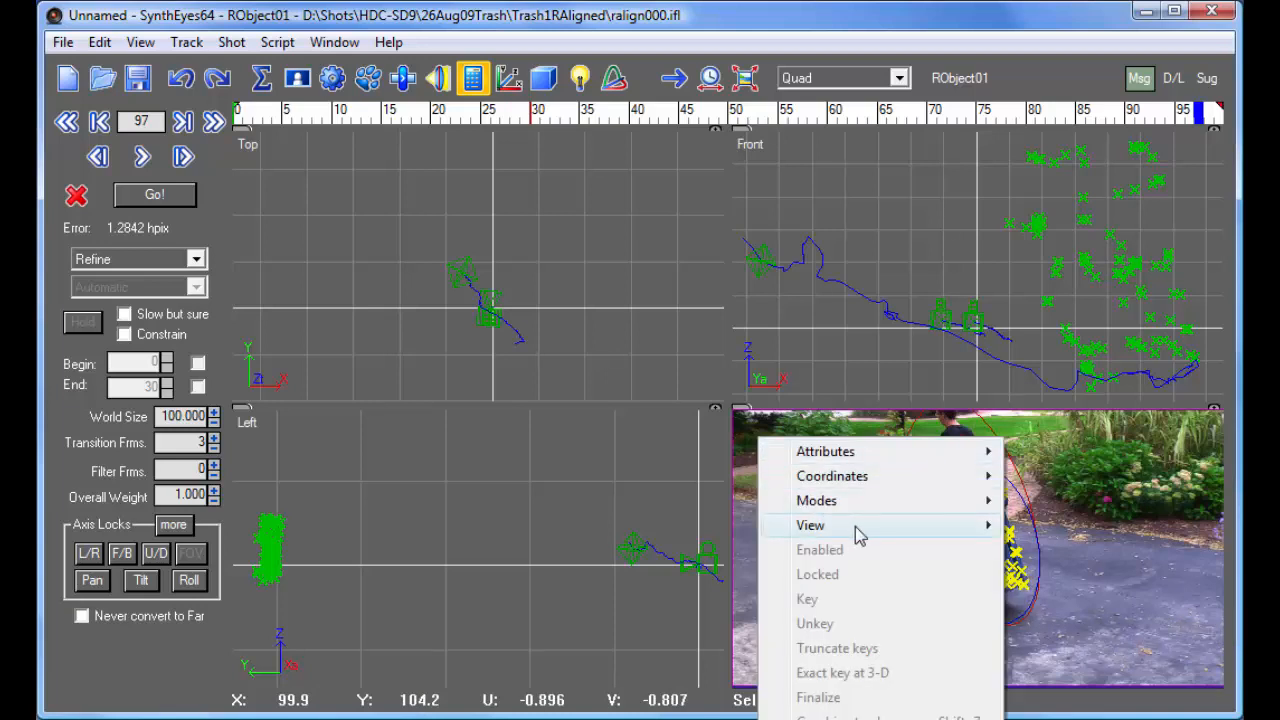
mouse_move(990, 527)
left_click(1110, 600)
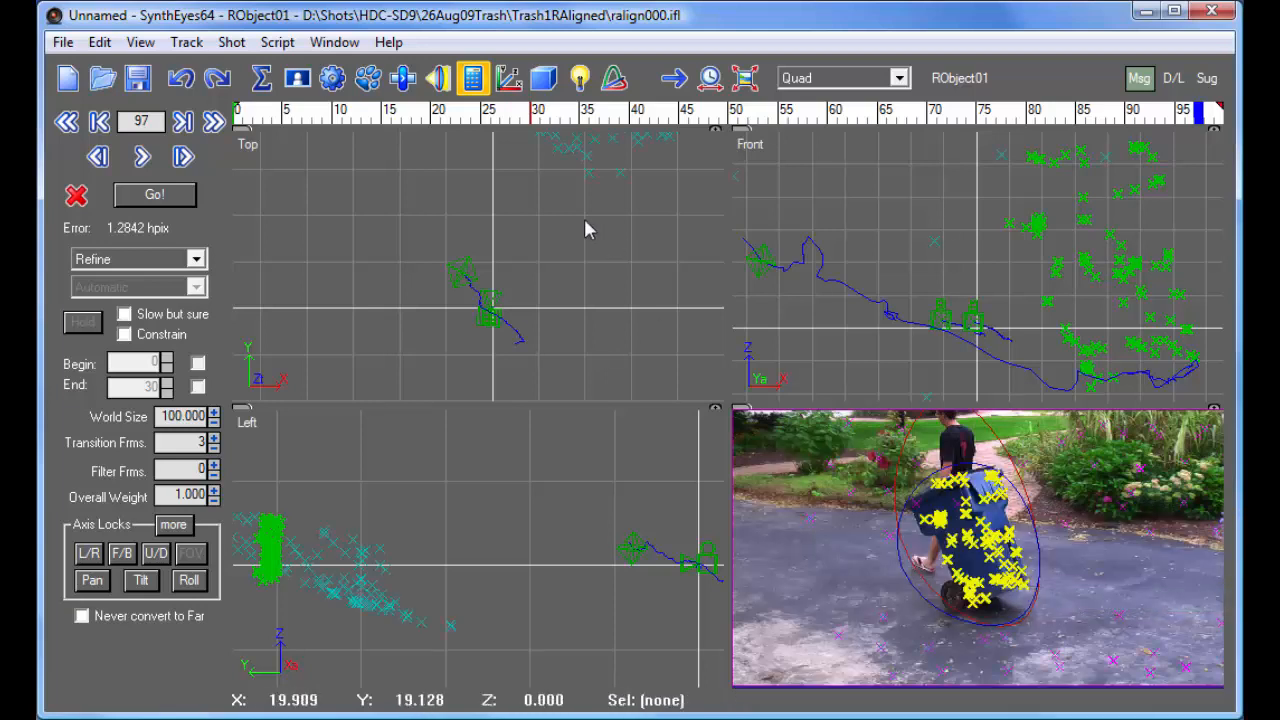
- Examine the bin's solved motion against the background trackers through the shot in the Top, Front and Left views
scroll(547, 248, "down", 3)
scroll(536, 177, "up", 2)
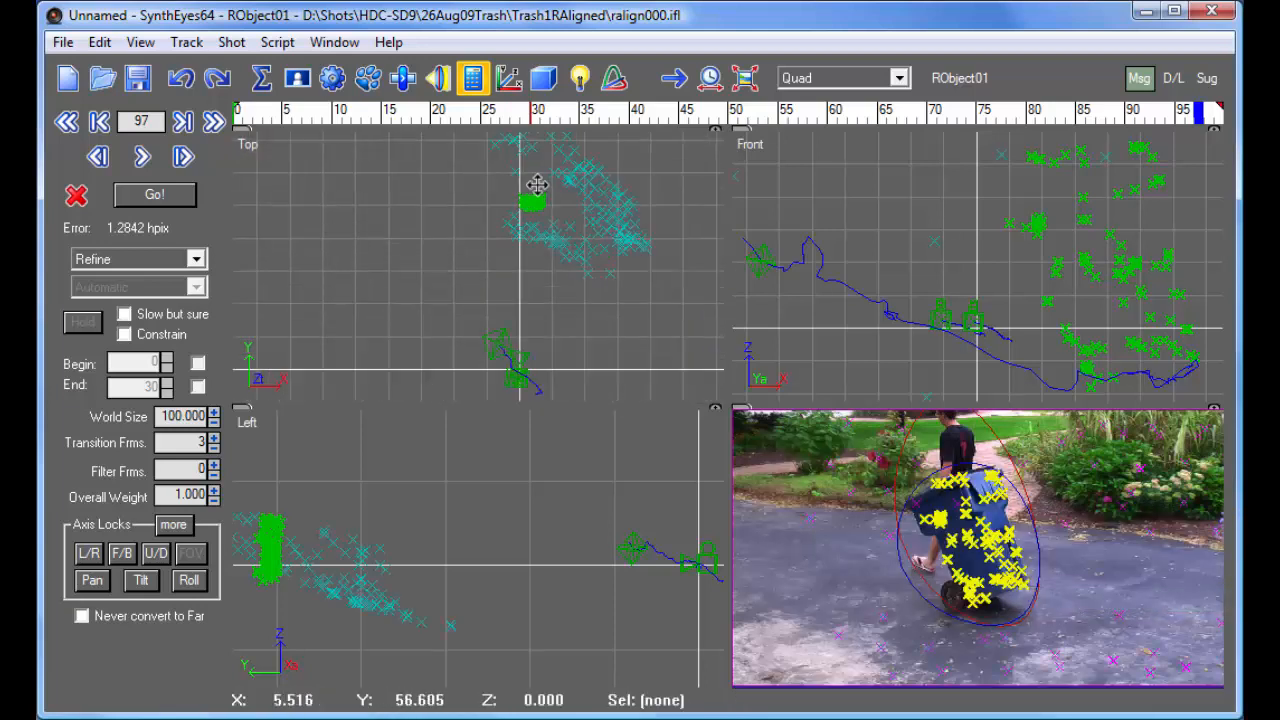
middle_click_drag(538, 184, 448, 261)
scroll(458, 263, "up", 2)
left_click_drag(287, 117, 1218, 112)
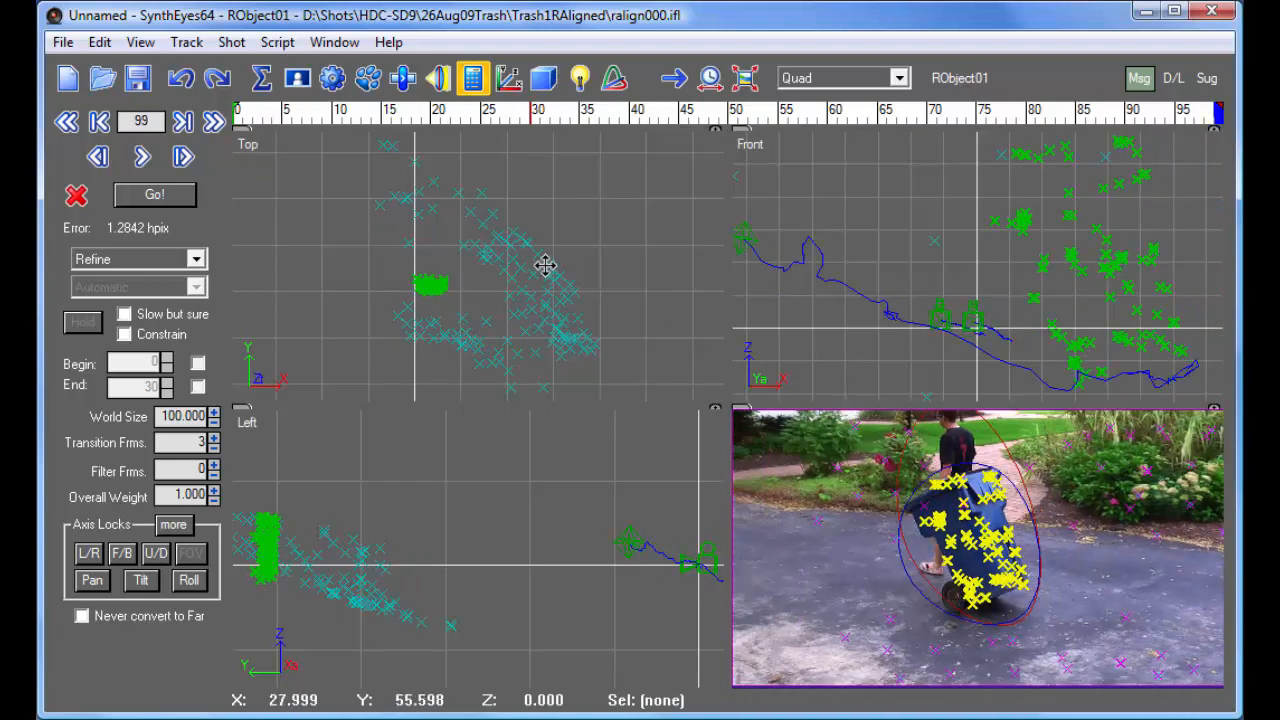
scroll(536, 272, "down", 3)
scroll(1000, 268, "down", 5)
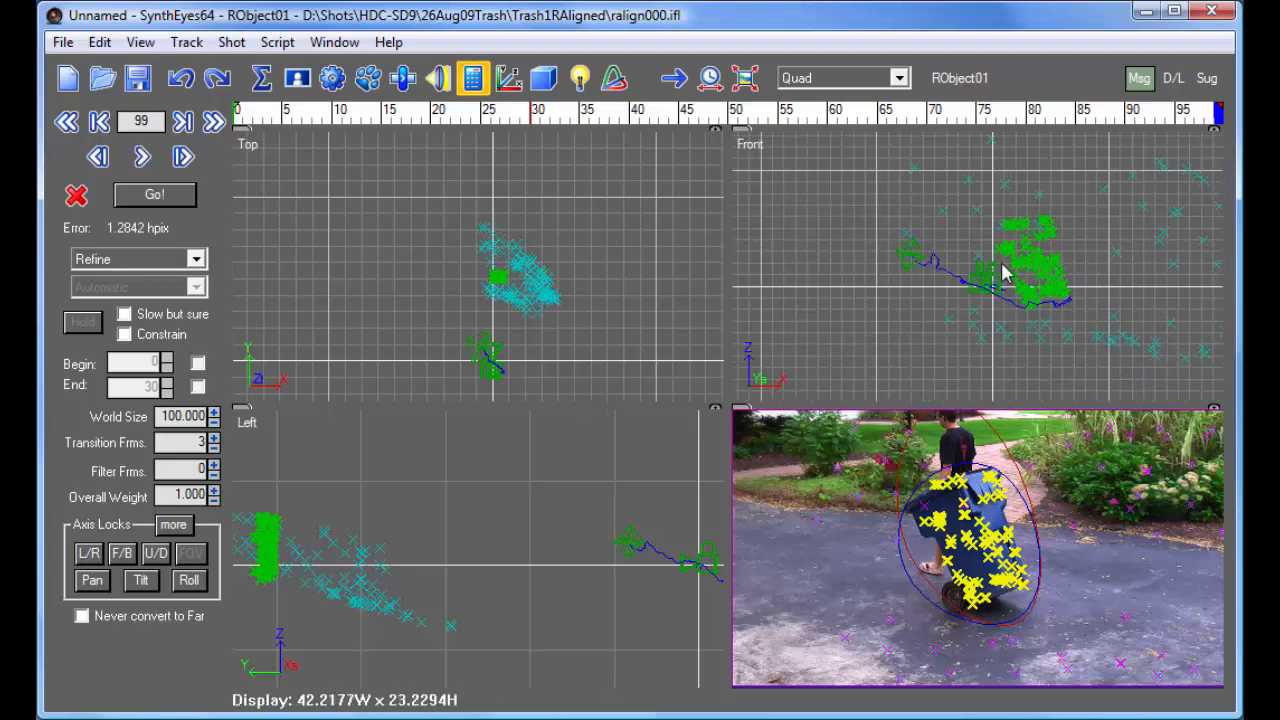
scroll(494, 462, "down", 3)
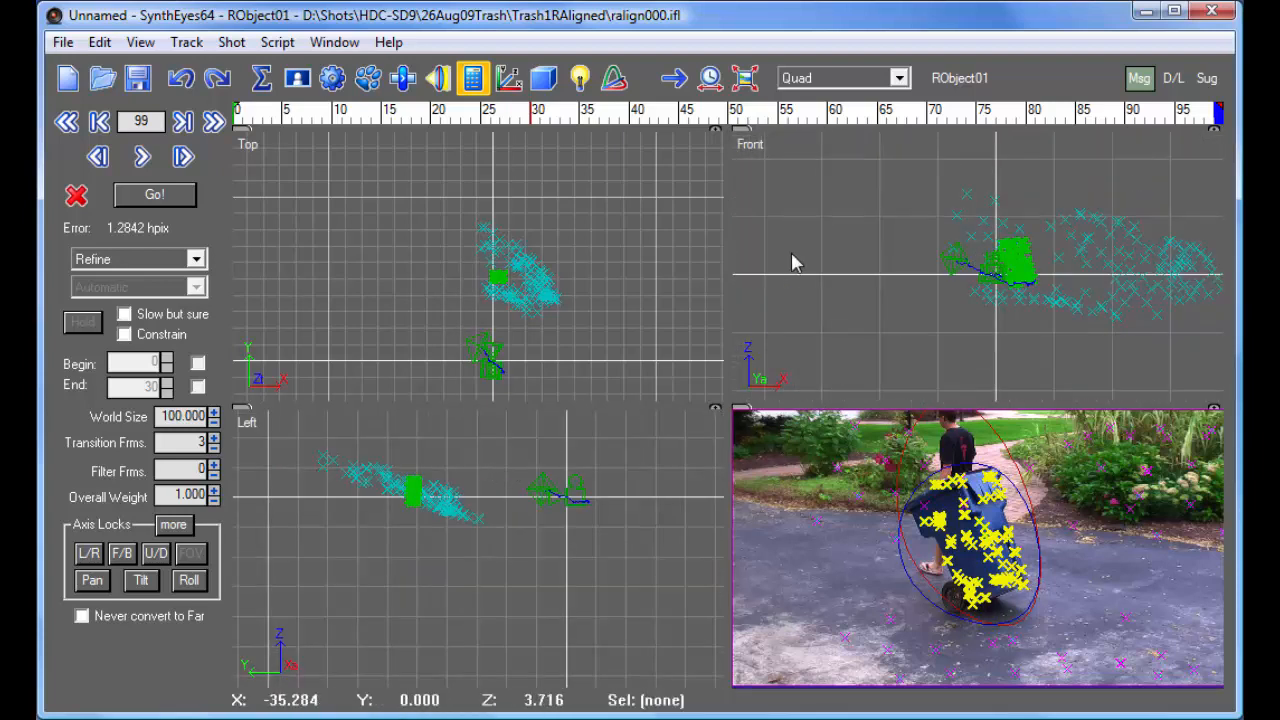
- Make RightCam01 active, start three-point coordinate system setup, and show the Camera view at frame 29
left_click(958, 79)
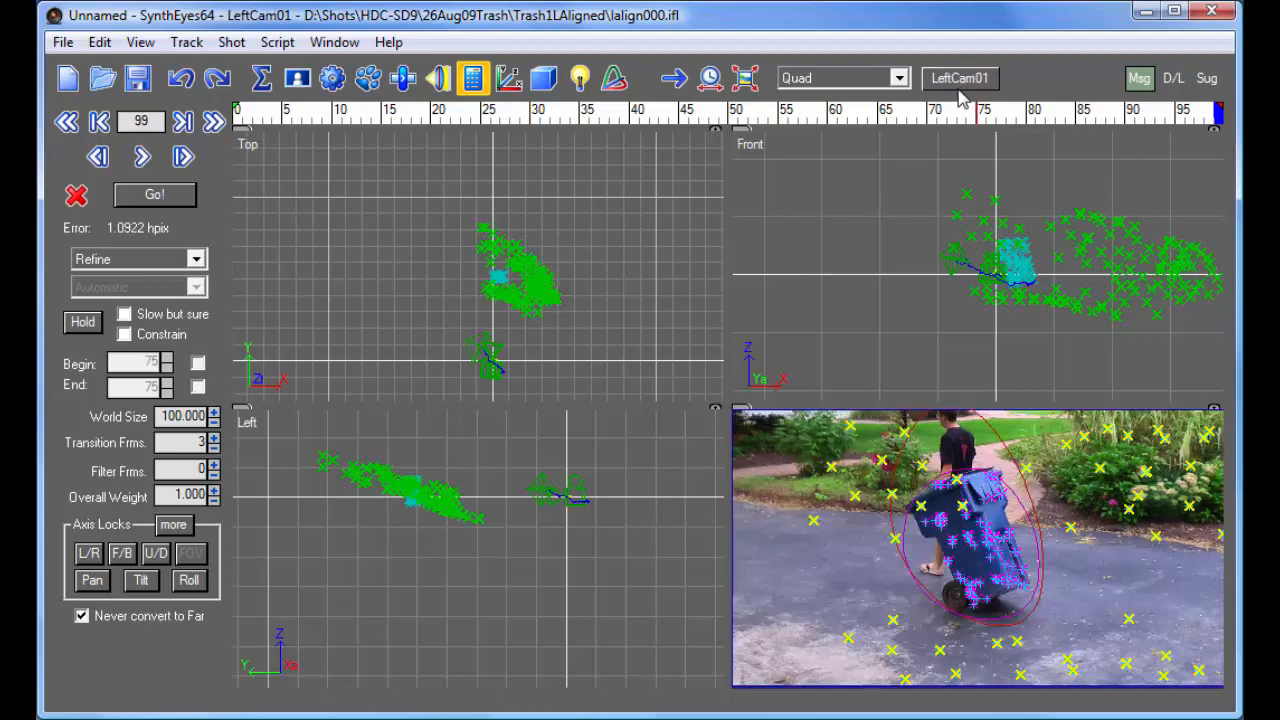
left_click(958, 79)
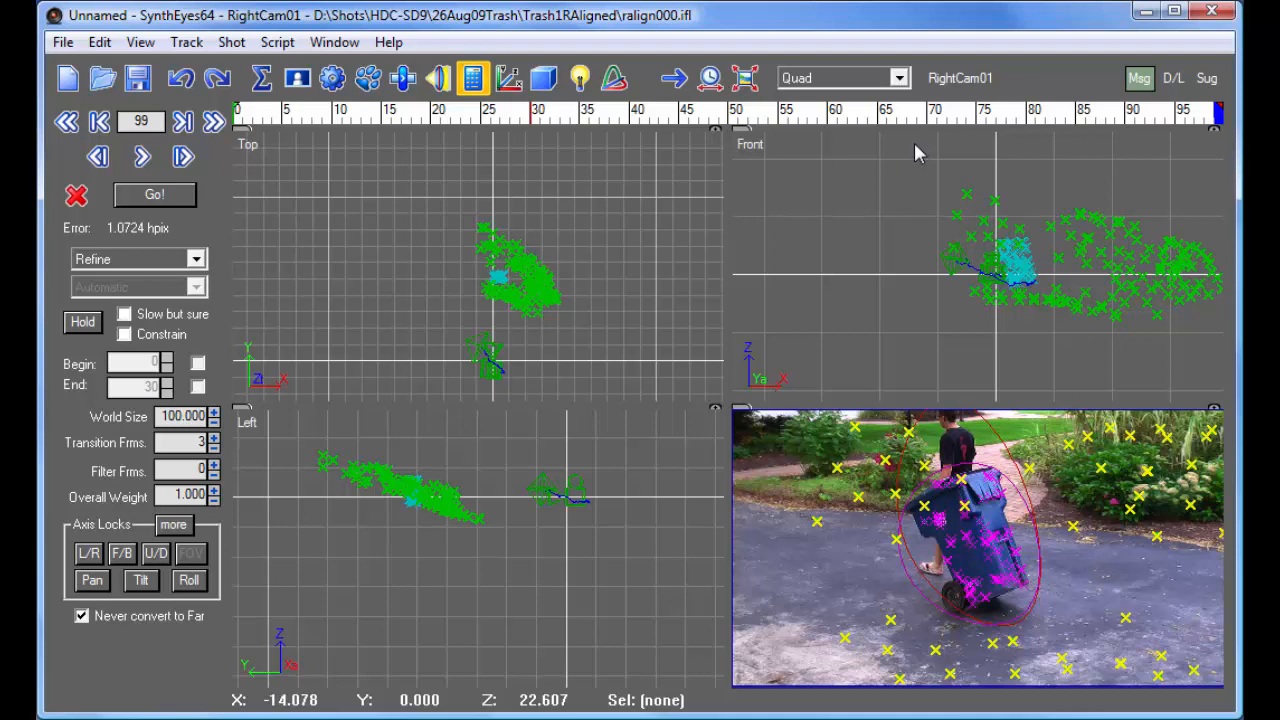
left_click(508, 80)
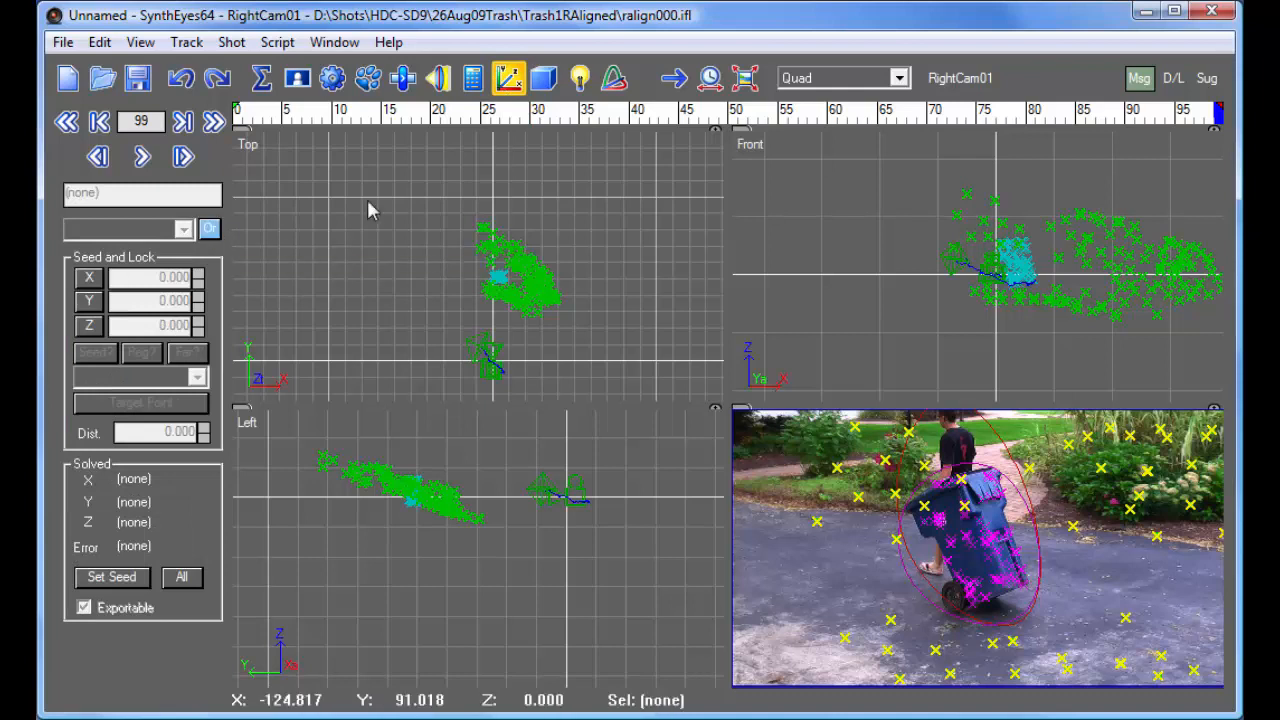
left_click(830, 80)
left_click(818, 96)
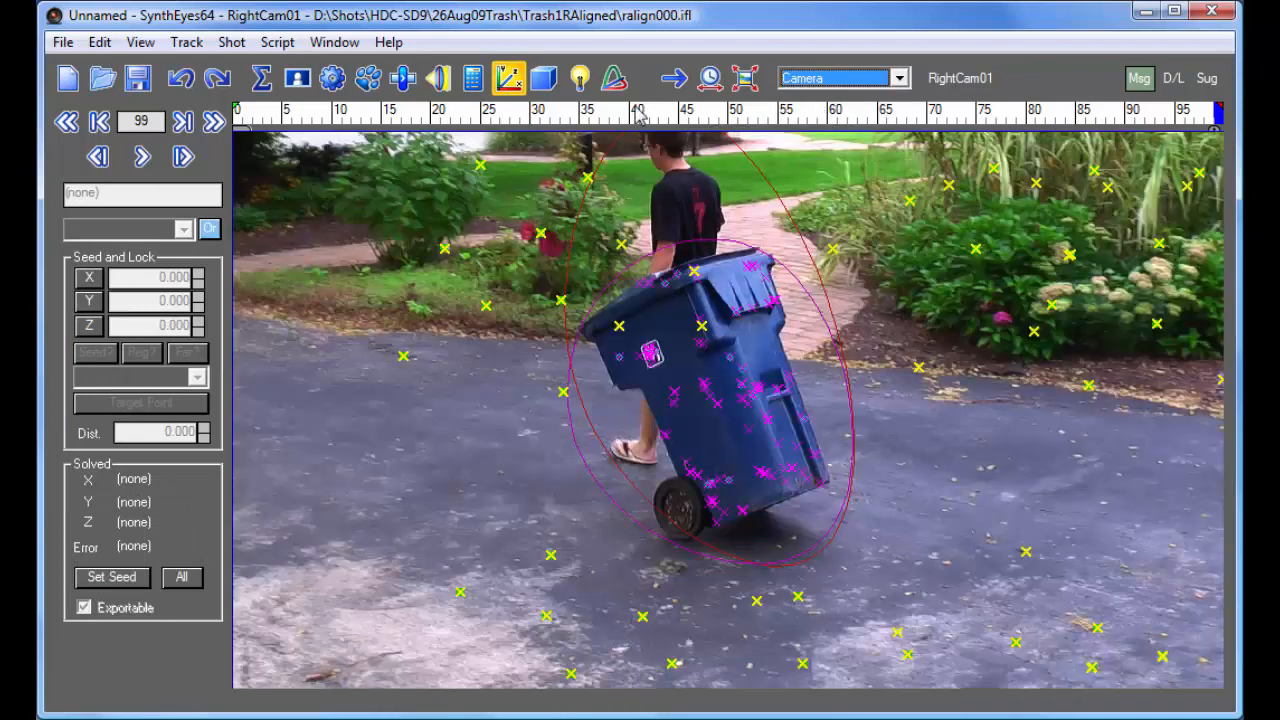
left_click_drag(609, 116, 523, 102)
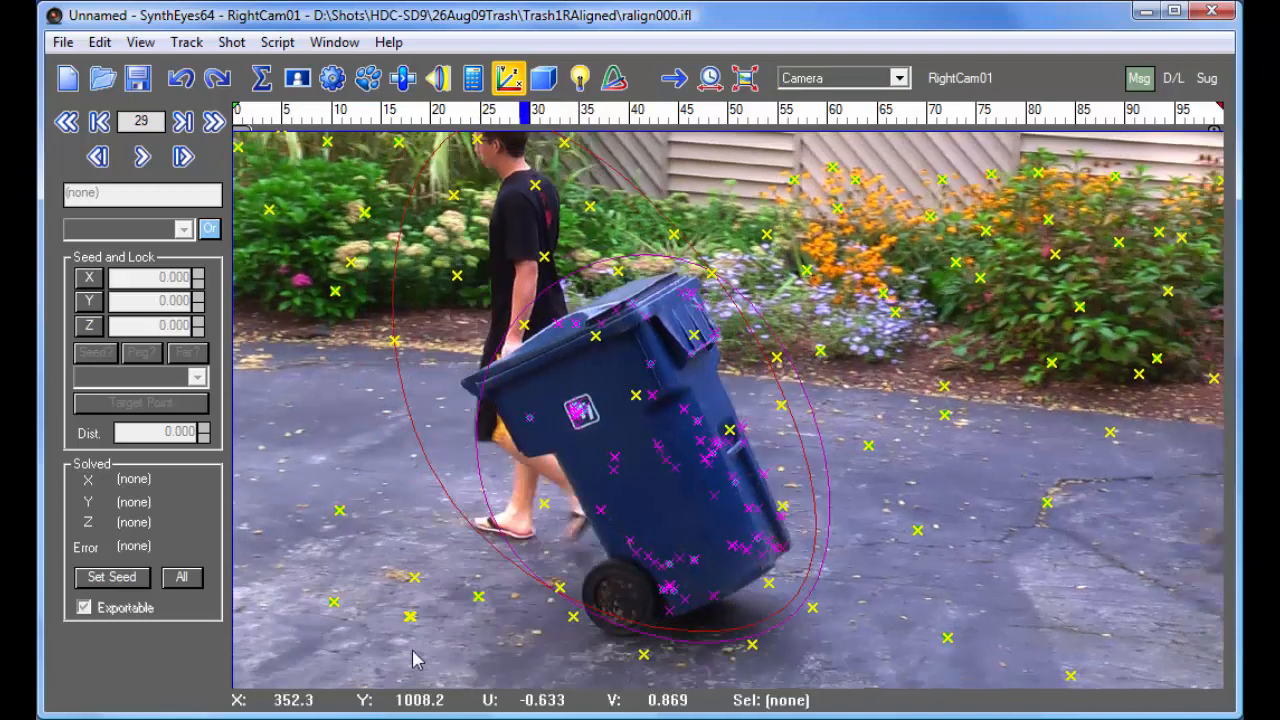
- Set RightCam01's coordinate system with Tracker32R as origin, Tracker59R on the X axis at 20 and Tracker84R on the XY plane, and apply it
left_click(333, 603)
left_click(945, 636)
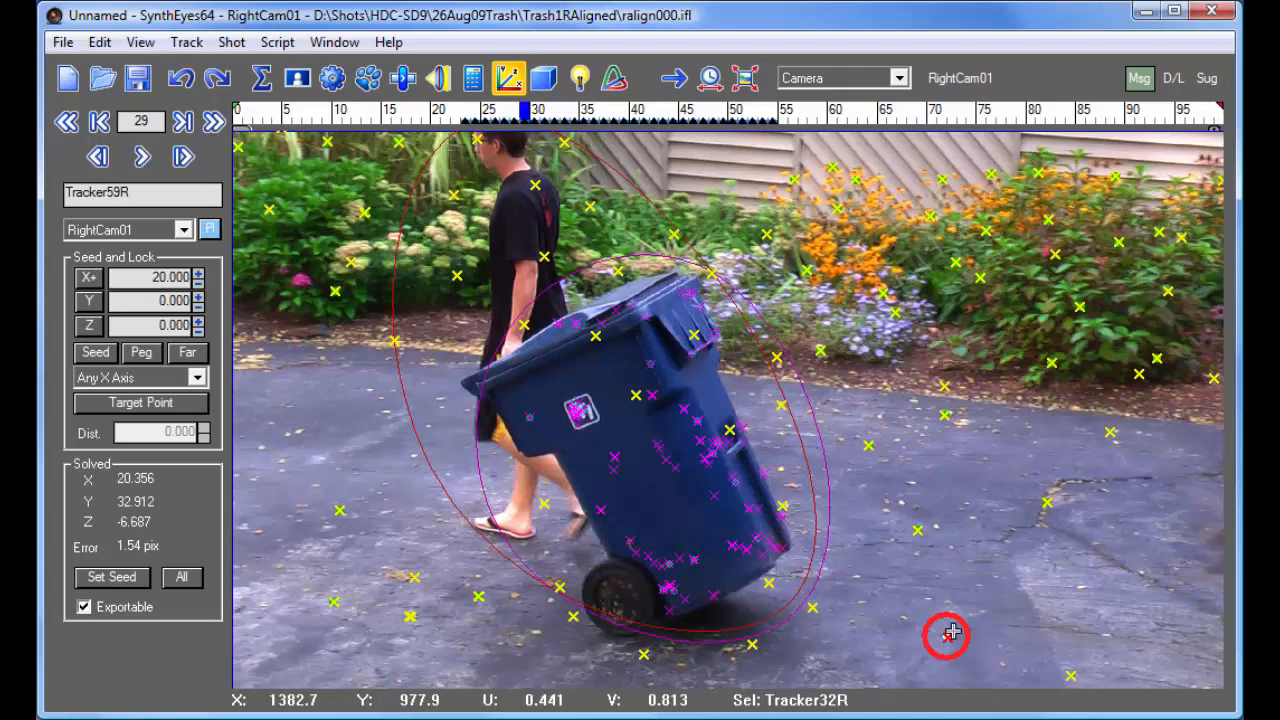
left_click(945, 415)
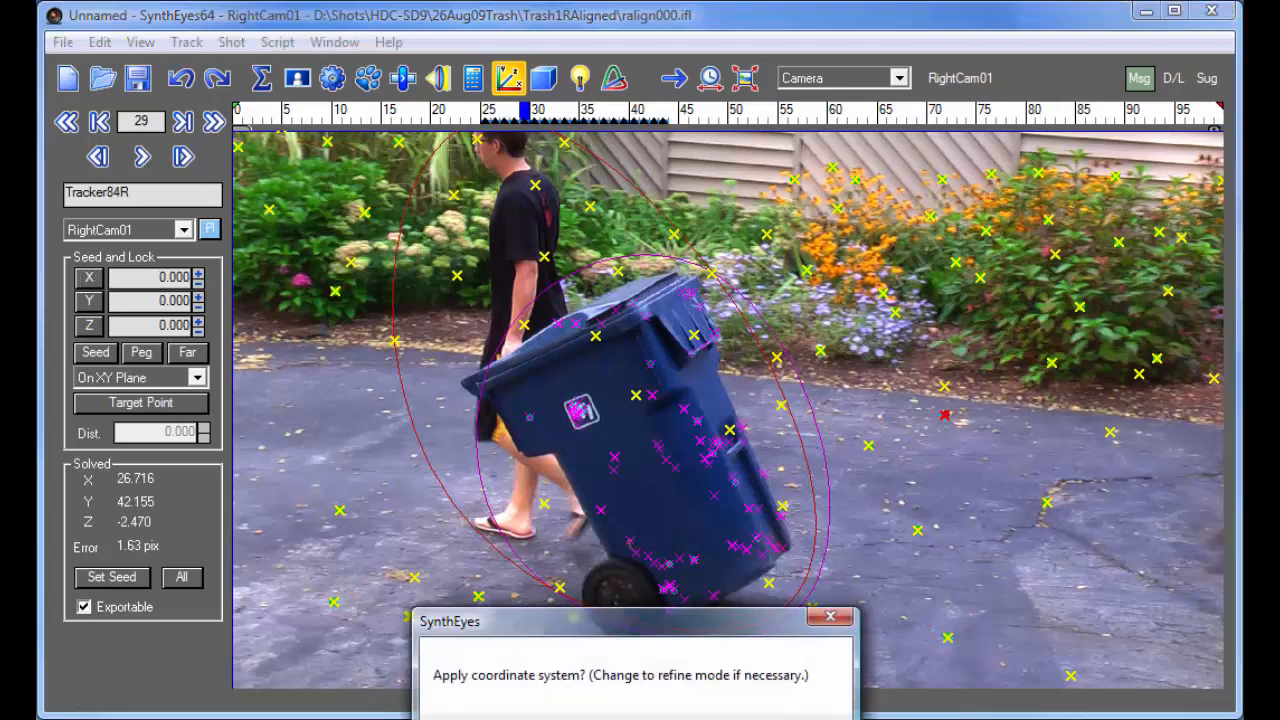
left_click(747, 545)
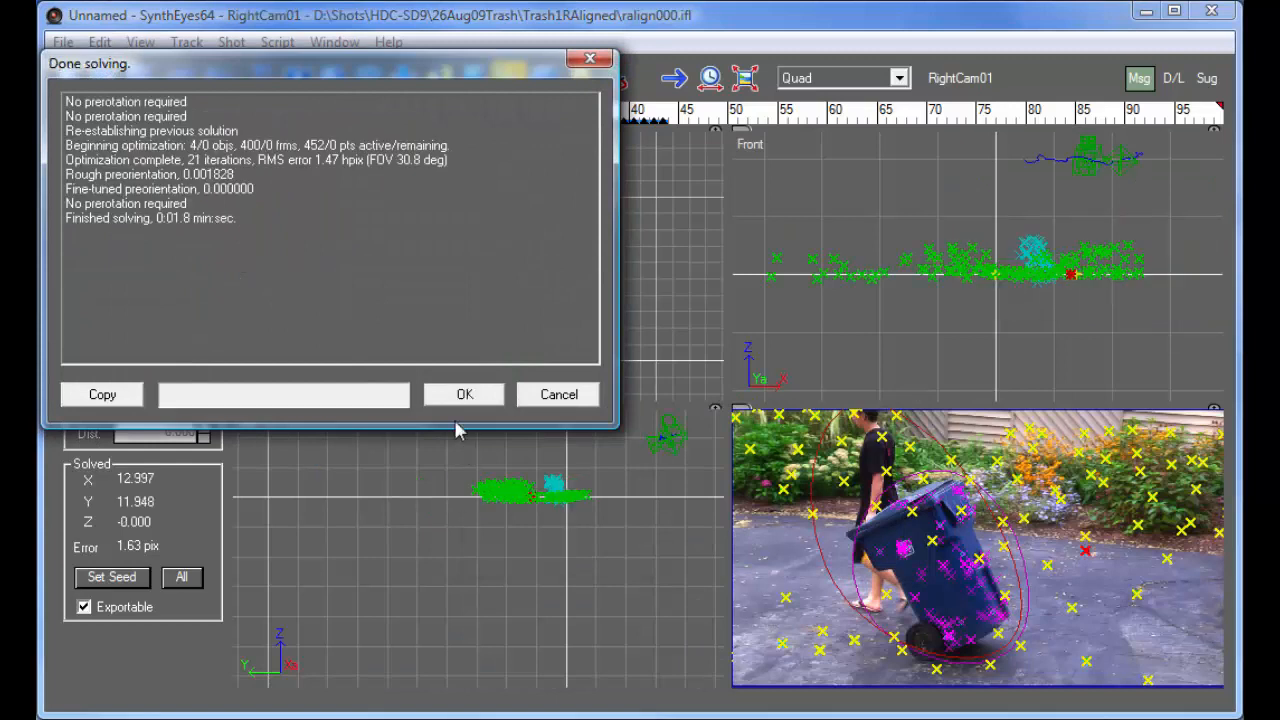
left_click(462, 396)
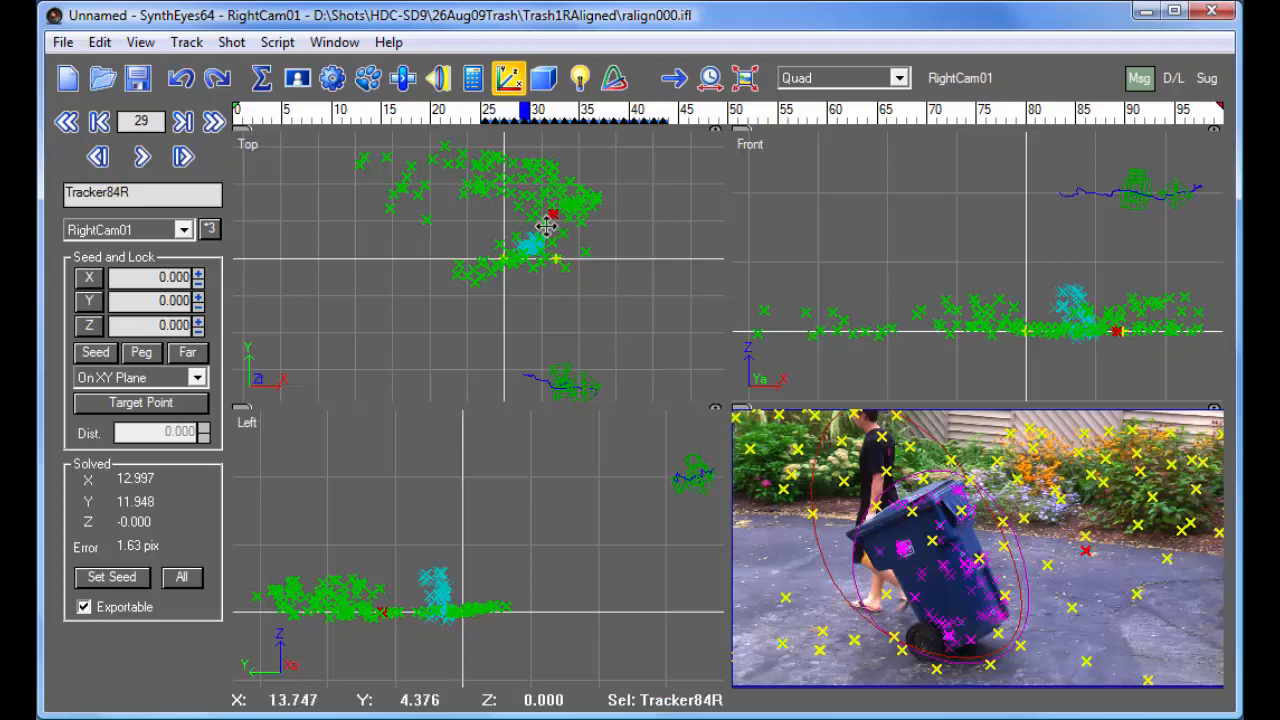
- Examine the aligned scene, the moving bin and the camera pair in the Top view through the shot
left_click(305, 113)
left_click_drag(290, 115, 1030, 115)
middle_click_drag(538, 387, 538, 303)
scroll(538, 303, "up", 4)
left_click_drag(313, 114, 1168, 170)
scroll(484, 301, "down", 3)
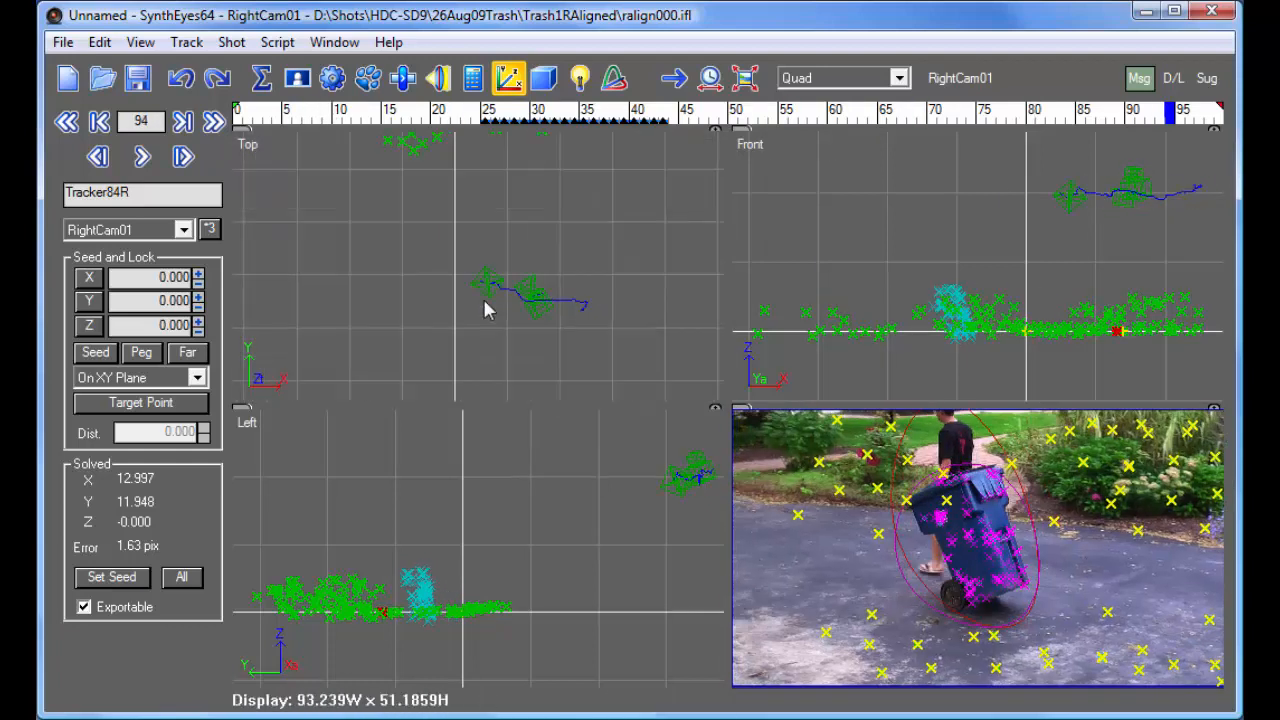
middle_click_drag(491, 251, 514, 328)
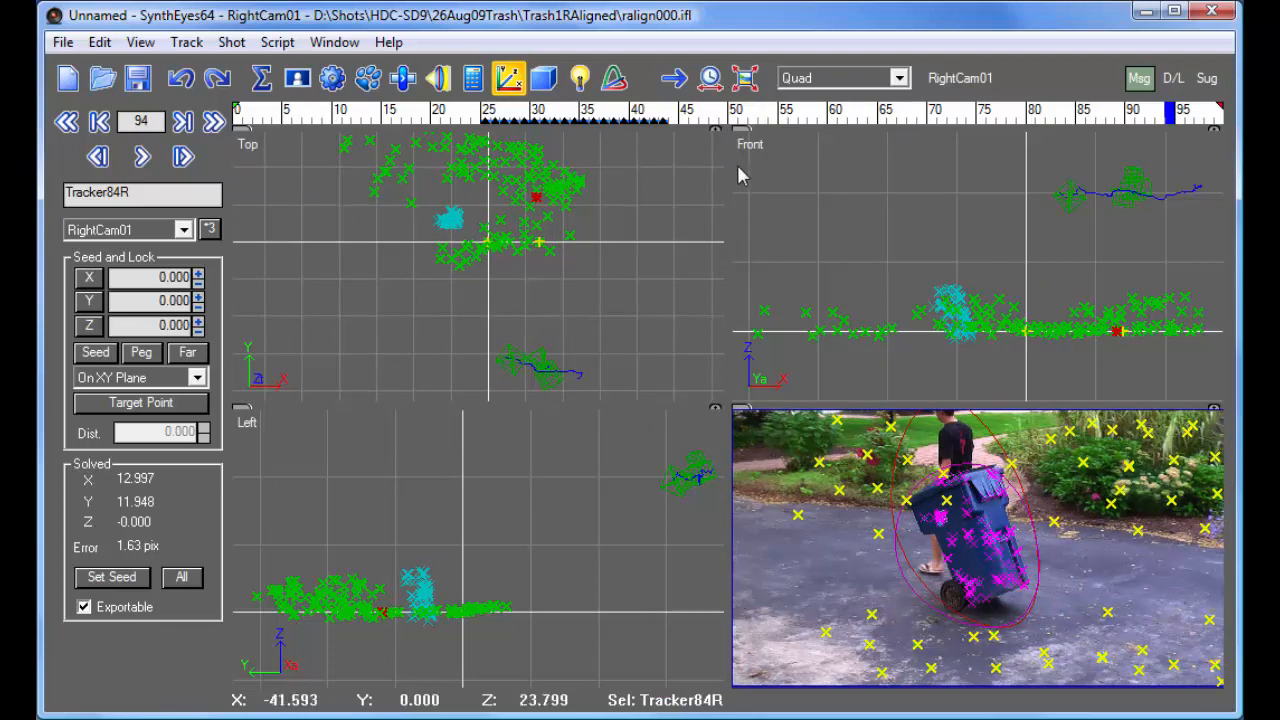
- Make RObject01 active in the Camera view and start three-point coordinate system setup around the bin's lower edge
left_click(946, 86)
left_click(946, 86)
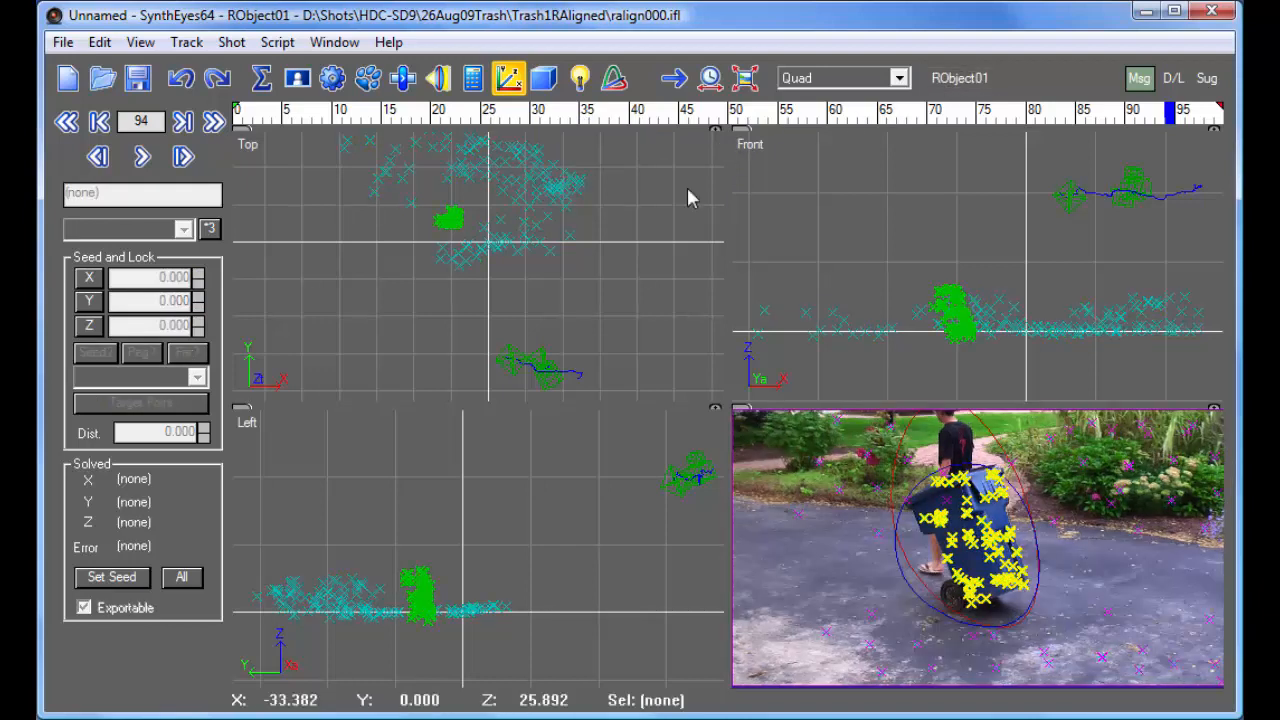
left_click(835, 78)
left_click(828, 96)
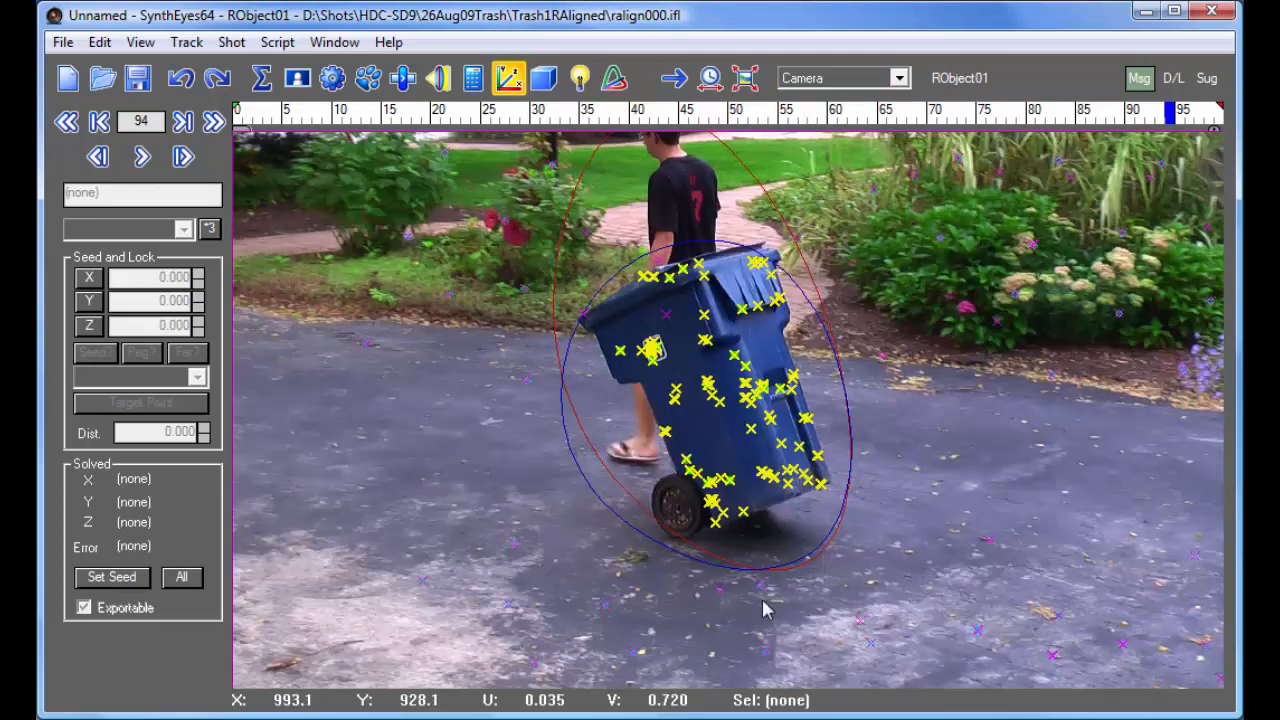
scroll(751, 502, "up", 5)
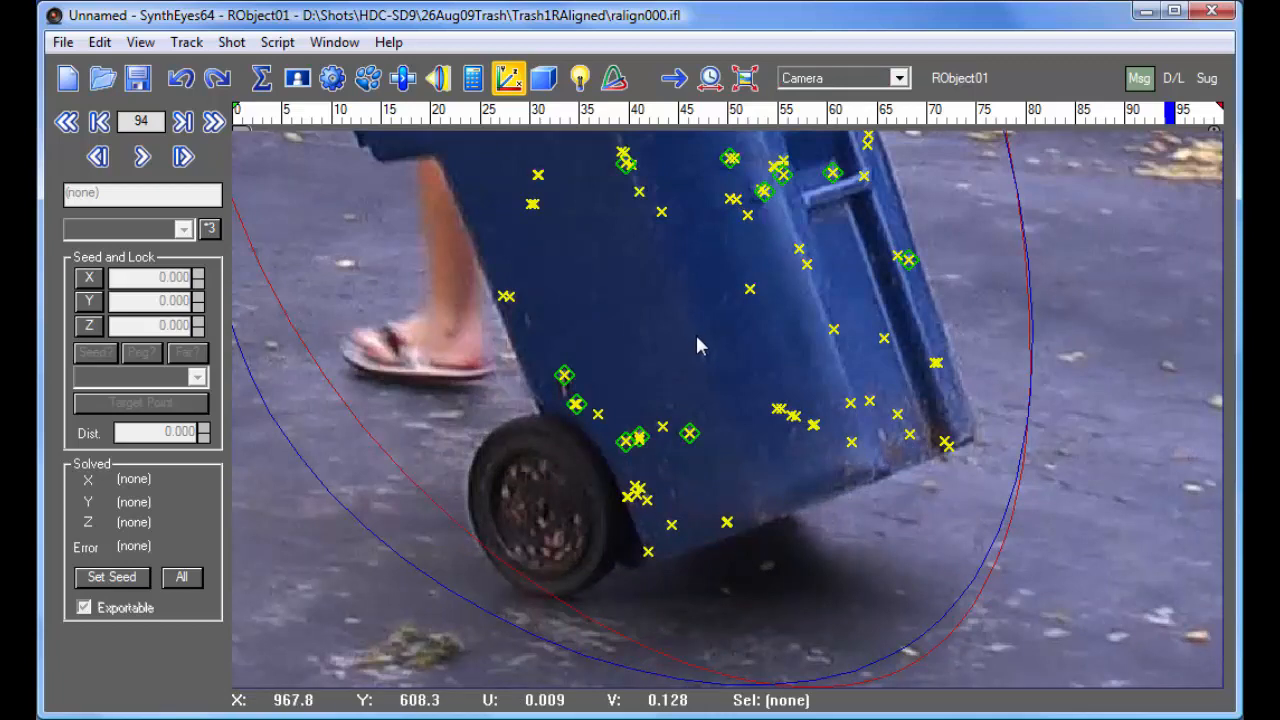
left_click(210, 230)
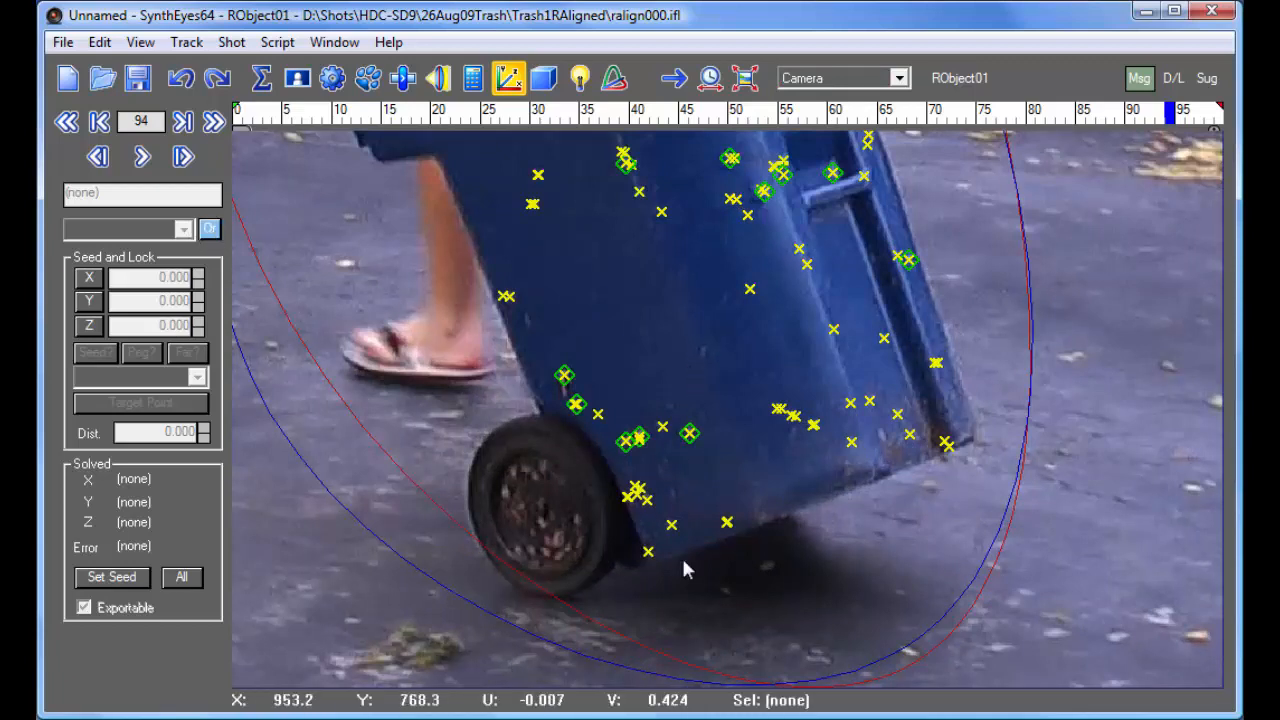
scroll(651, 472, "down", 2)
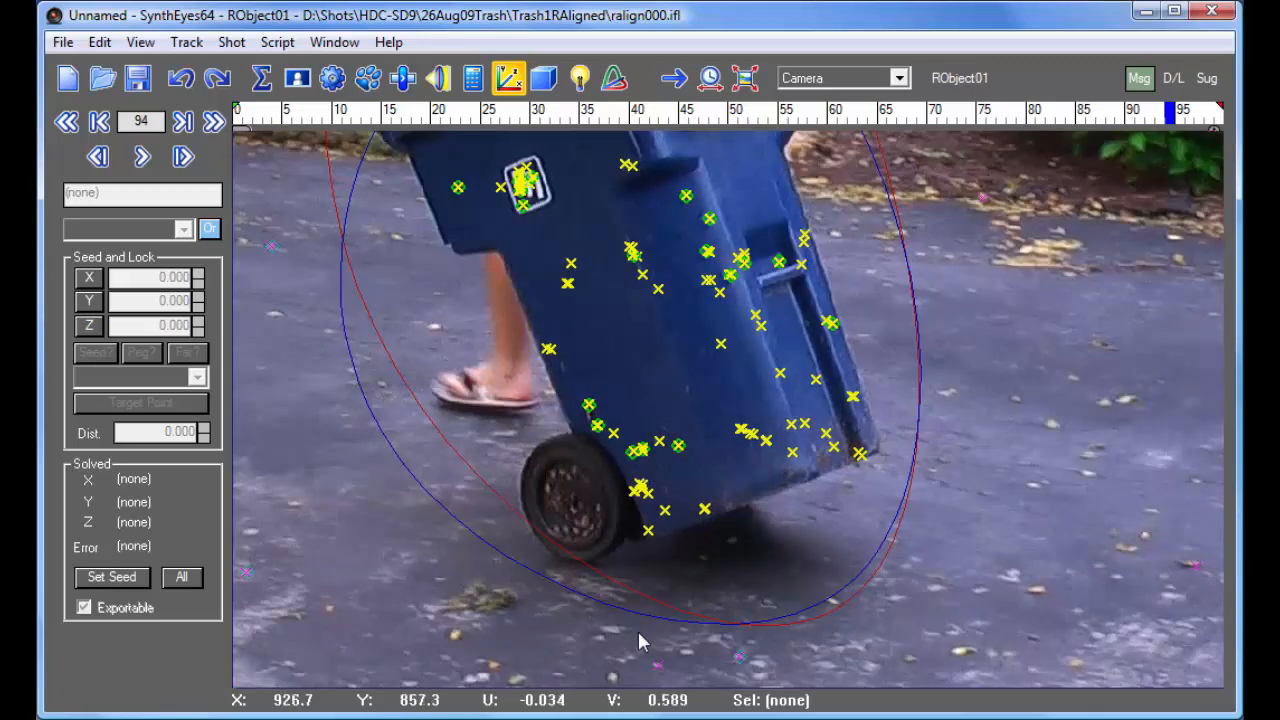
- Set the bin's coordinate system with Tracker135R as origin, Tracker129R on the X axis at 20 and Tracker122R on the XY plane, and apply it
left_click(646, 535)
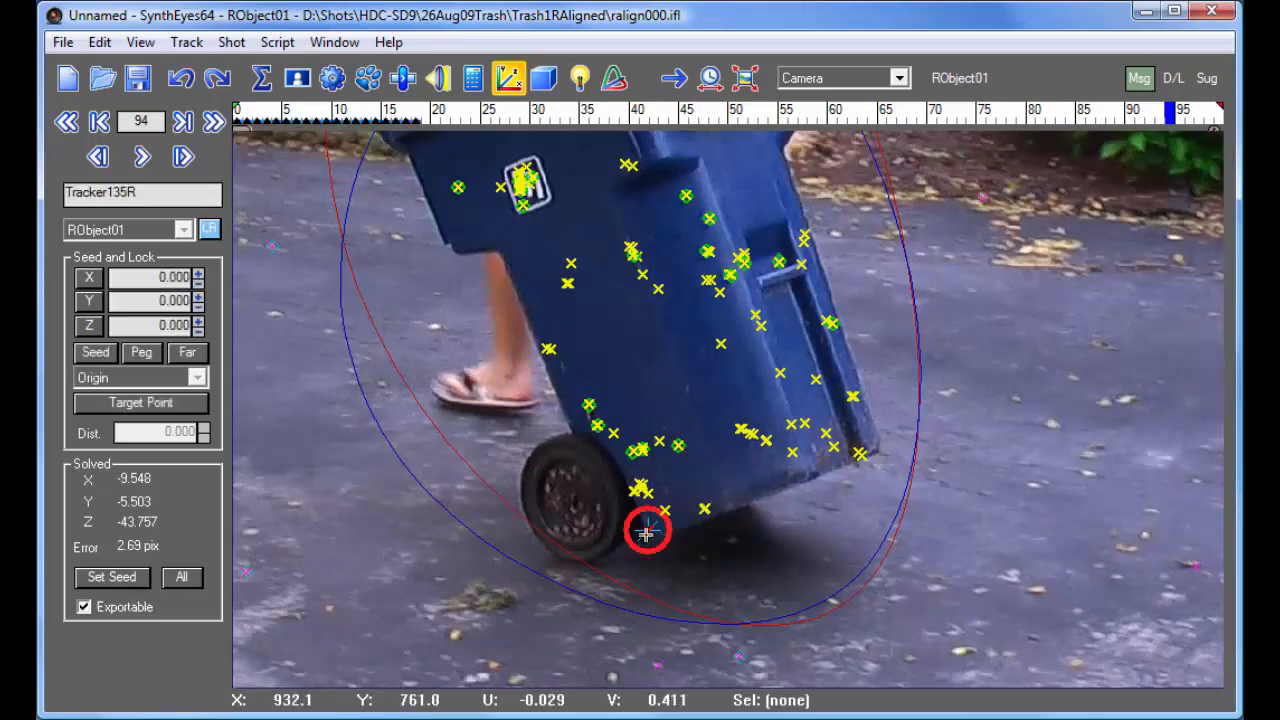
left_click(792, 452)
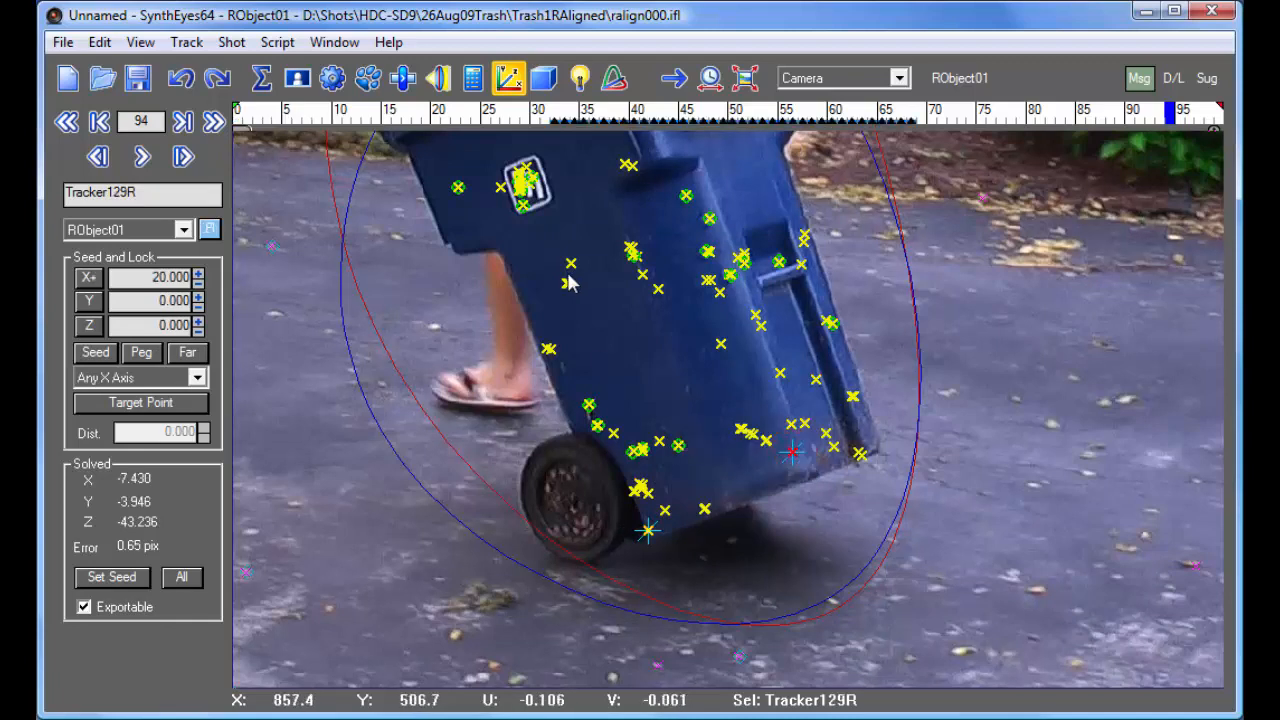
left_click(457, 187)
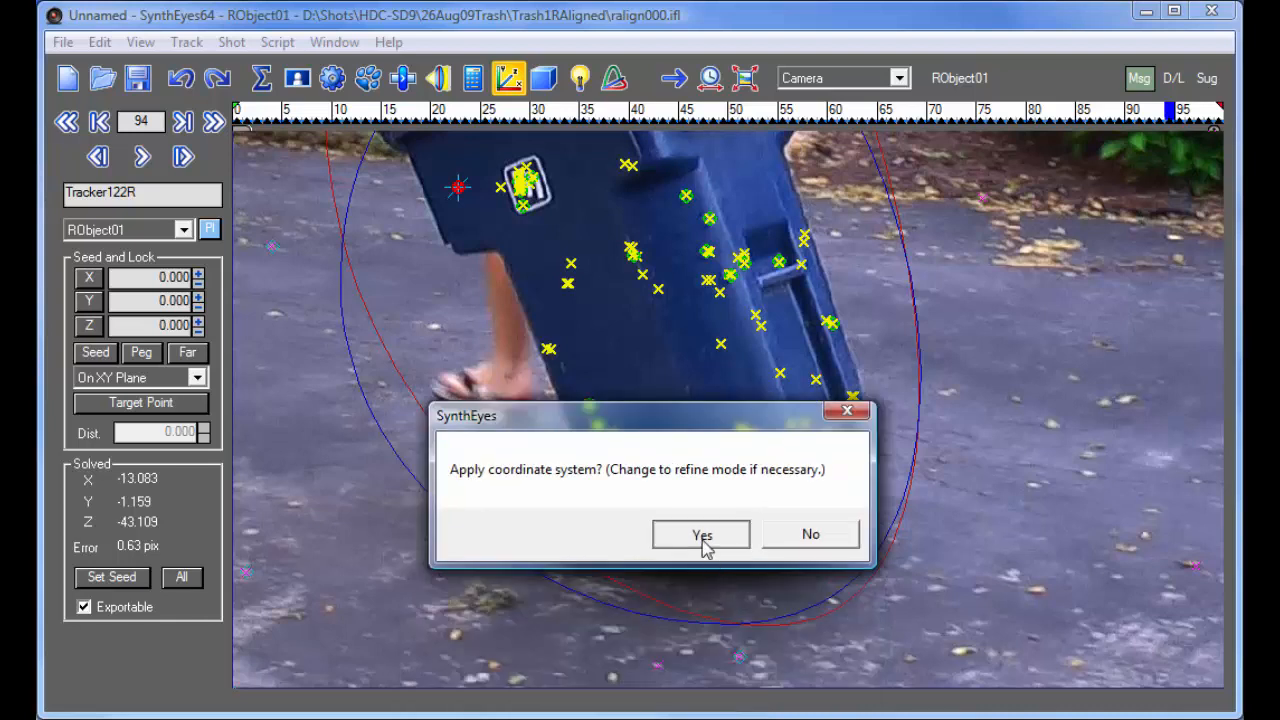
left_click(701, 534)
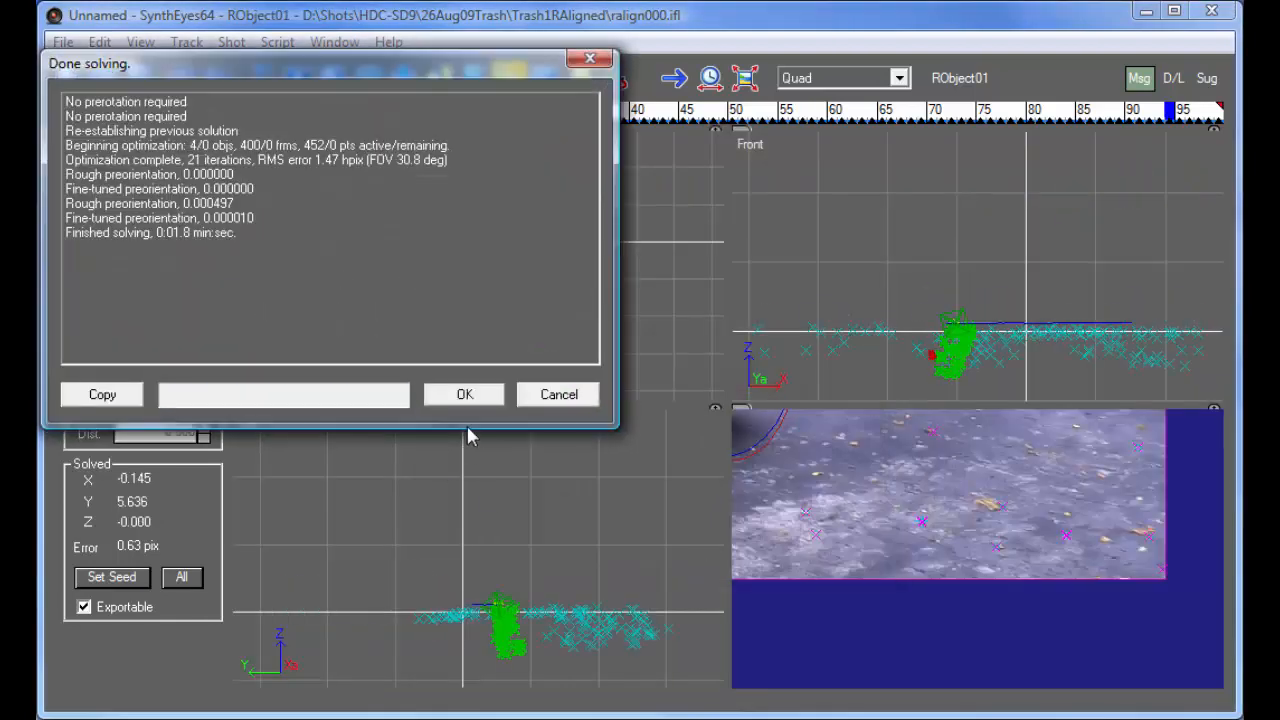
left_click(464, 396)
scroll(592, 300, "down", 3)
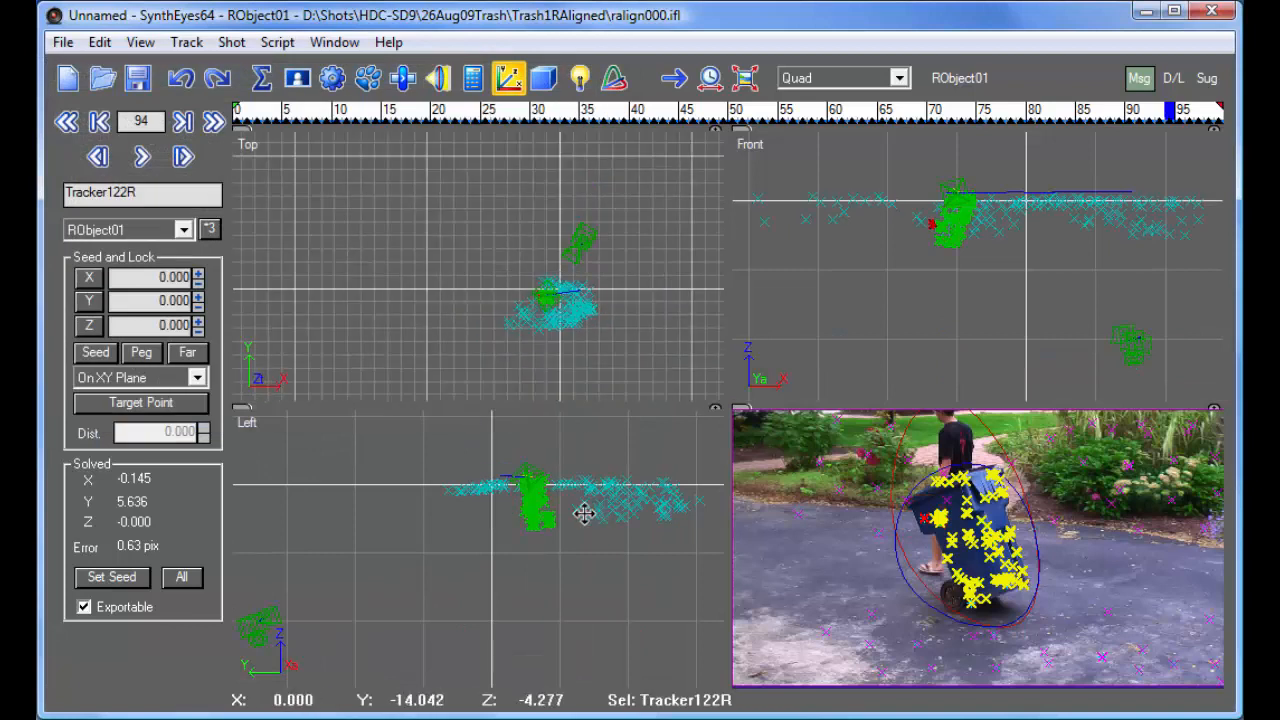
scroll(594, 511, "down", 2)
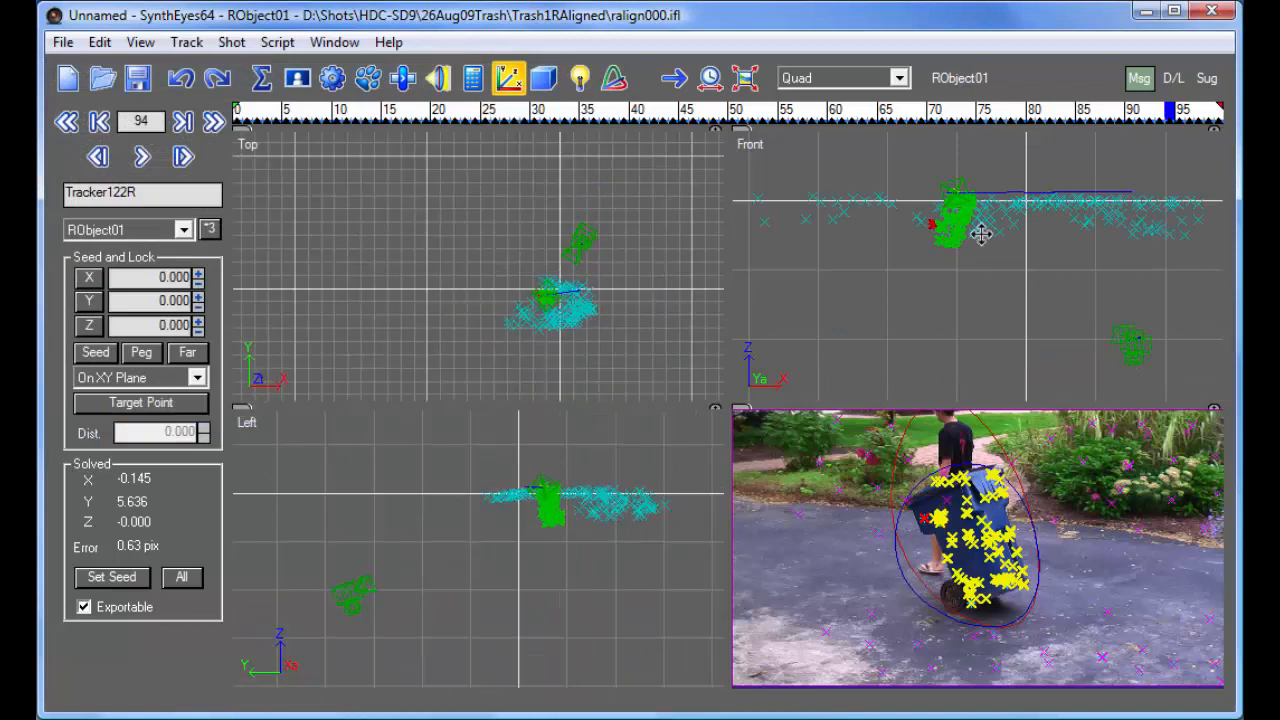
- Make RightCam01 active and select its ground tracker Tracker84R in the camera view at frame 25
left_click_drag(268, 114, 337, 140)
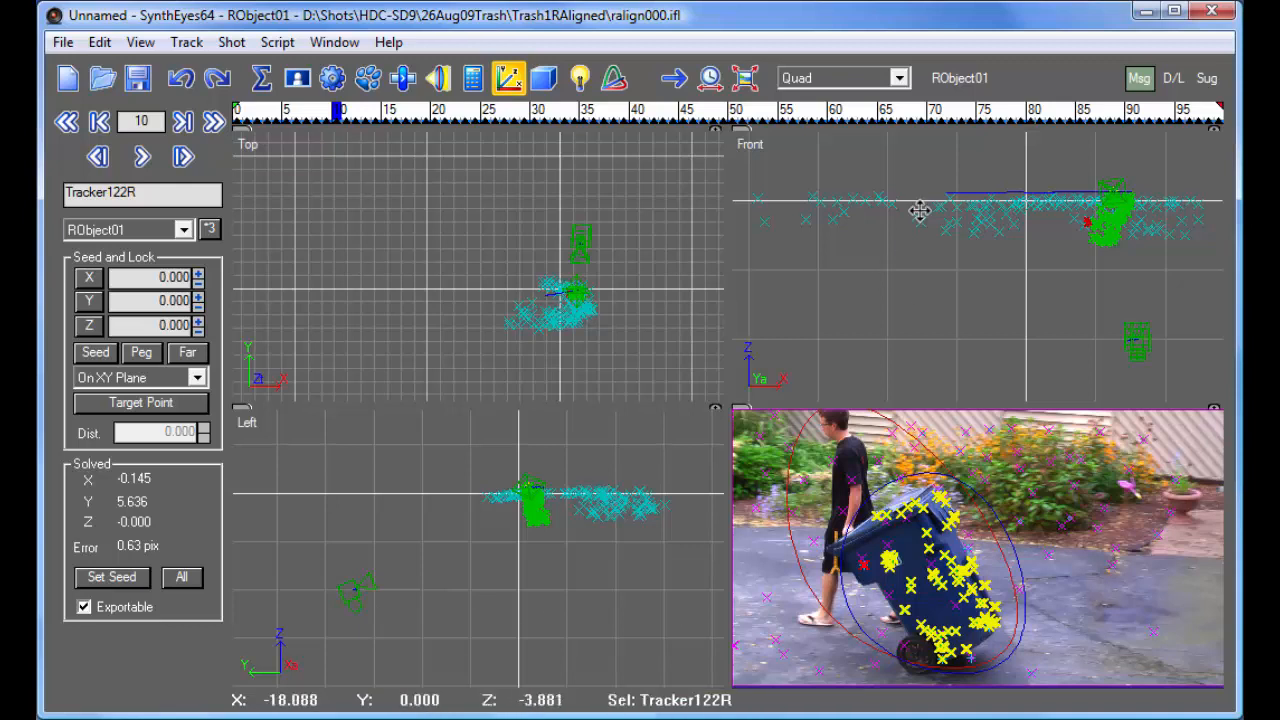
left_click(971, 84)
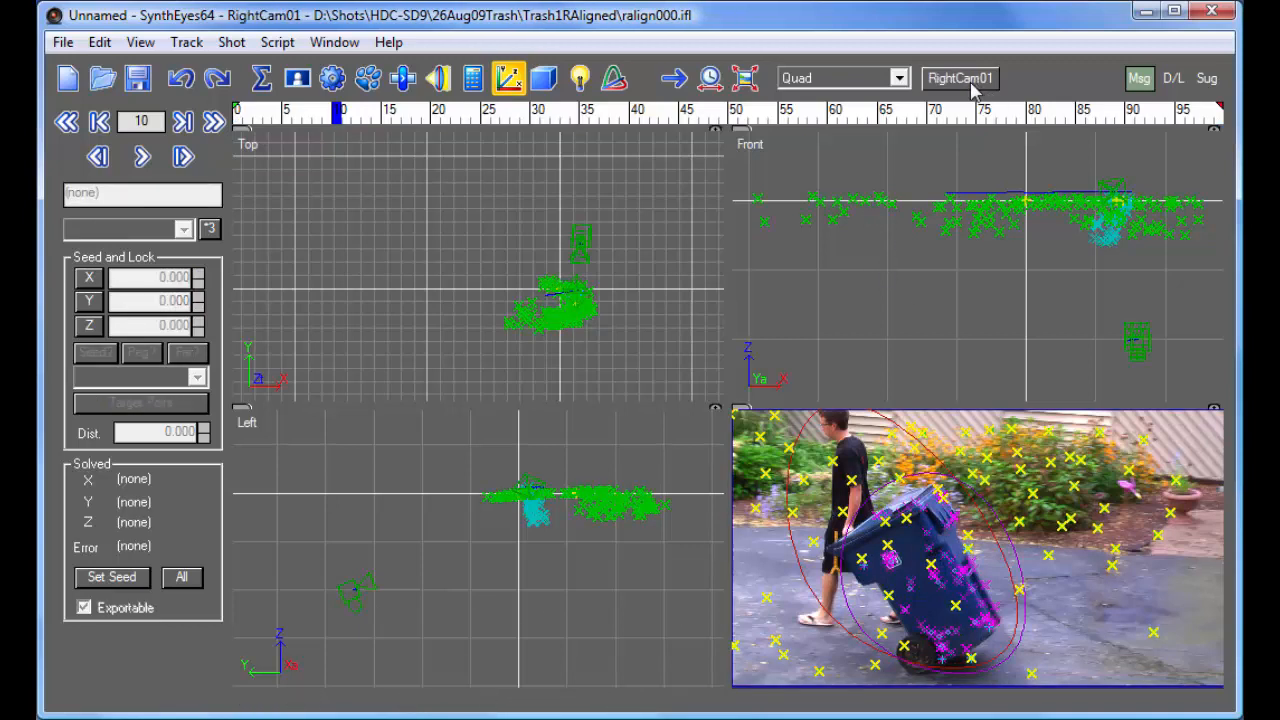
left_click_drag(815, 117, 485, 117)
right_click_drag(1075, 516, 1057, 586)
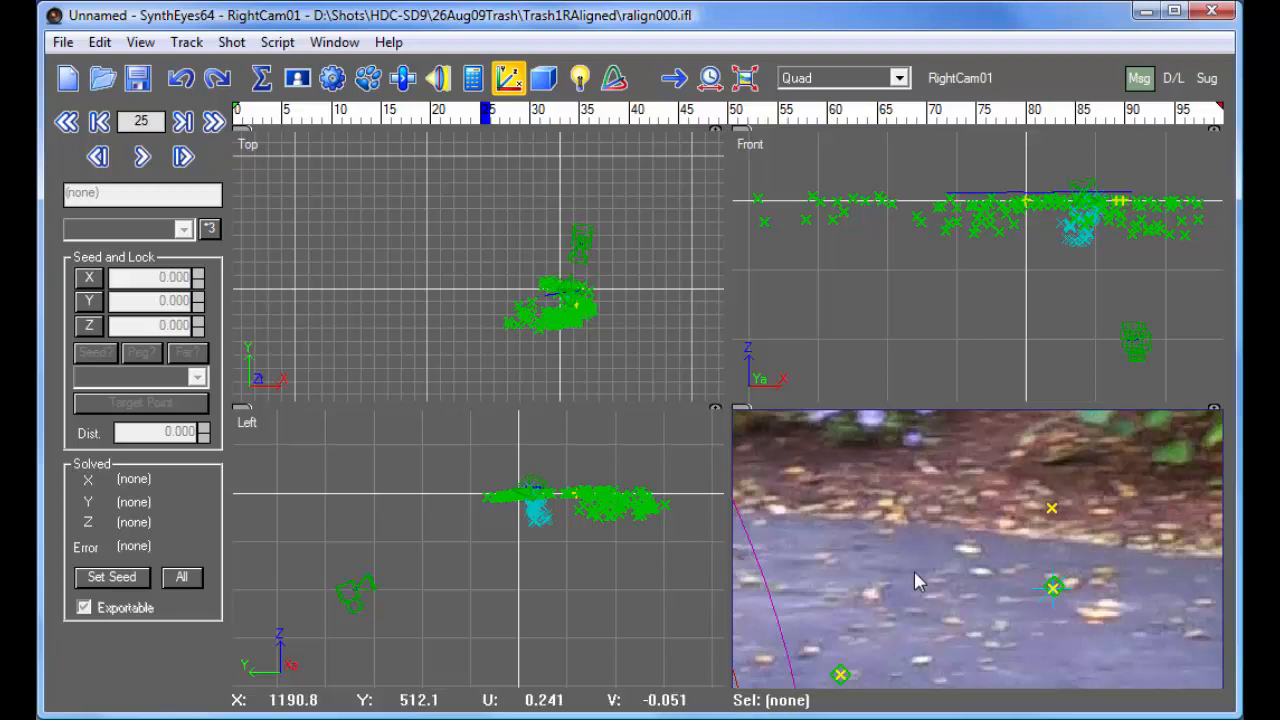
left_click(1053, 587)
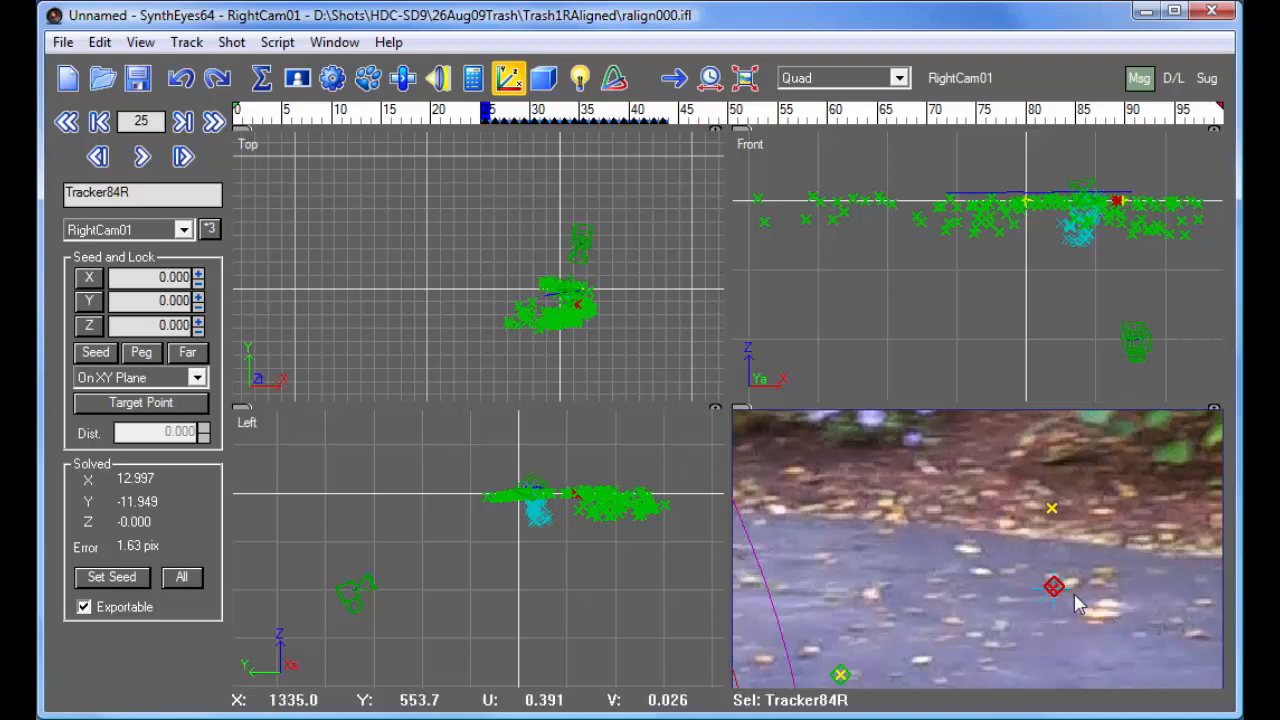
scroll(1056, 578, "down", 3)
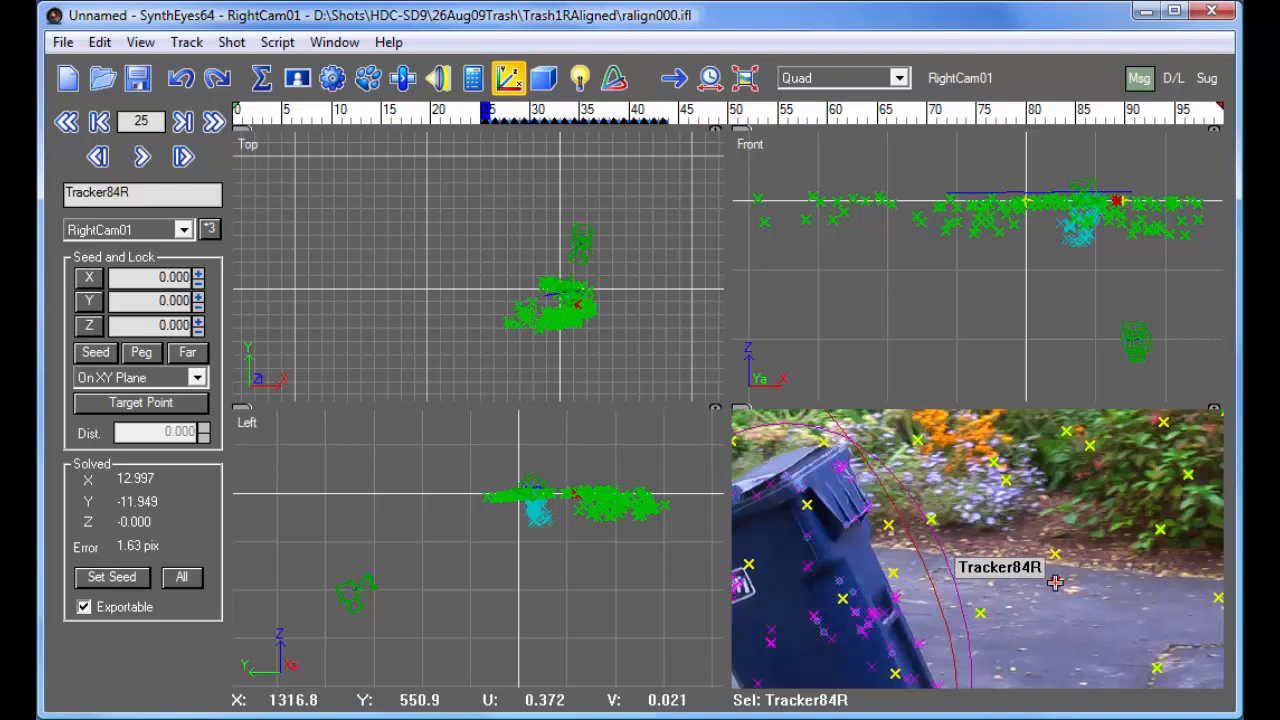
scroll(1056, 582, "down", 3)
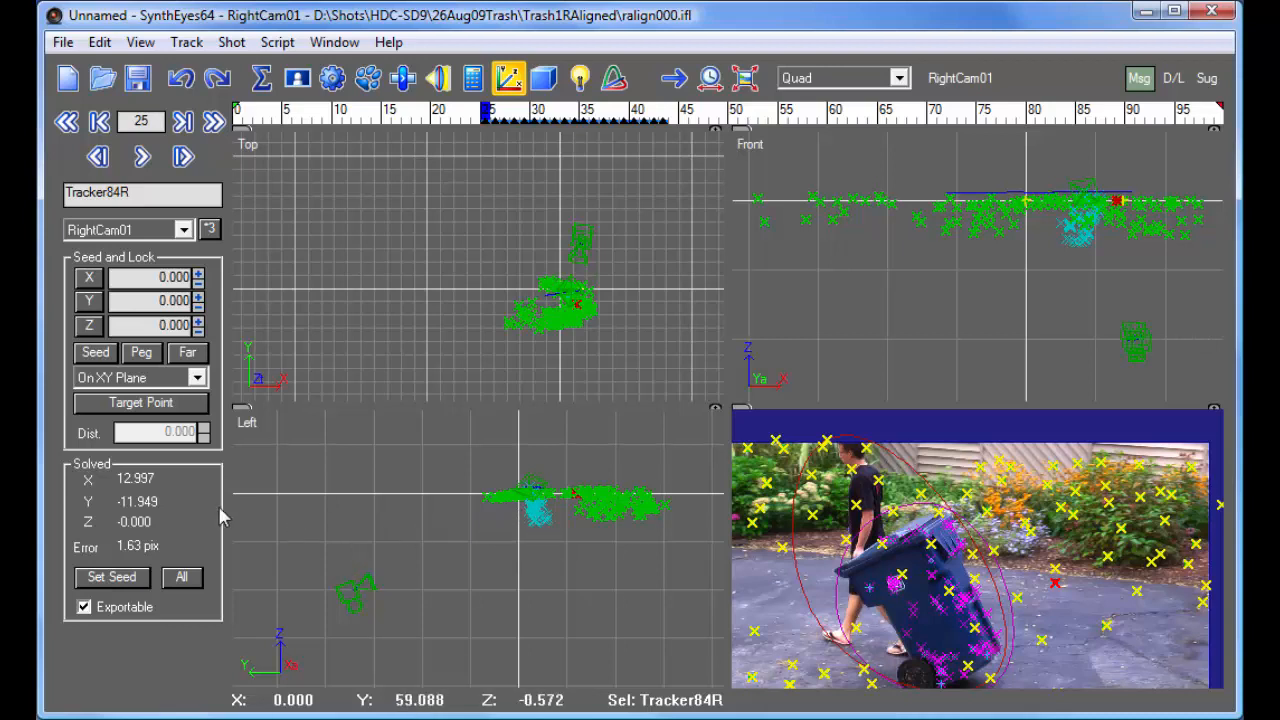
- Set Tracker84R's Y prealignment polarity to positive and re-solve the scene in Refine mode
left_click(88, 302)
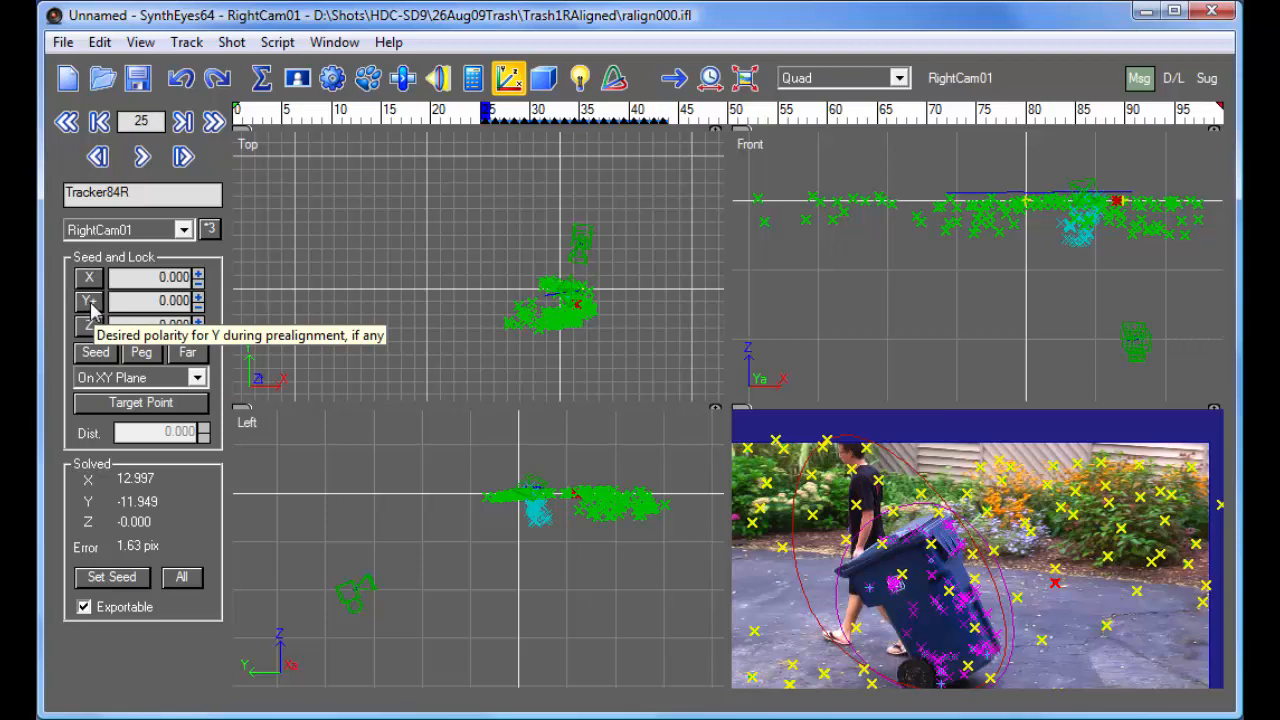
left_click(473, 78)
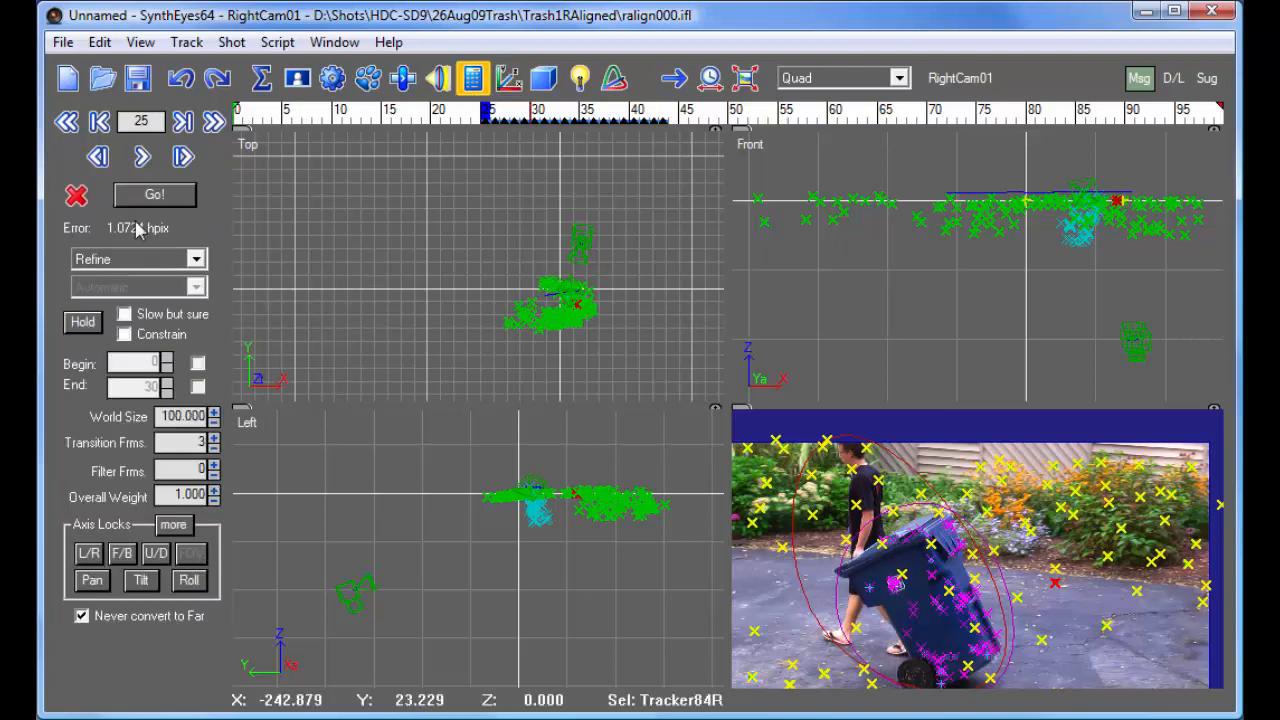
left_click(148, 197)
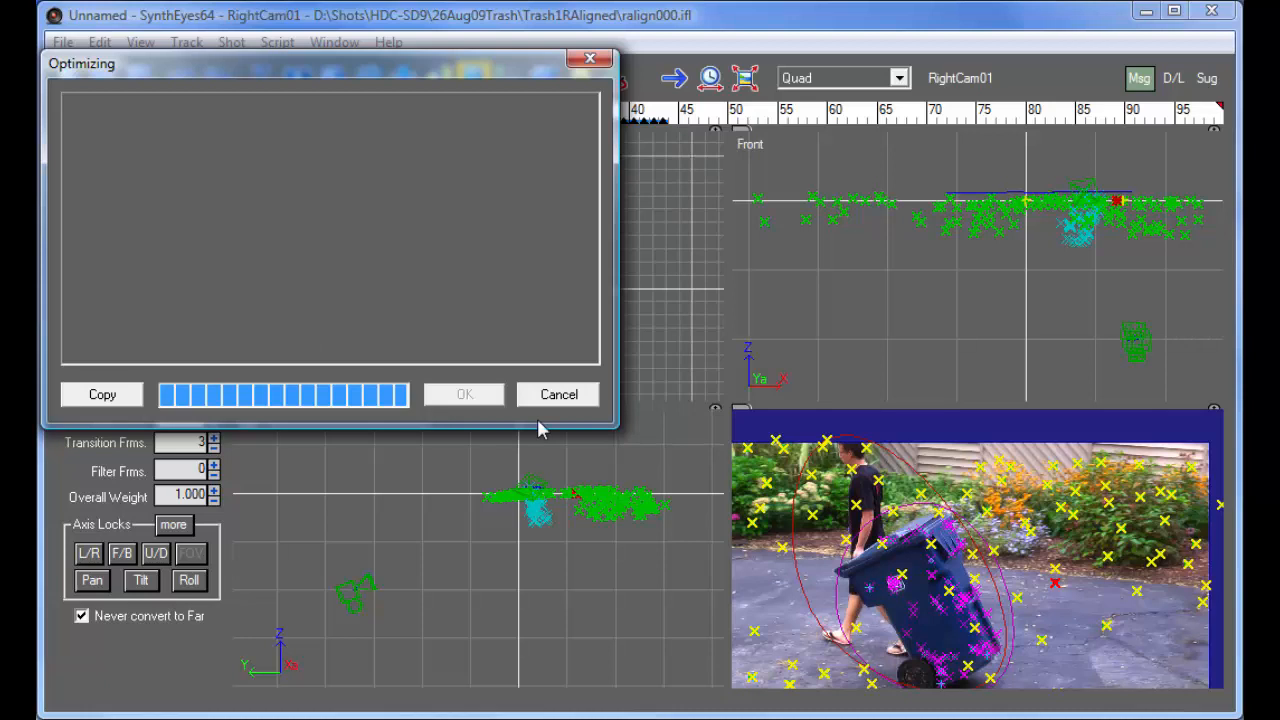
left_click(467, 395)
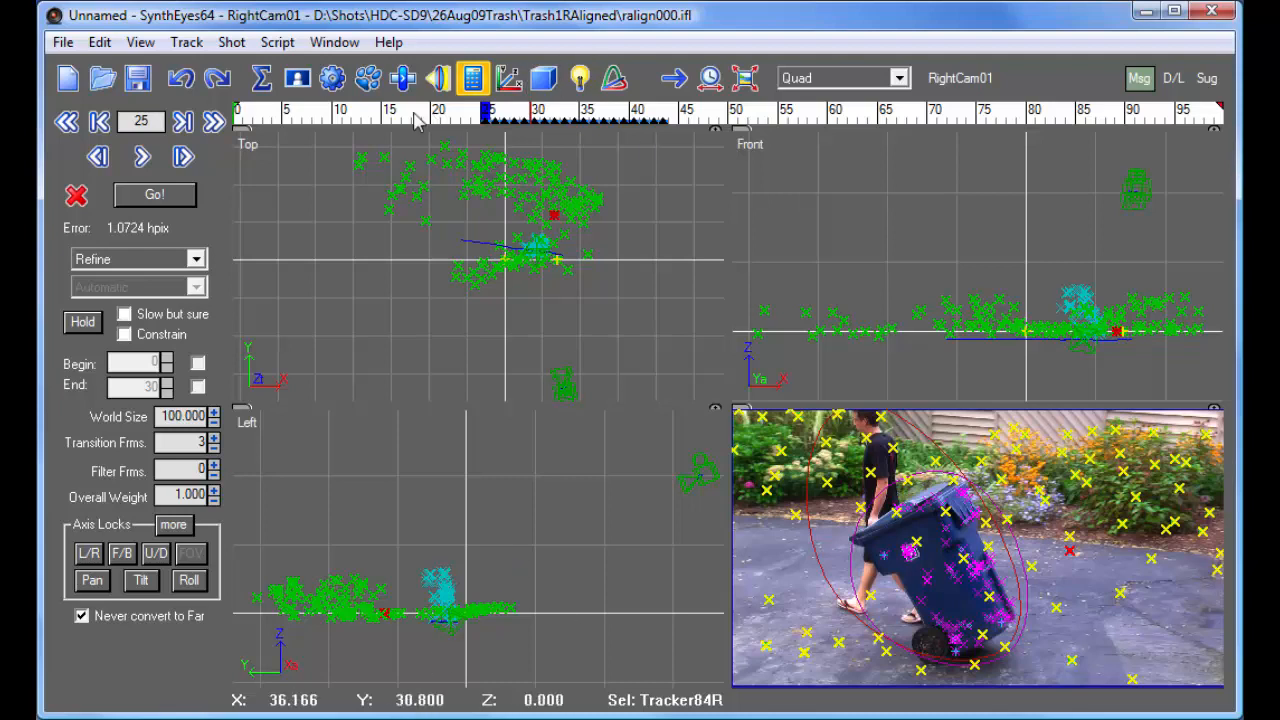
- Examine the bin's path and the realigned scene through the shot, looking closer in the Top view
left_click_drag(346, 120, 945, 148)
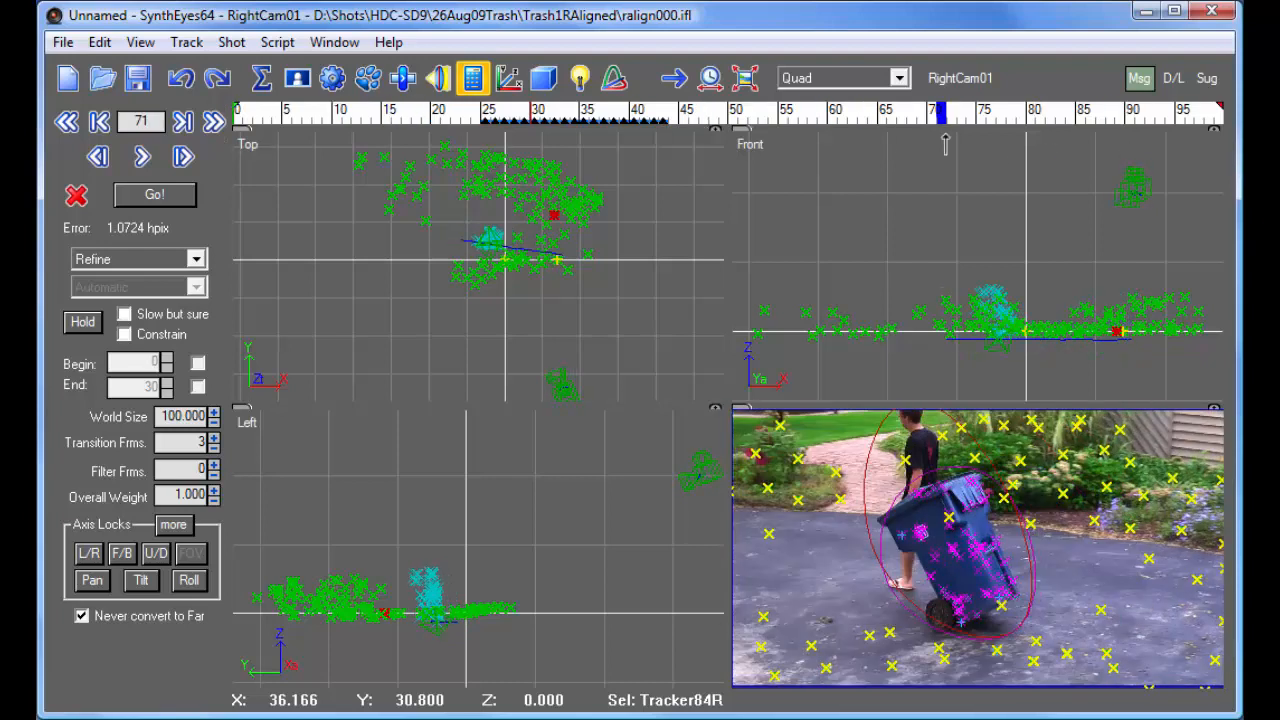
scroll(503, 237, "up", 4)
scroll(420, 257, "down", 2)
left_click_drag(287, 120, 110, 38)
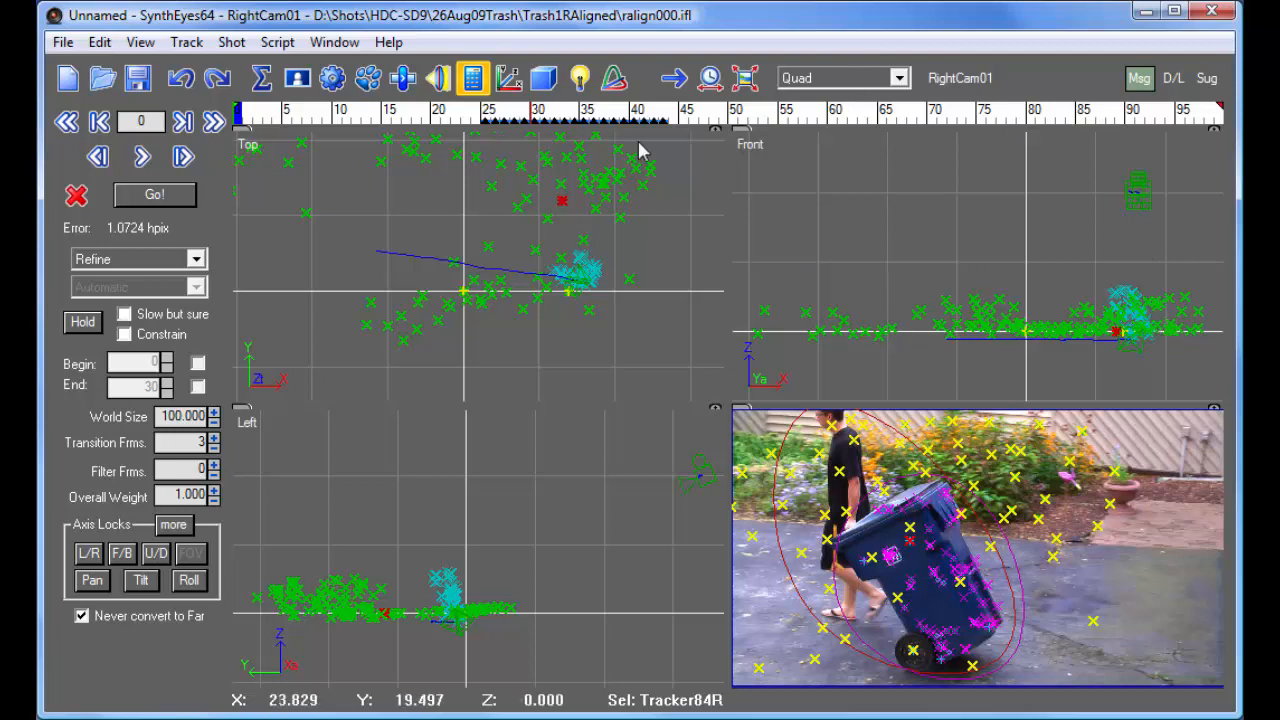
left_click_drag(484, 109, 365, 110)
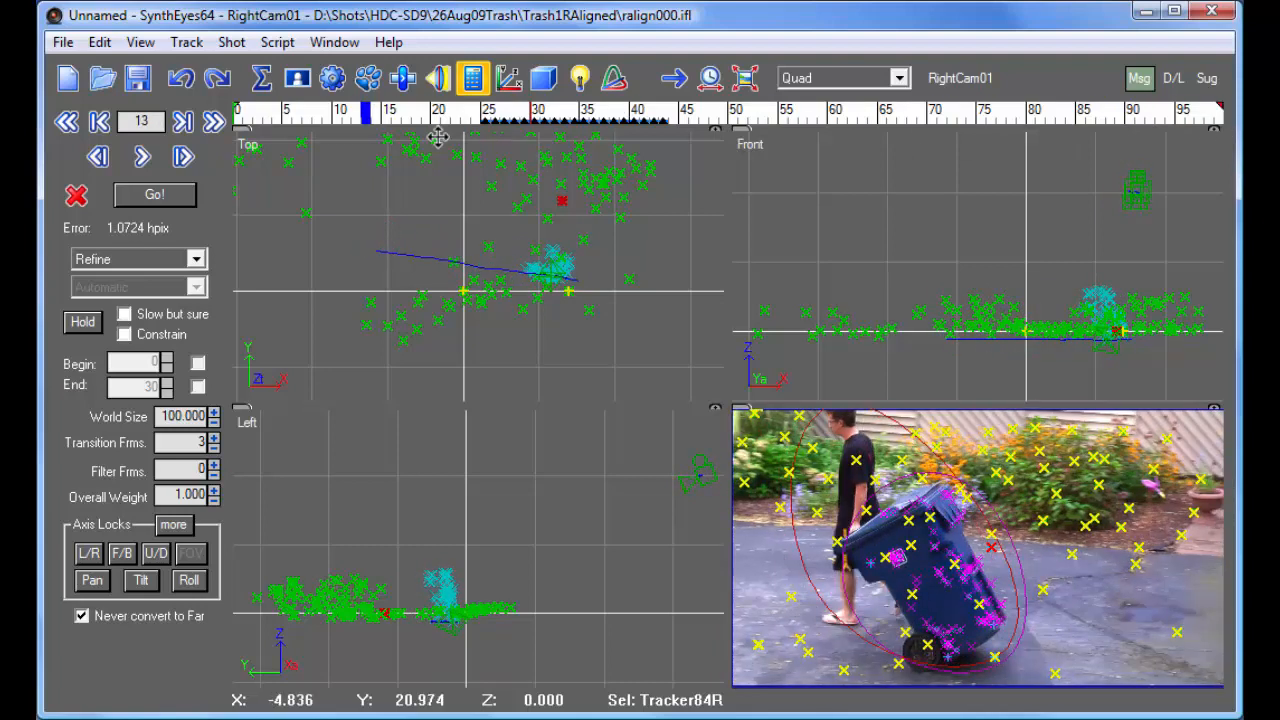